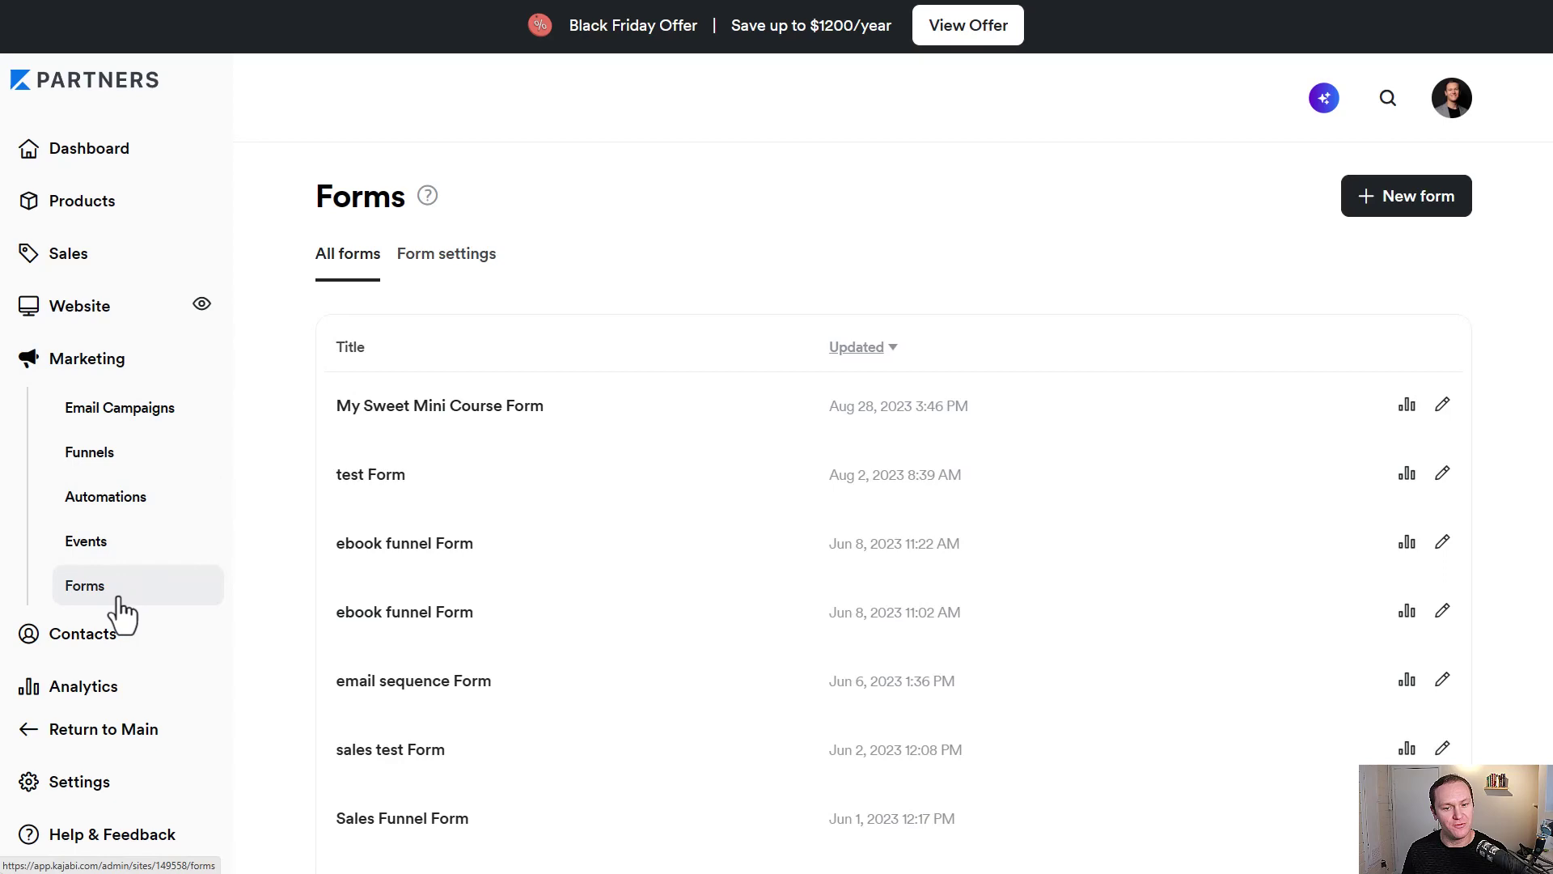
Scroll through the Marketing Forms list, which shows My Sweet Mini Course Form and Default Form
{"action": "scroll", "coordinate": [653, 477], "scroll_direction": "down", "scroll_amount": 7}
{"action": "scroll", "coordinate": [653, 477], "scroll_direction": "up", "scroll_amount": 7}
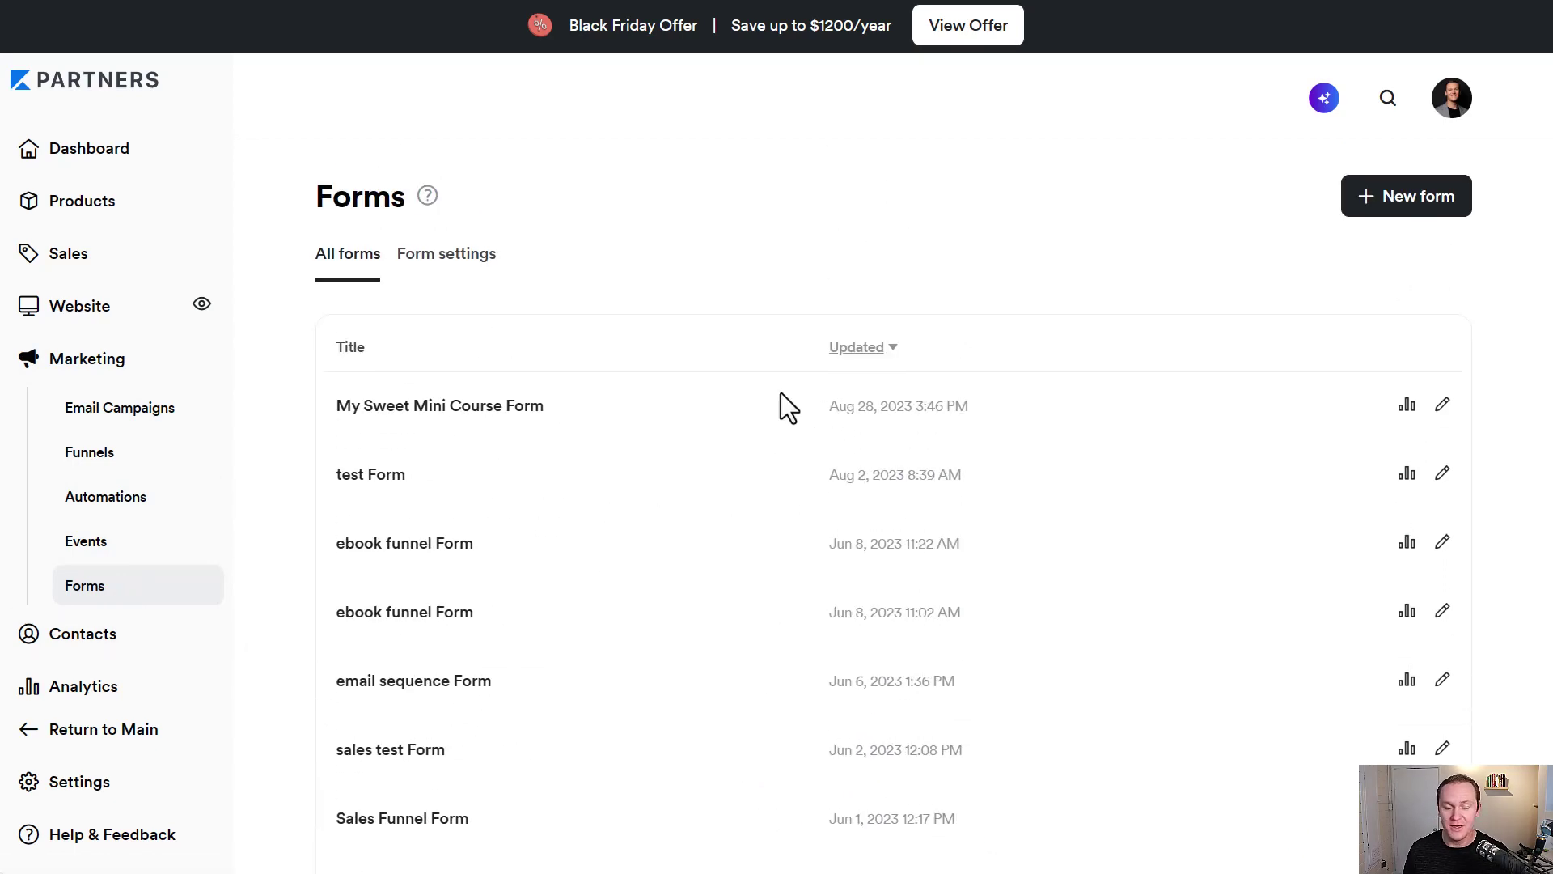
Create a new form named 'Custom Test Form', correcting the misspelled 'From' before confirming
{"action": "left_click", "coordinate": [1378, 213]}
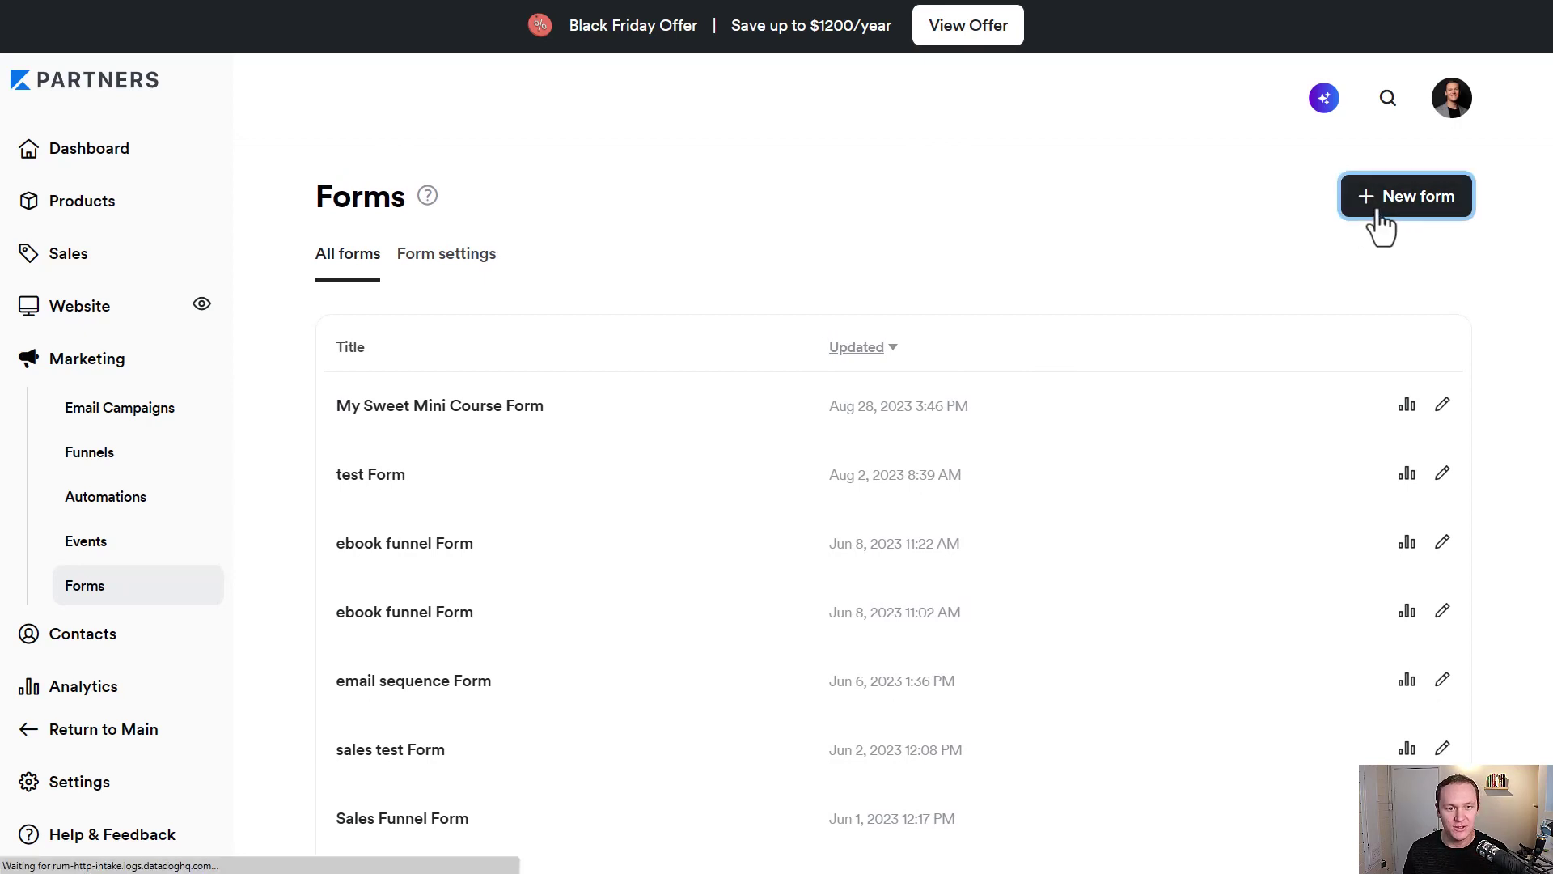
{"action": "left_click", "coordinate": [851, 341]}
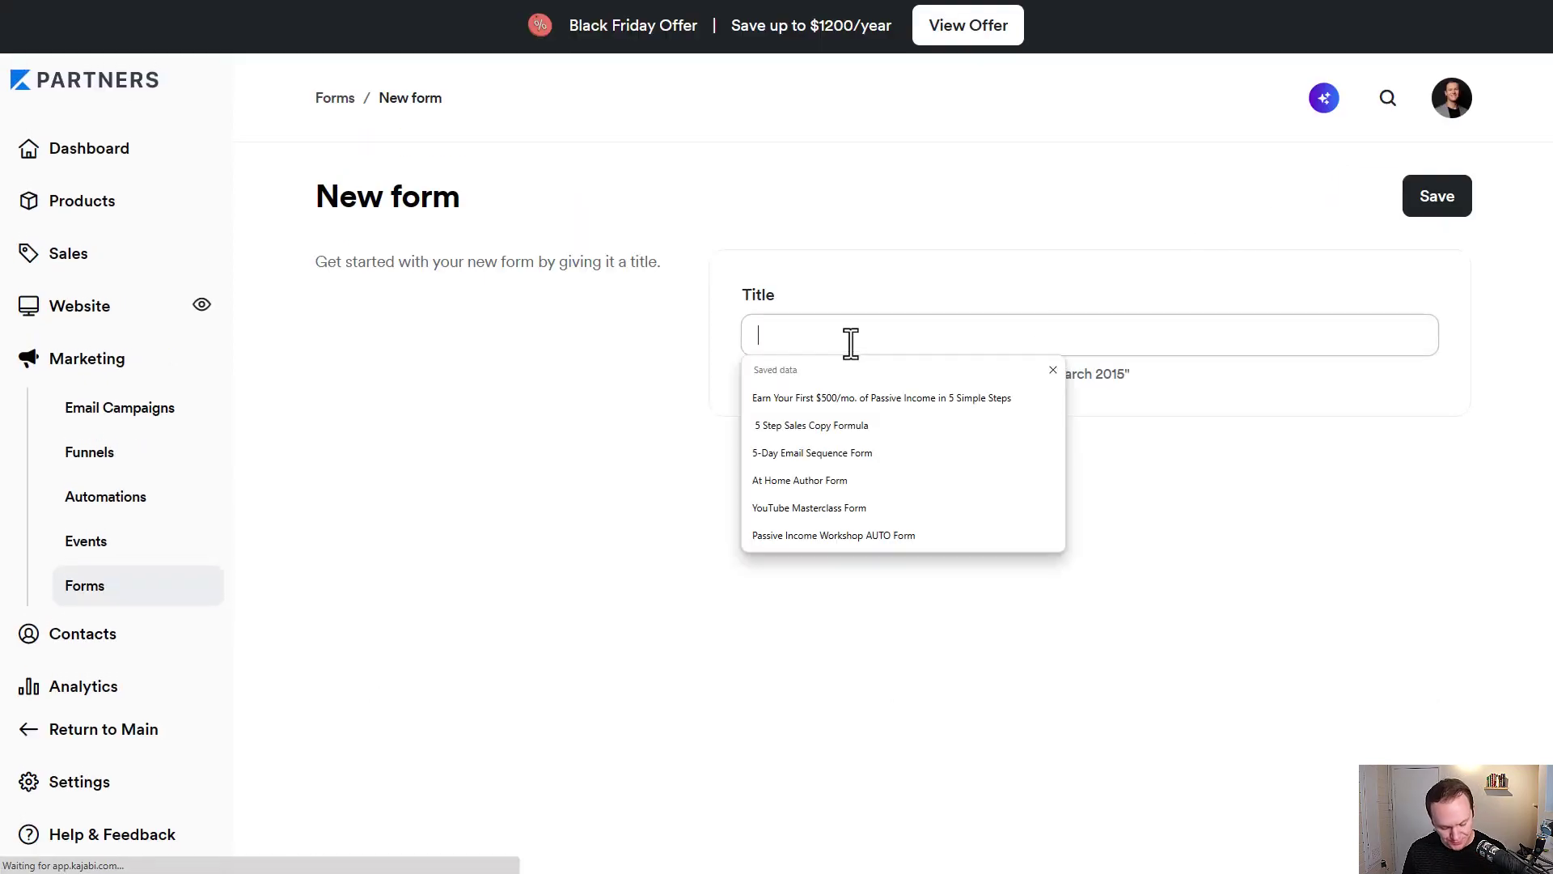
{"action": "type", "text": "Custom Test"}
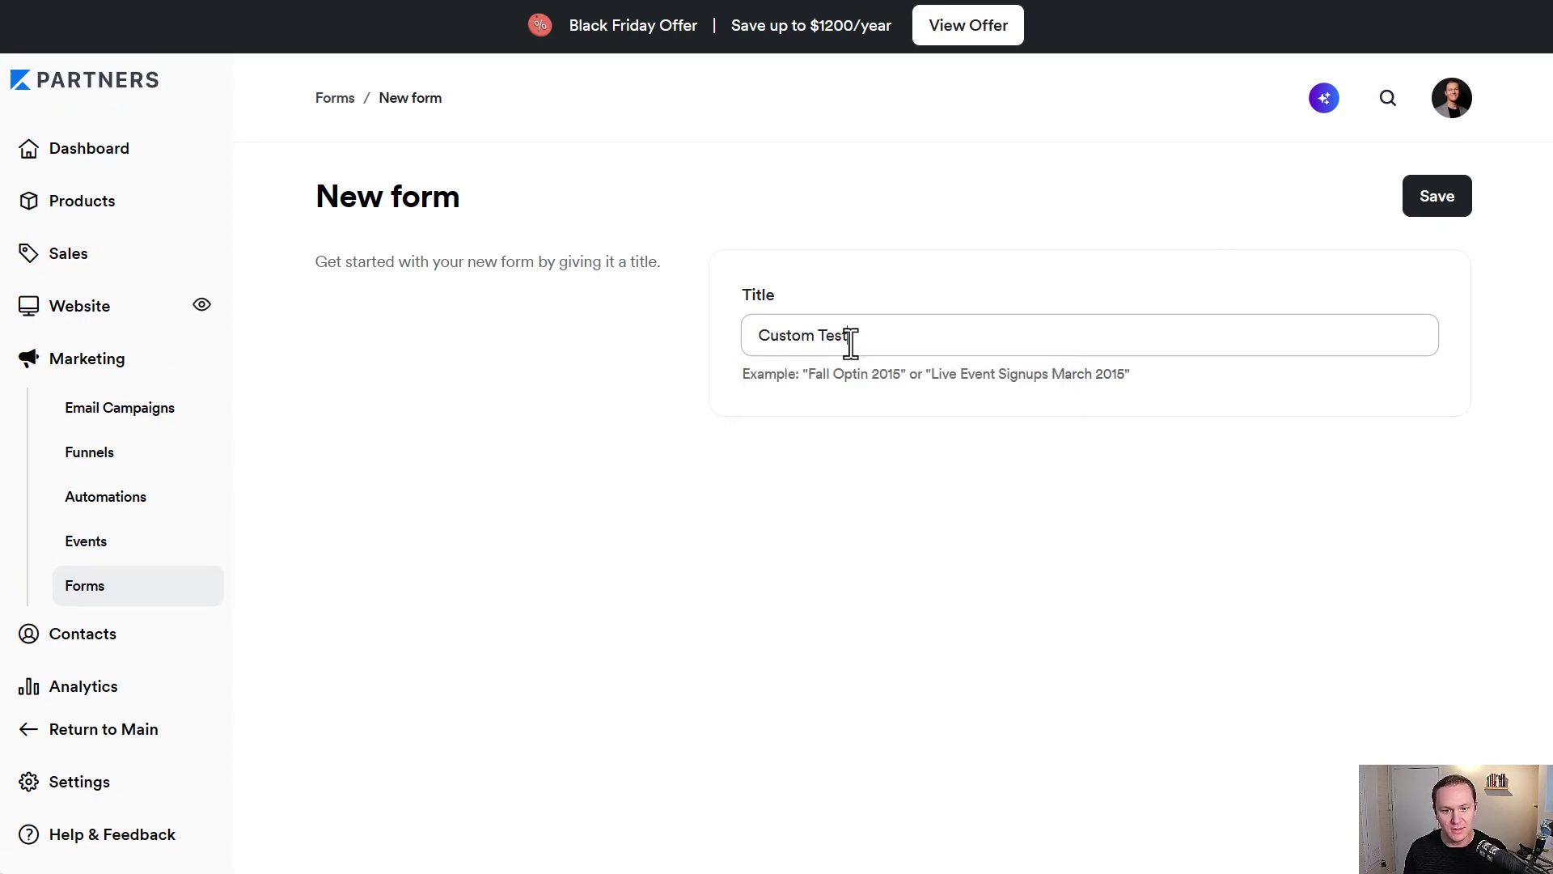
{"action": "type", "text": " From"}
{"action": "key", "text": "BackSpace"}
{"action": "key", "text": "BackSpace"}
{"action": "key", "text": "BackSpace"}
{"action": "type", "text": "orm"}
{"action": "key", "text": "Return"}
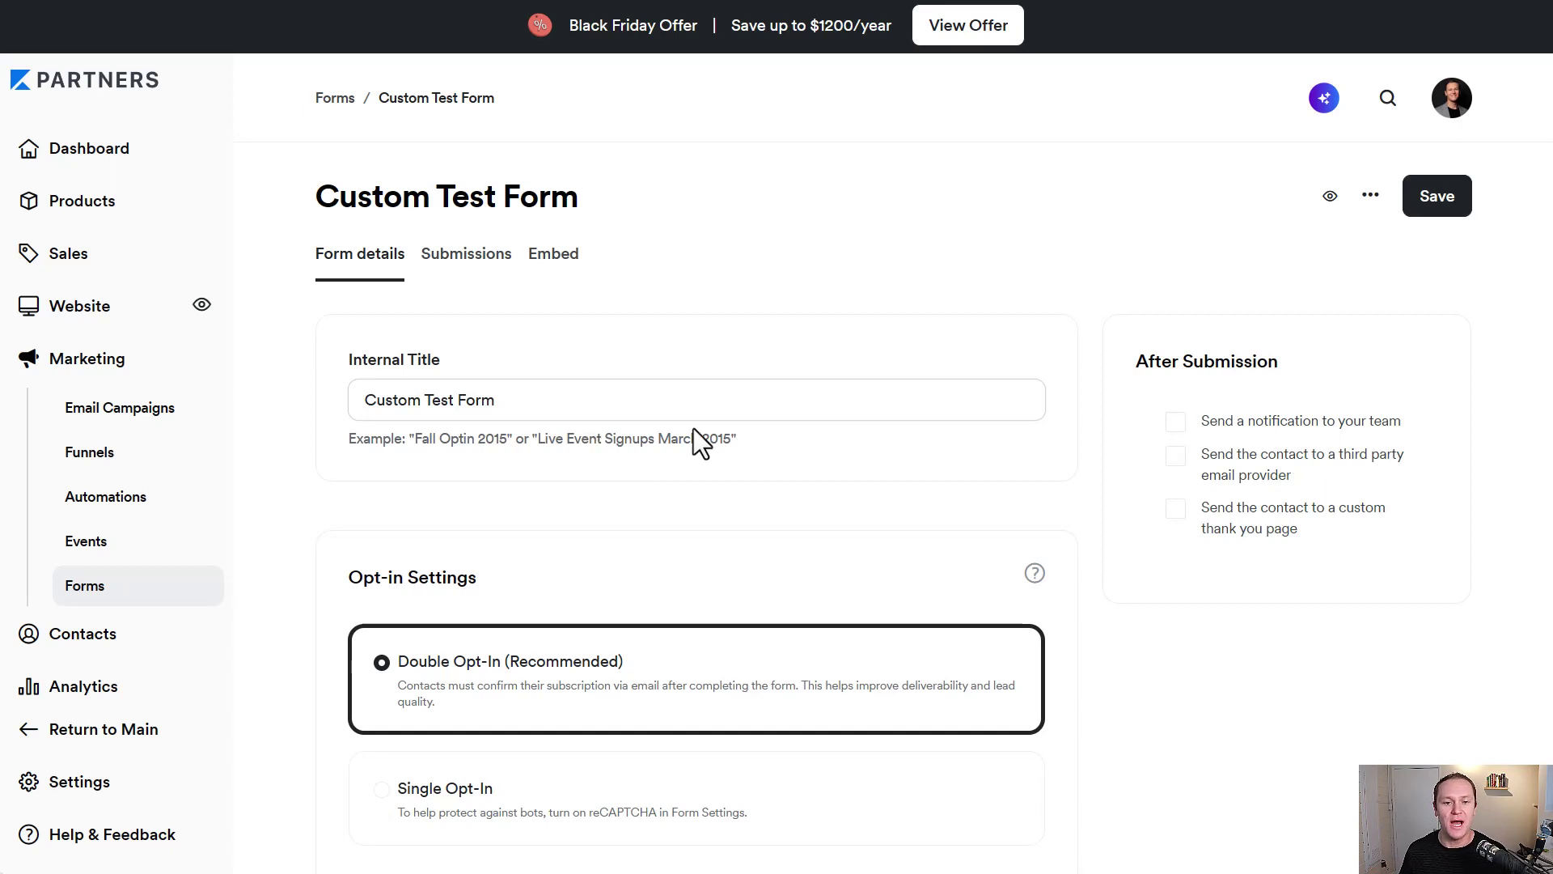
Choose Single Opt-In under Opt-in Settings for Custom Test Form
{"action": "scroll", "coordinate": [1115, 419], "scroll_direction": "down", "scroll_amount": 3}
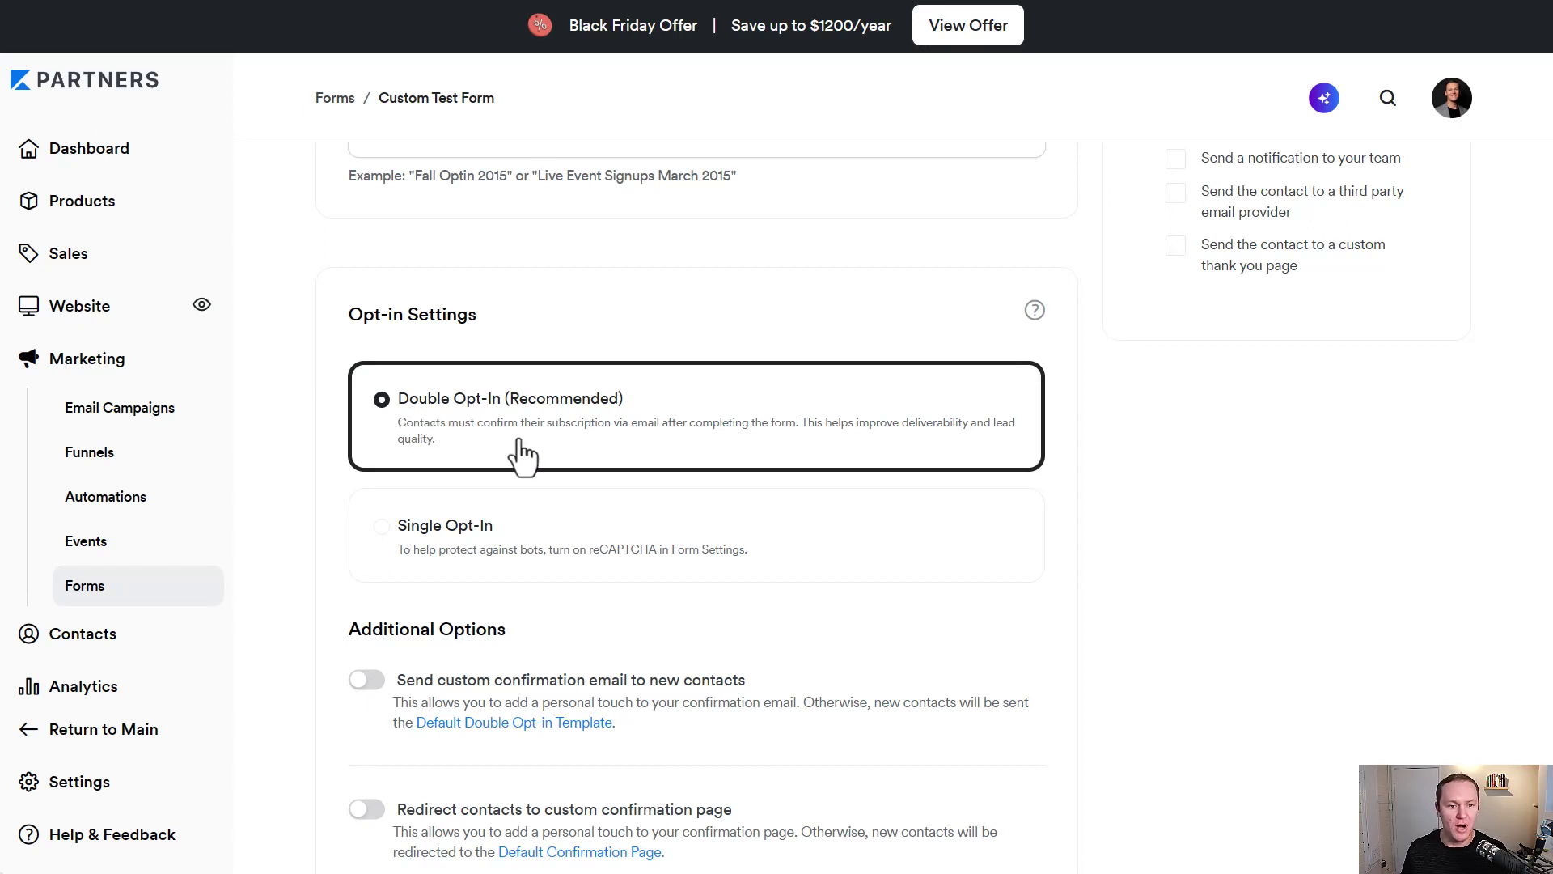
{"action": "left_click", "coordinate": [404, 544]}
{"action": "scroll", "coordinate": [1024, 441], "scroll_direction": "down", "scroll_amount": 2}
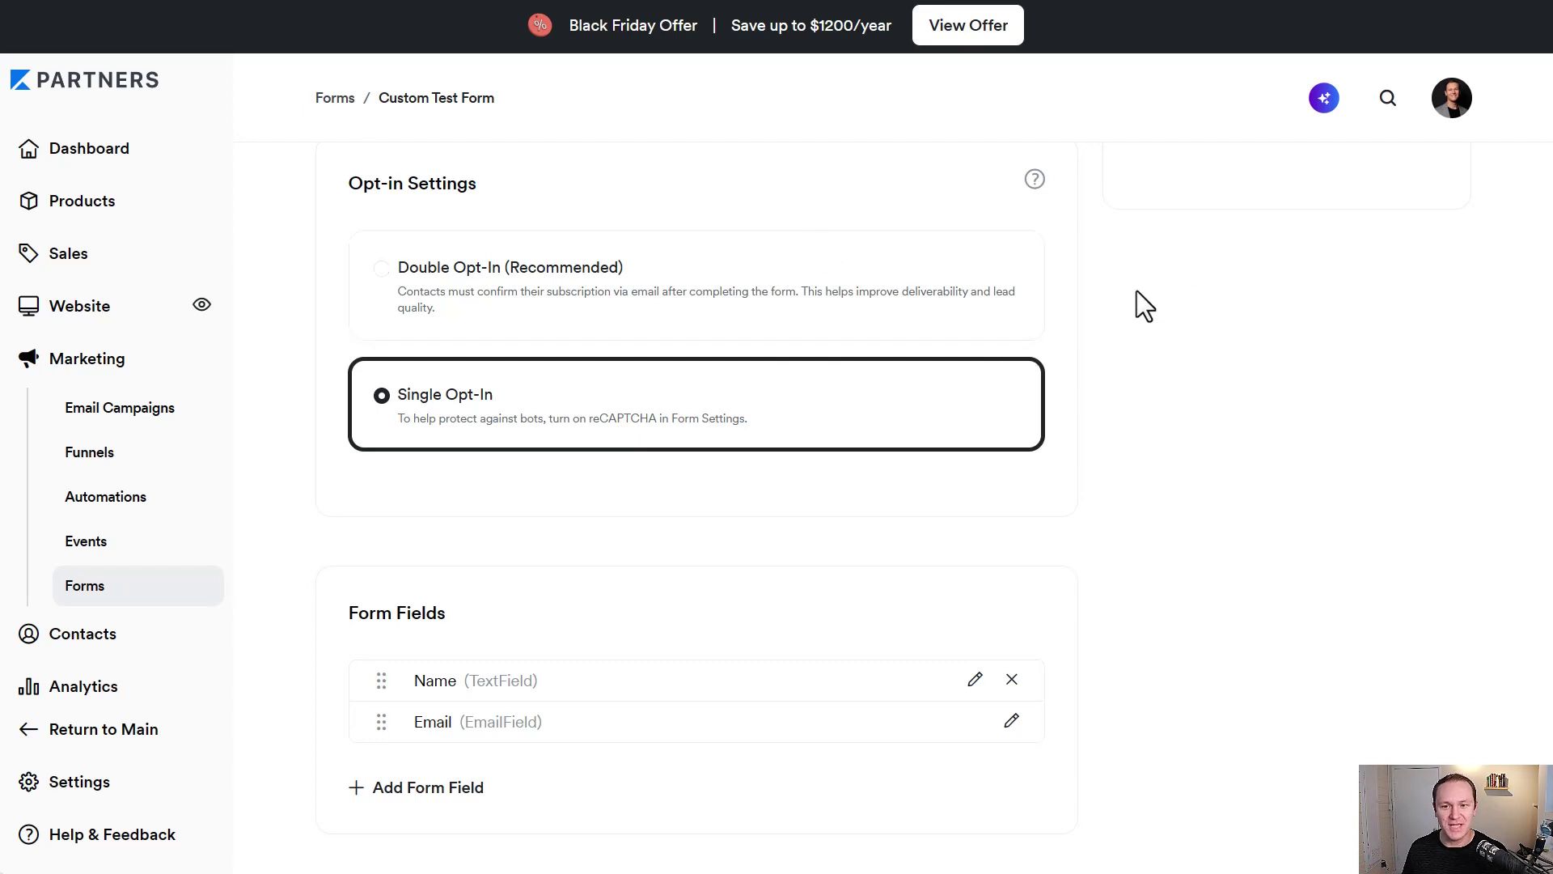
Browse the existing-field list and add the Address field to the form
{"action": "scroll", "coordinate": [1137, 292], "scroll_direction": "down", "scroll_amount": 3}
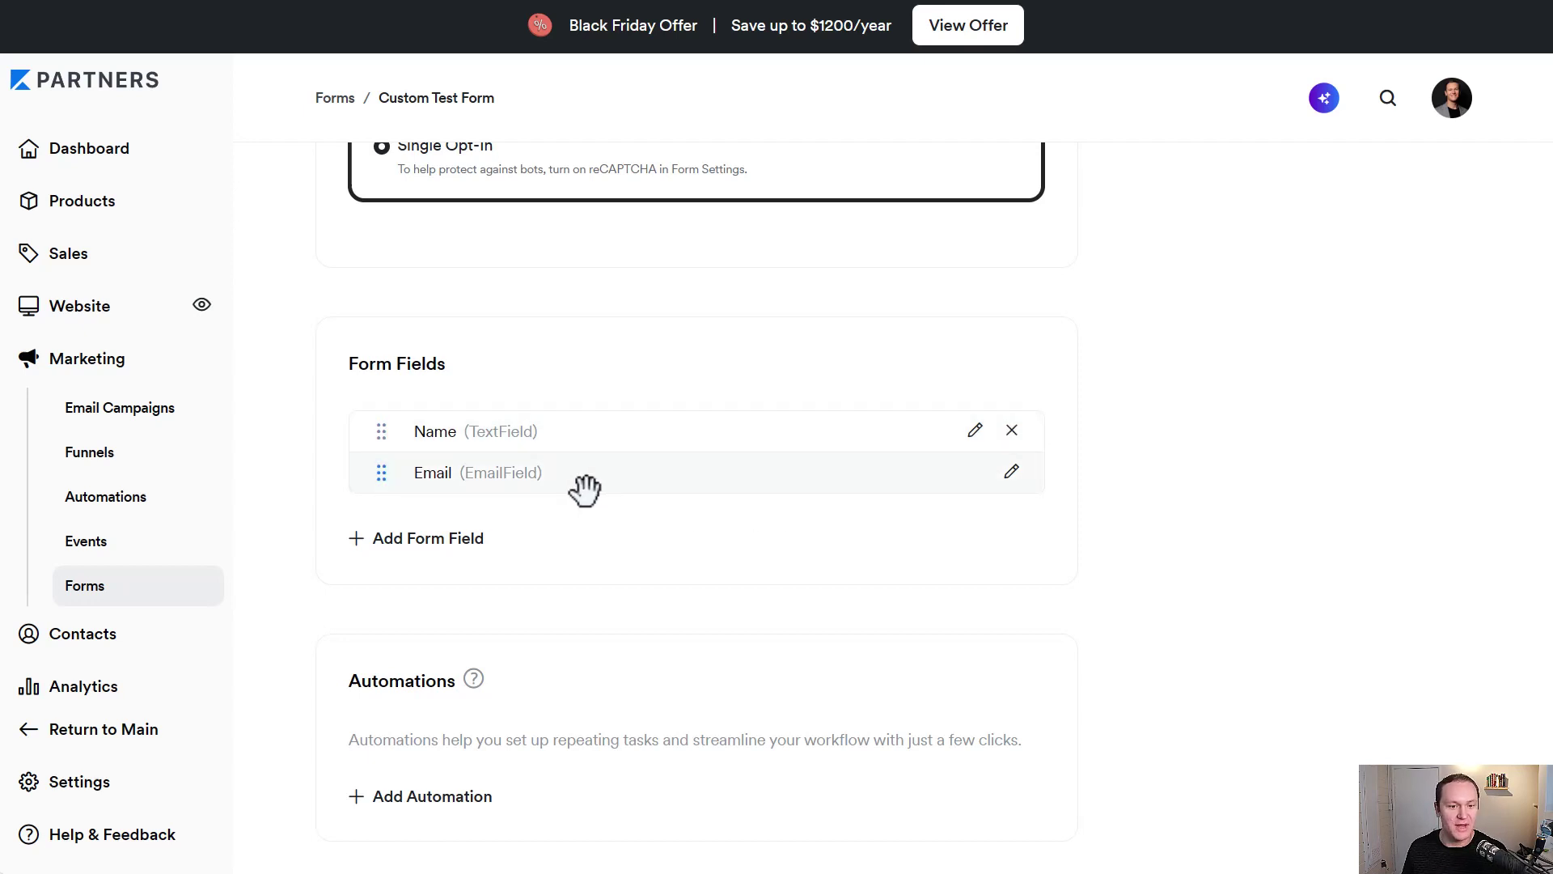
{"action": "left_click", "coordinate": [384, 549]}
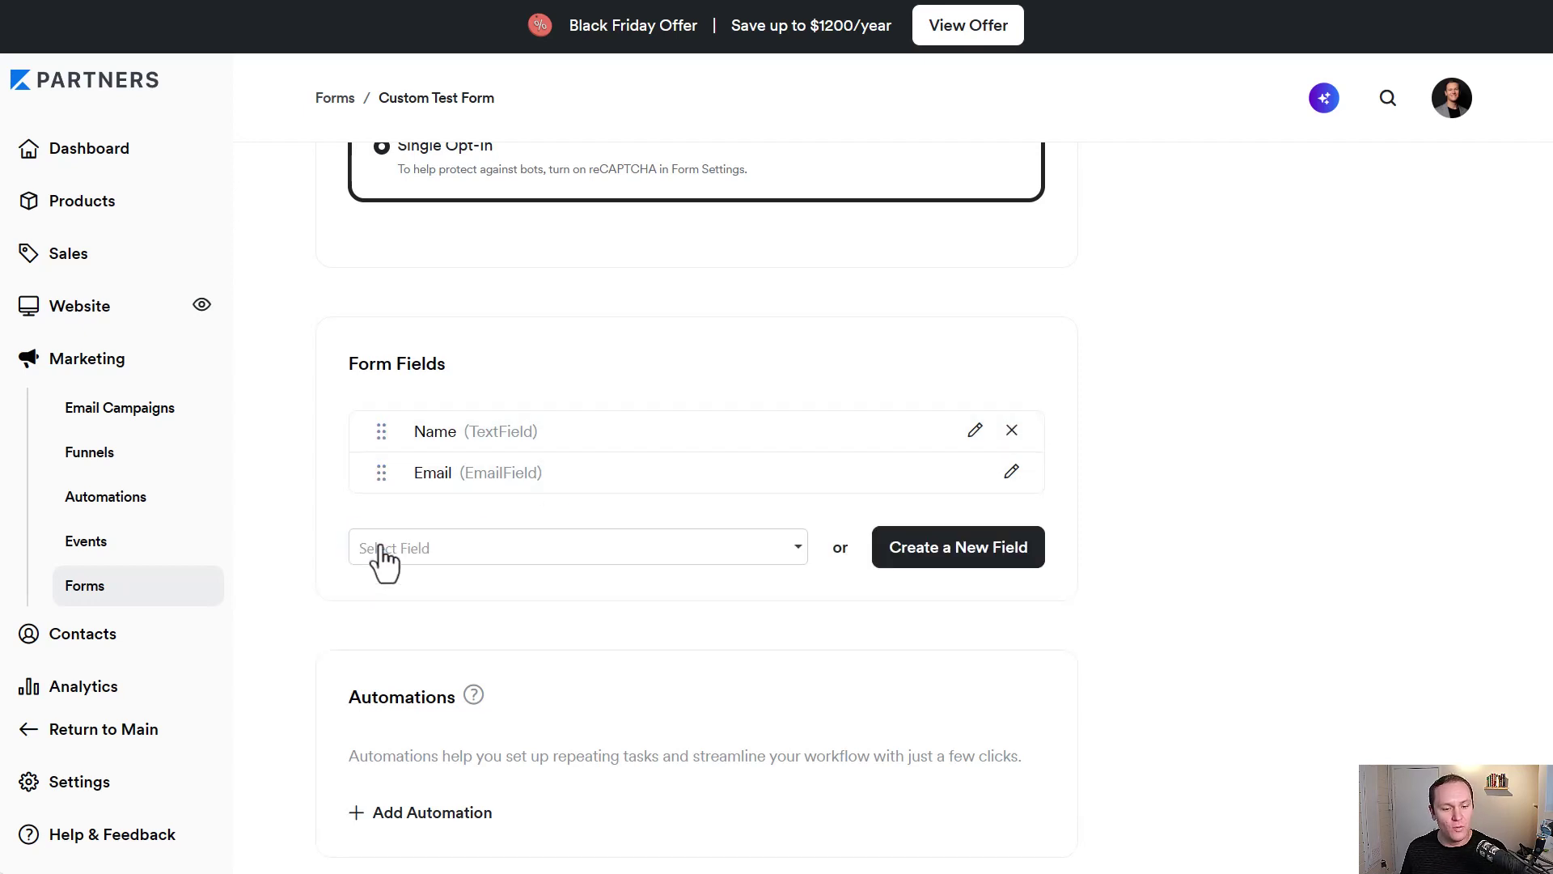
{"action": "left_click", "coordinate": [457, 550]}
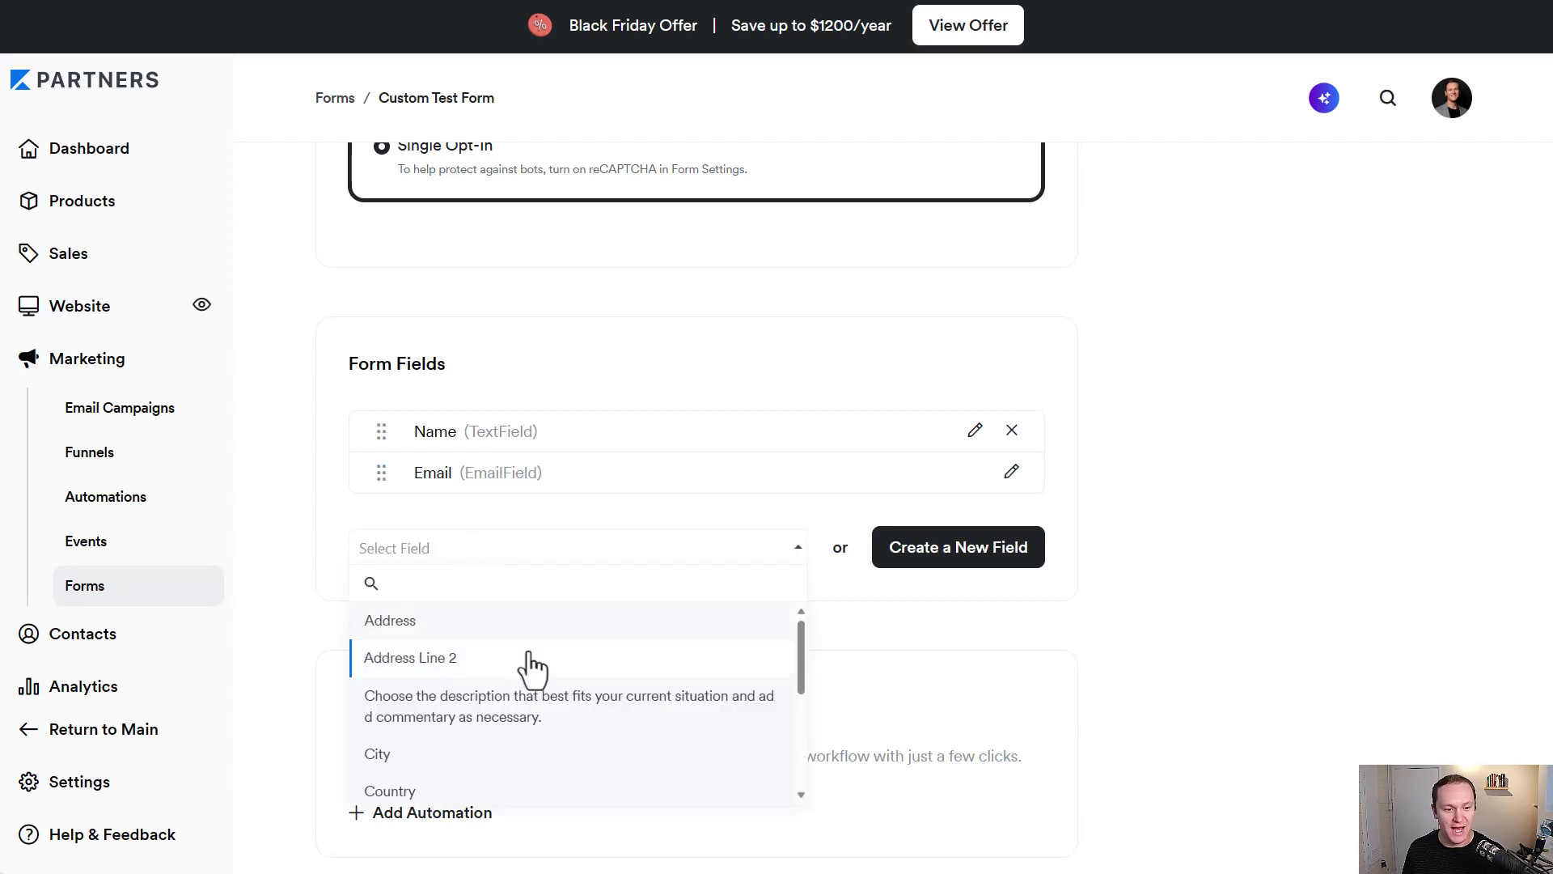
{"action": "scroll", "coordinate": [531, 635], "scroll_direction": "down", "scroll_amount": 1}
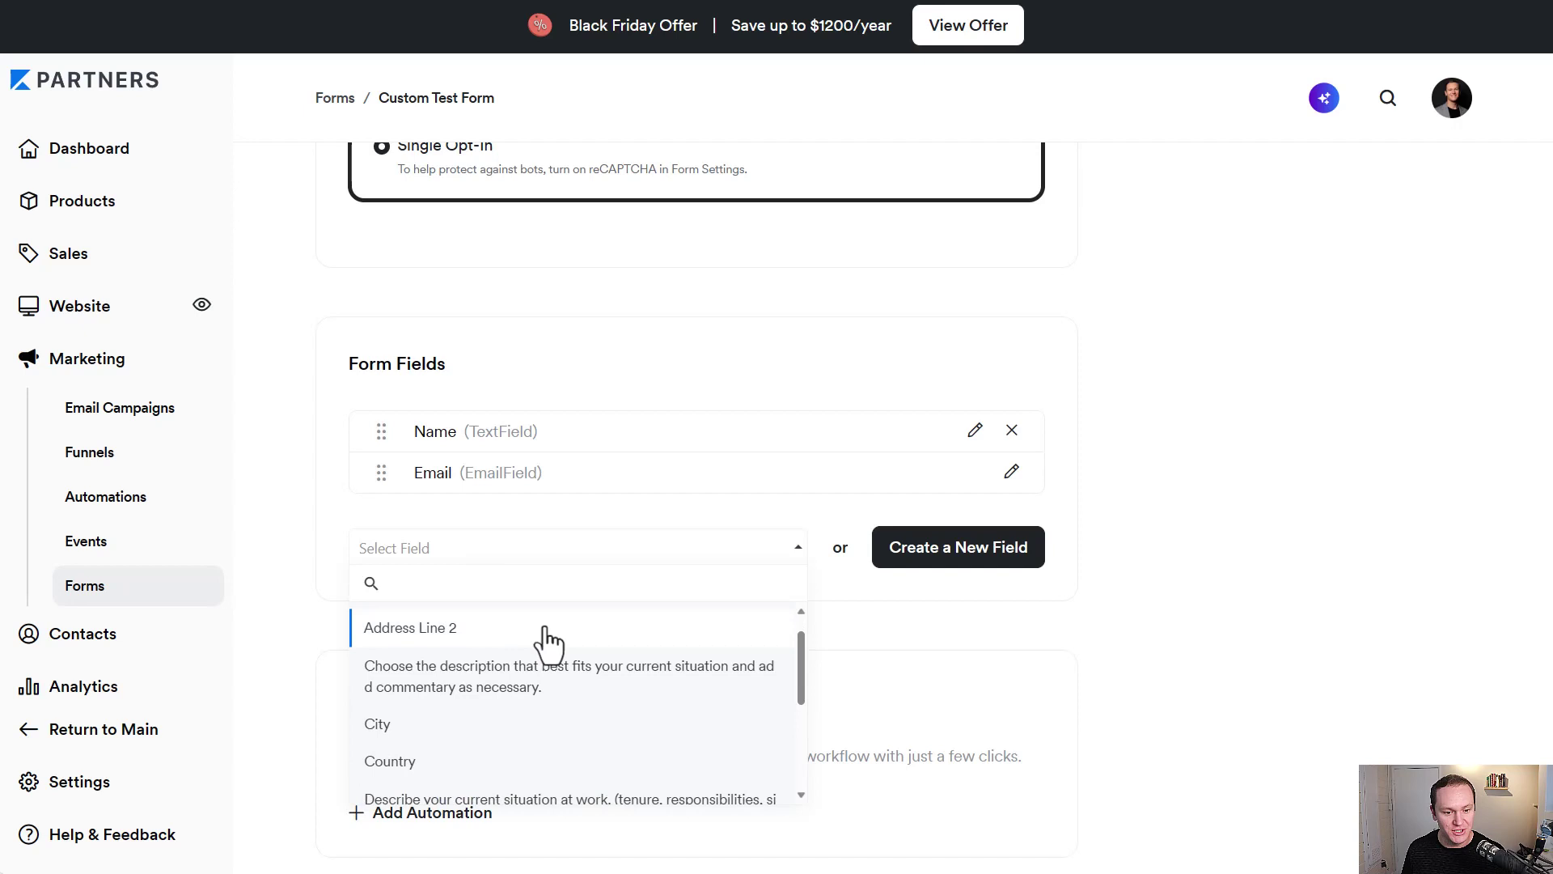
{"action": "scroll", "coordinate": [537, 679], "scroll_direction": "down", "scroll_amount": 3}
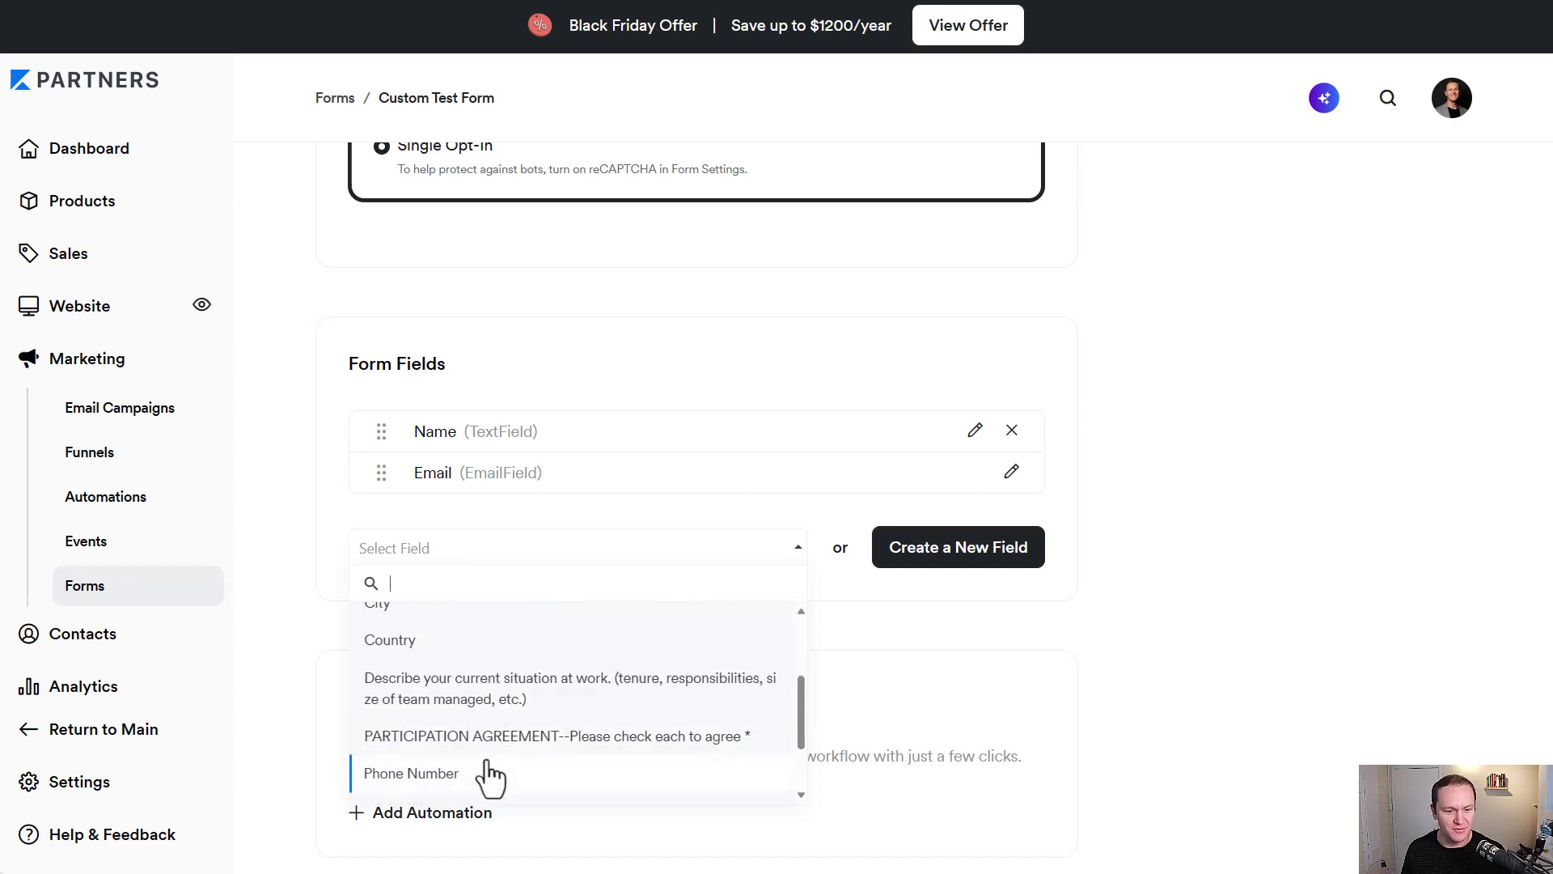
{"action": "scroll", "coordinate": [487, 777], "scroll_direction": "up", "scroll_amount": 4}
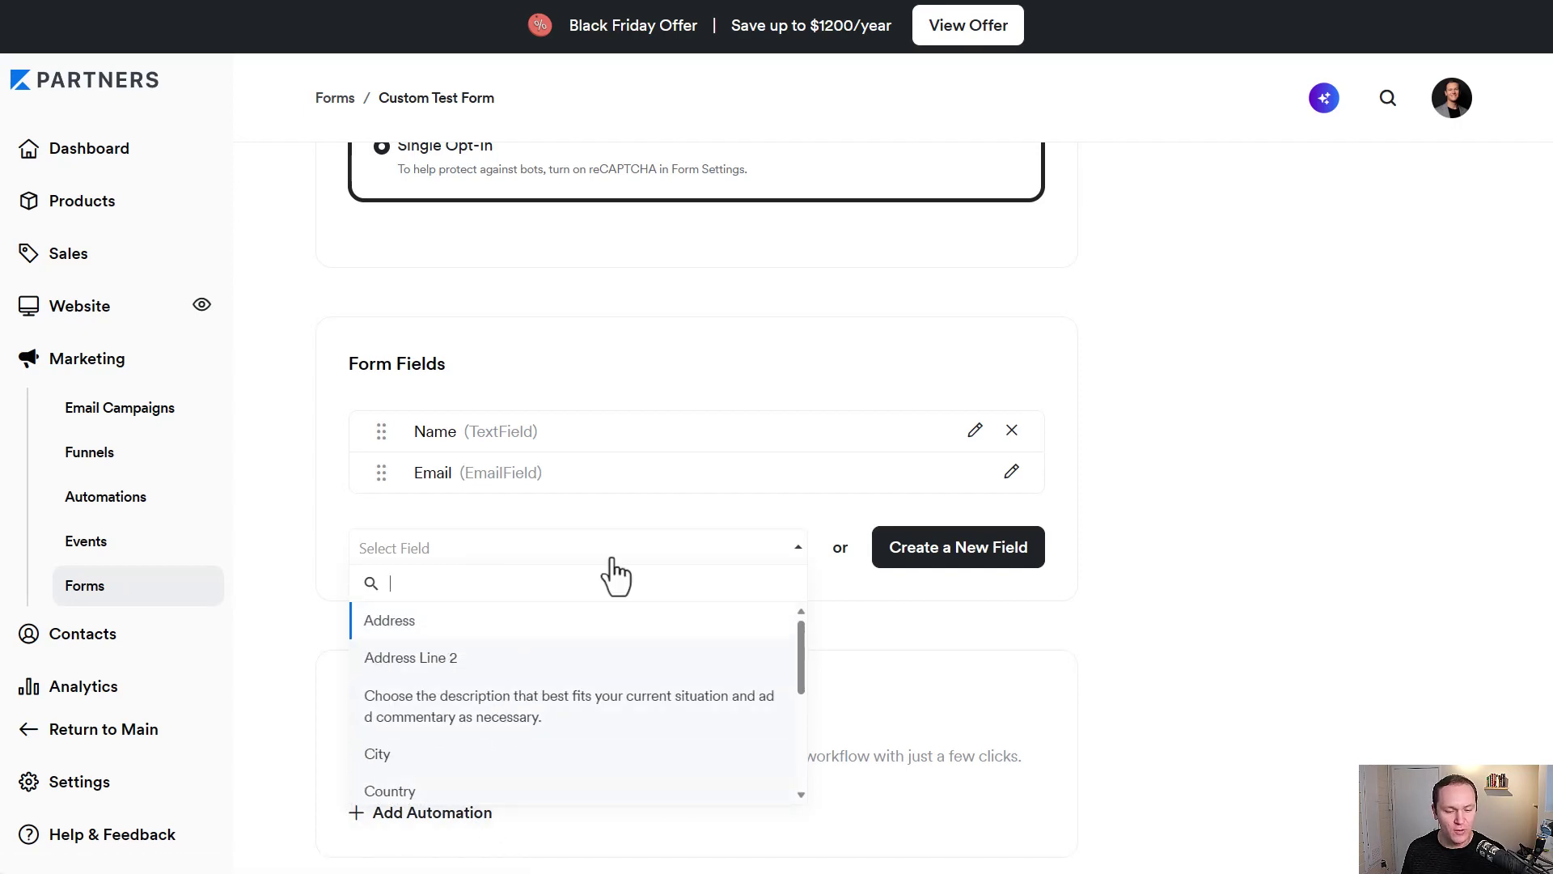
{"action": "left_click", "coordinate": [916, 617]}
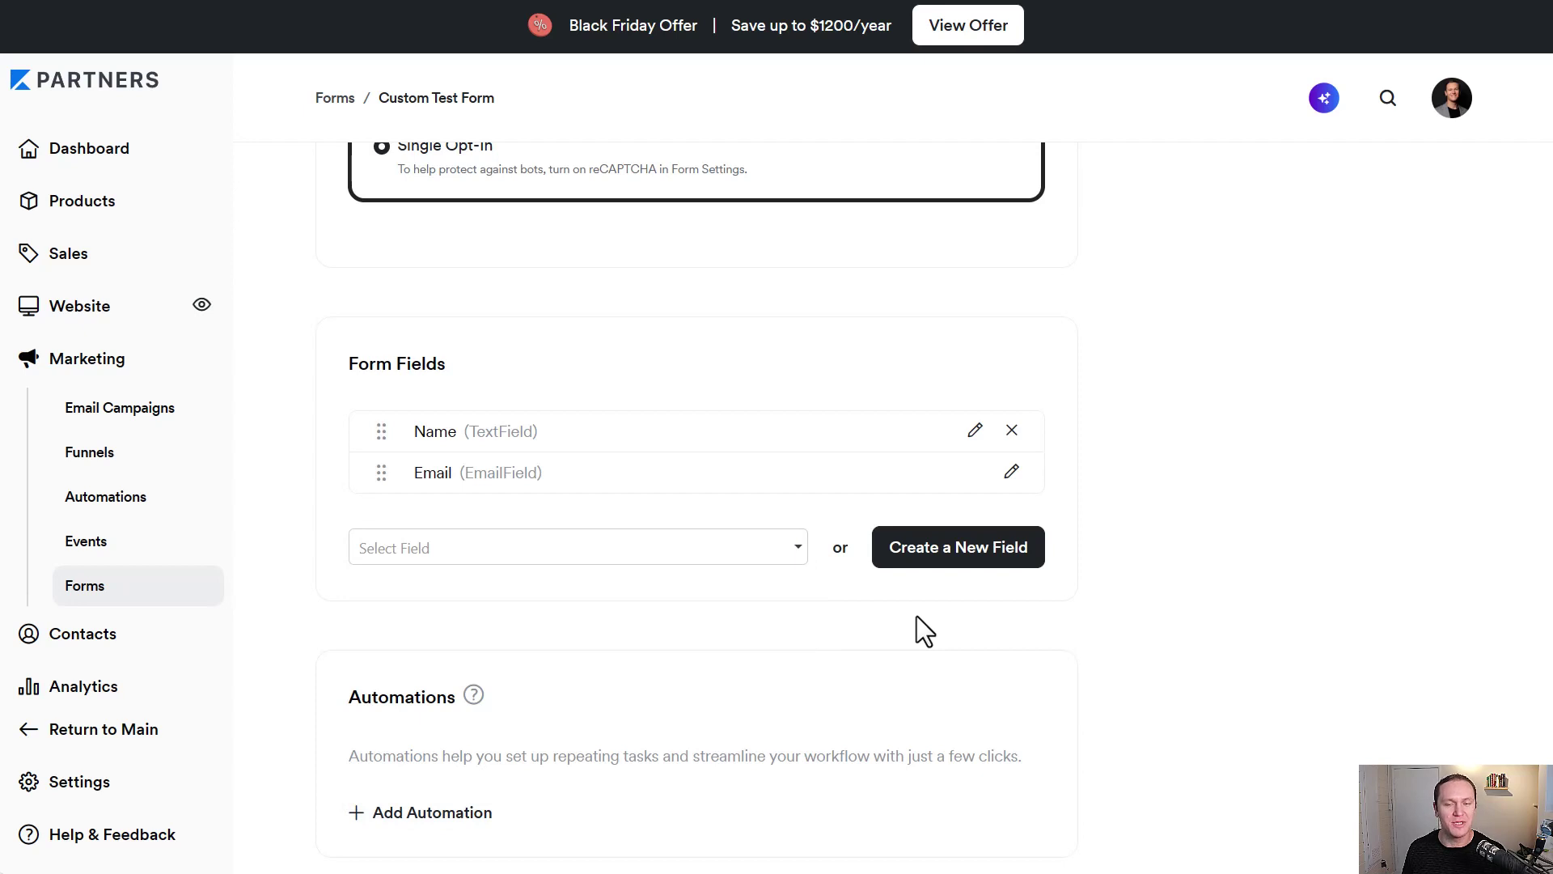
{"action": "left_click", "coordinate": [655, 558]}
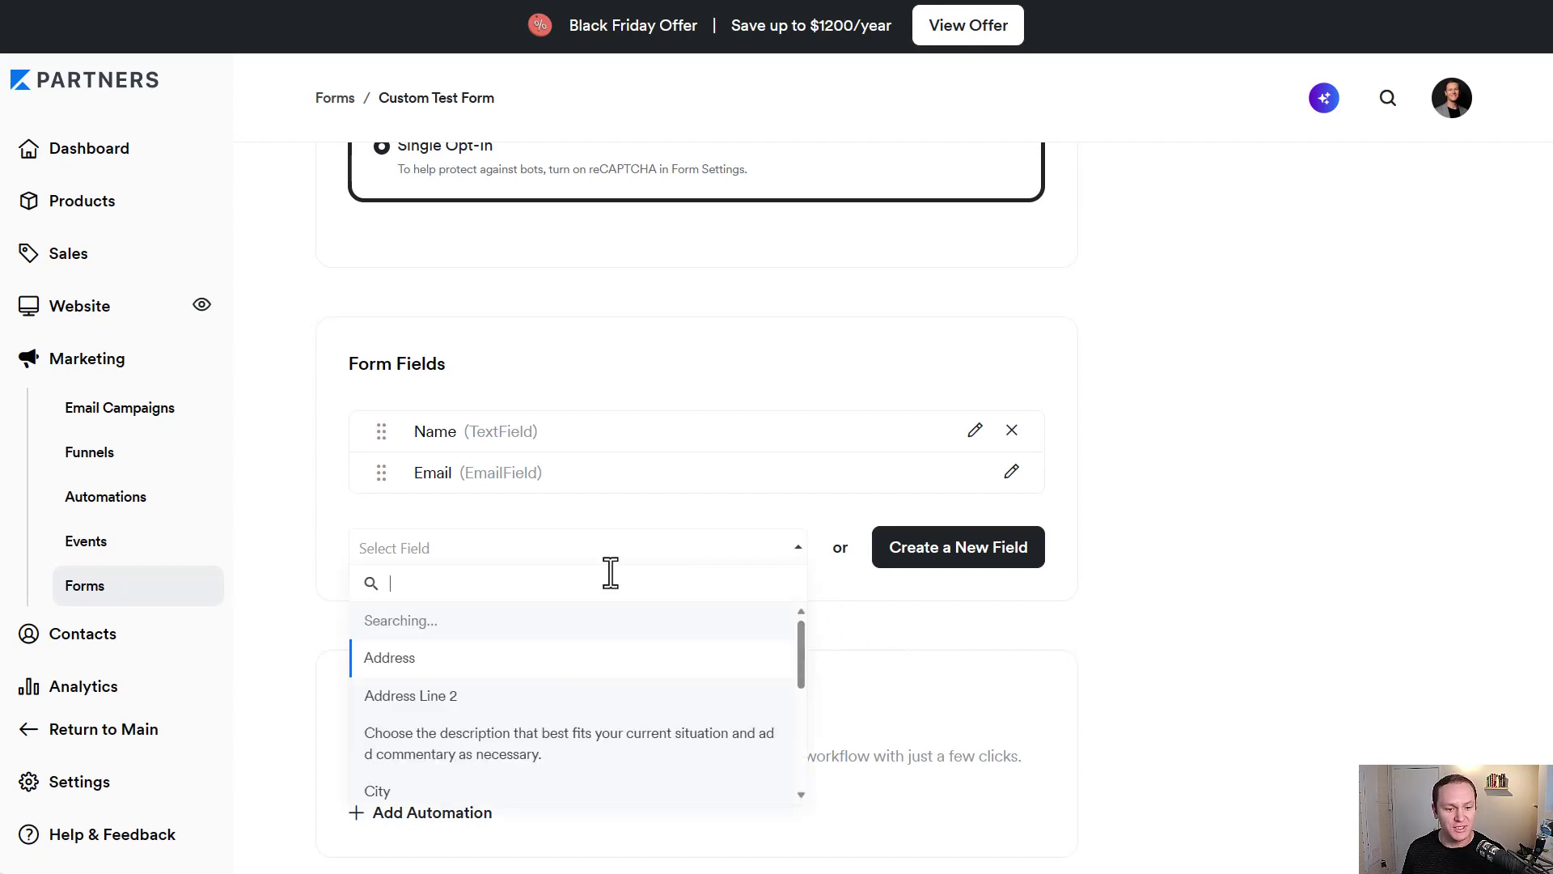
{"action": "left_click", "coordinate": [451, 625]}
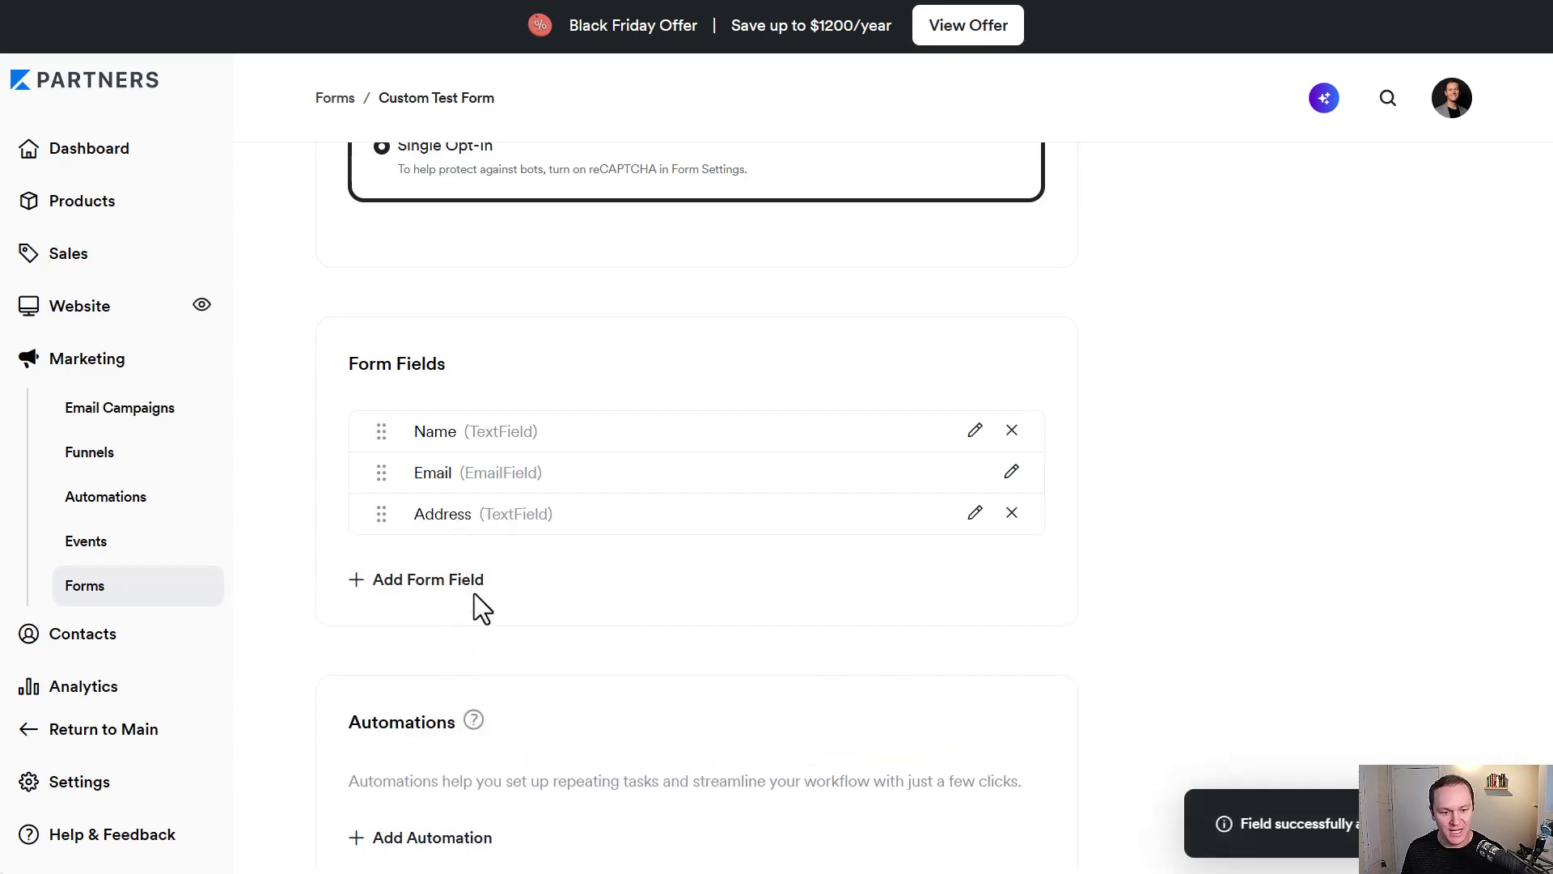
Add the existing City and Country fields after Address
{"action": "left_click", "coordinate": [534, 605]}
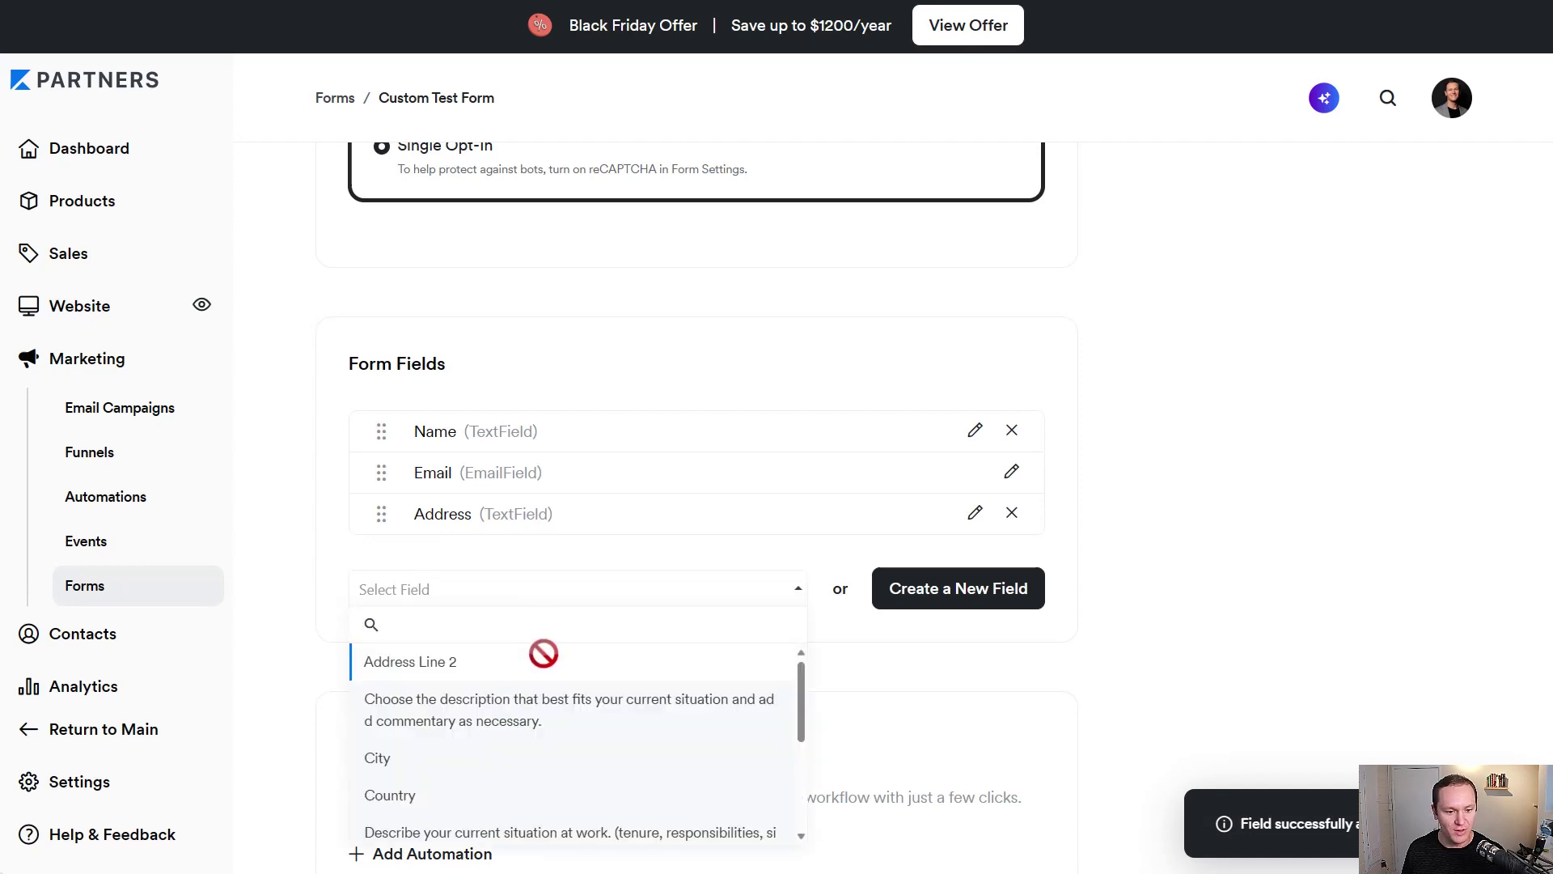
{"action": "left_click", "coordinate": [476, 732]}
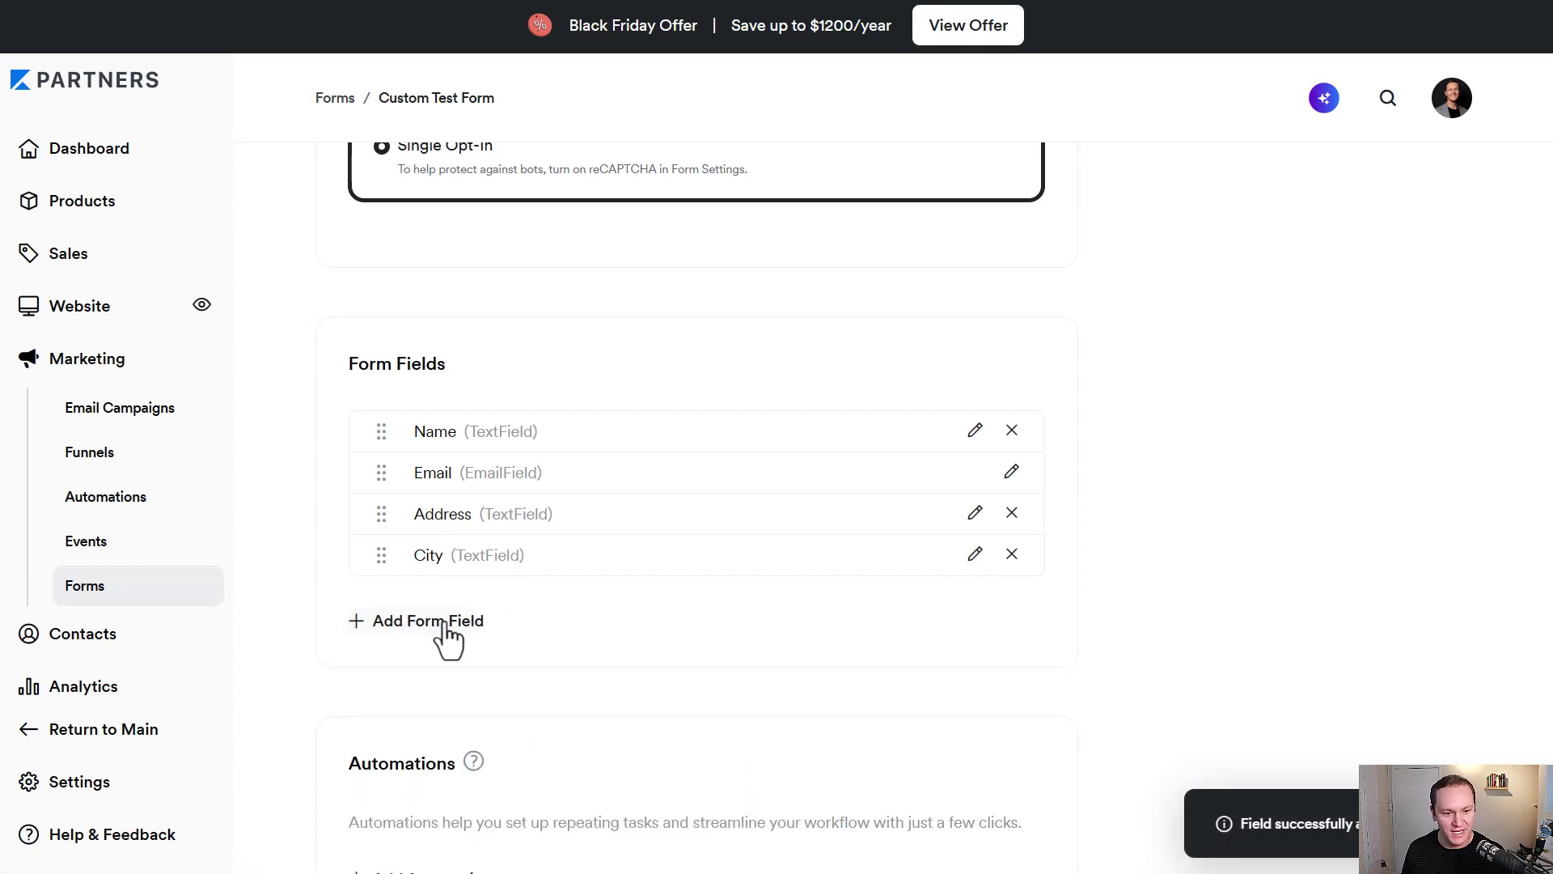
{"action": "scroll", "coordinate": [501, 663], "scroll_direction": "down", "scroll_amount": 1}
{"action": "left_click", "coordinate": [560, 535]}
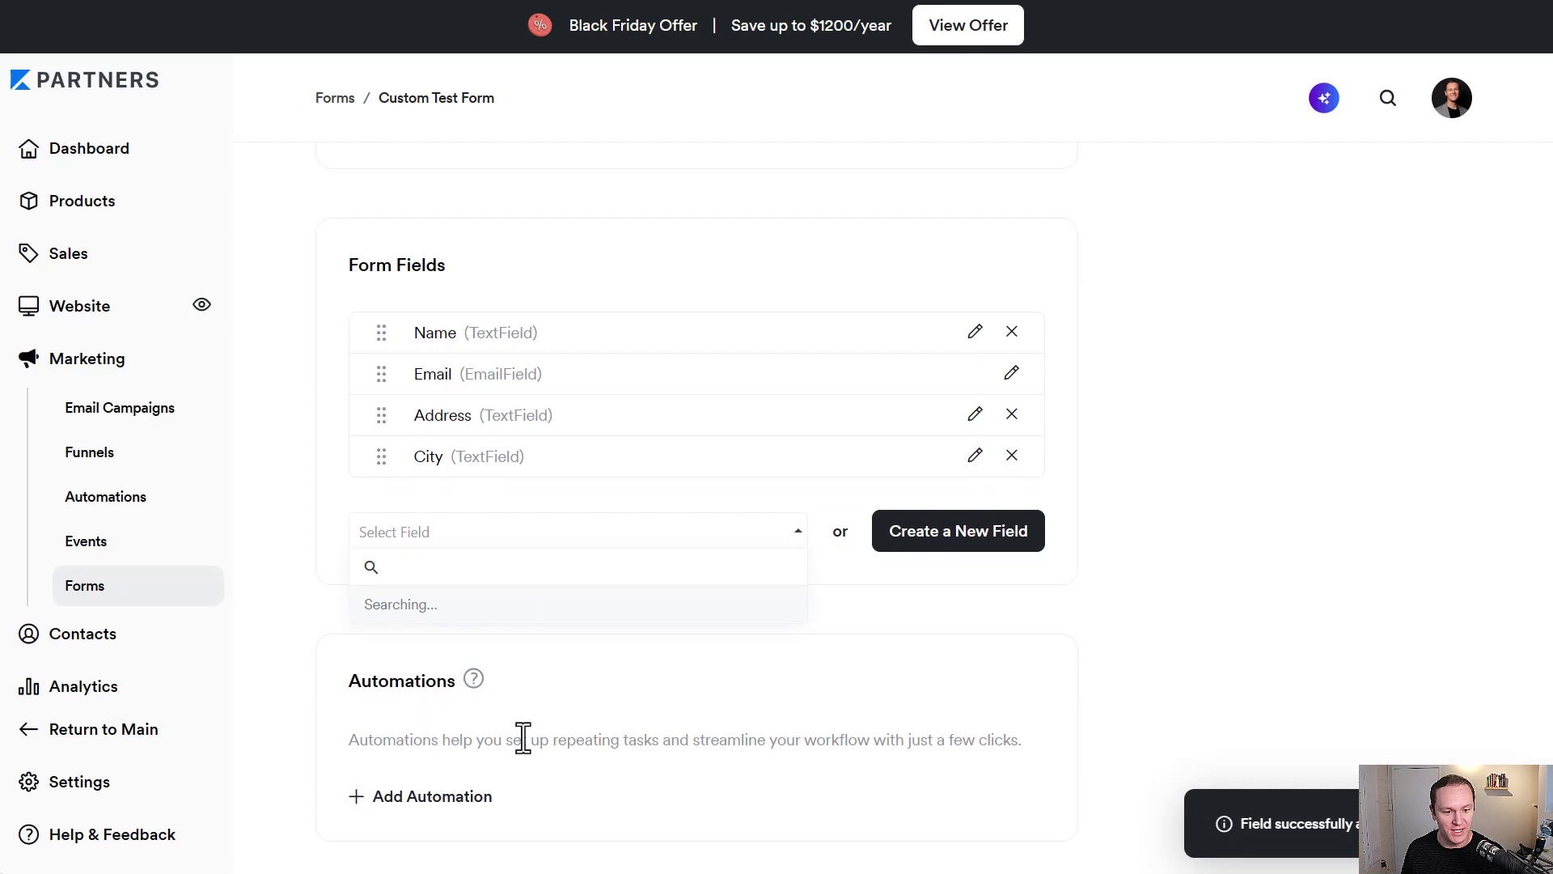
{"action": "left_click", "coordinate": [486, 712]}
{"action": "scroll", "coordinate": [772, 648], "scroll_direction": "up", "scroll_amount": 1}
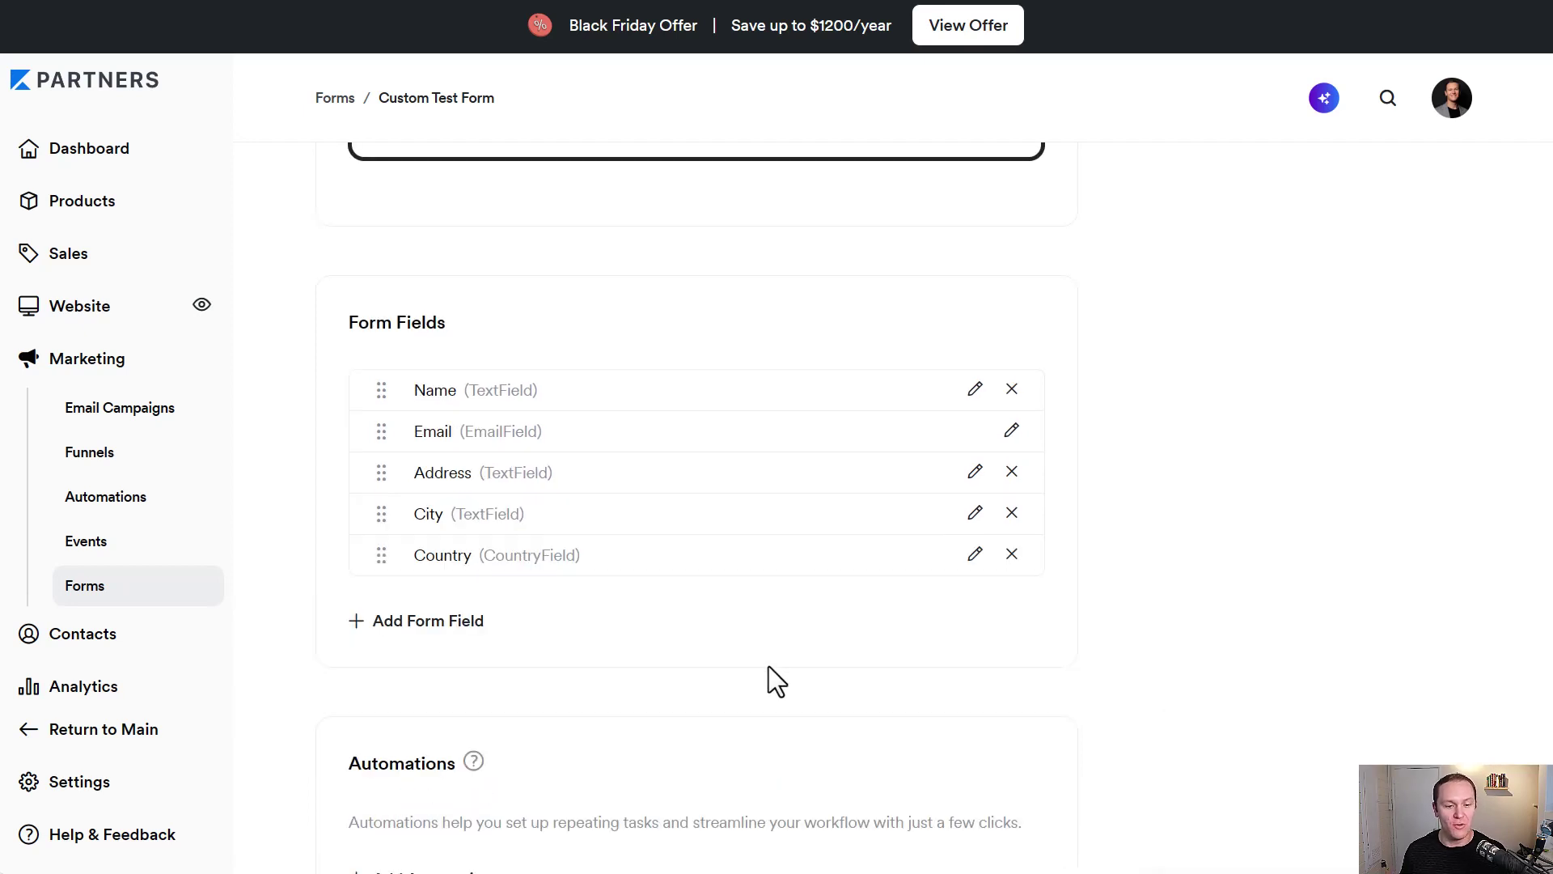
Create a Phone-type field titled Phone and drag it directly below Email
{"action": "left_click", "coordinate": [394, 622]}
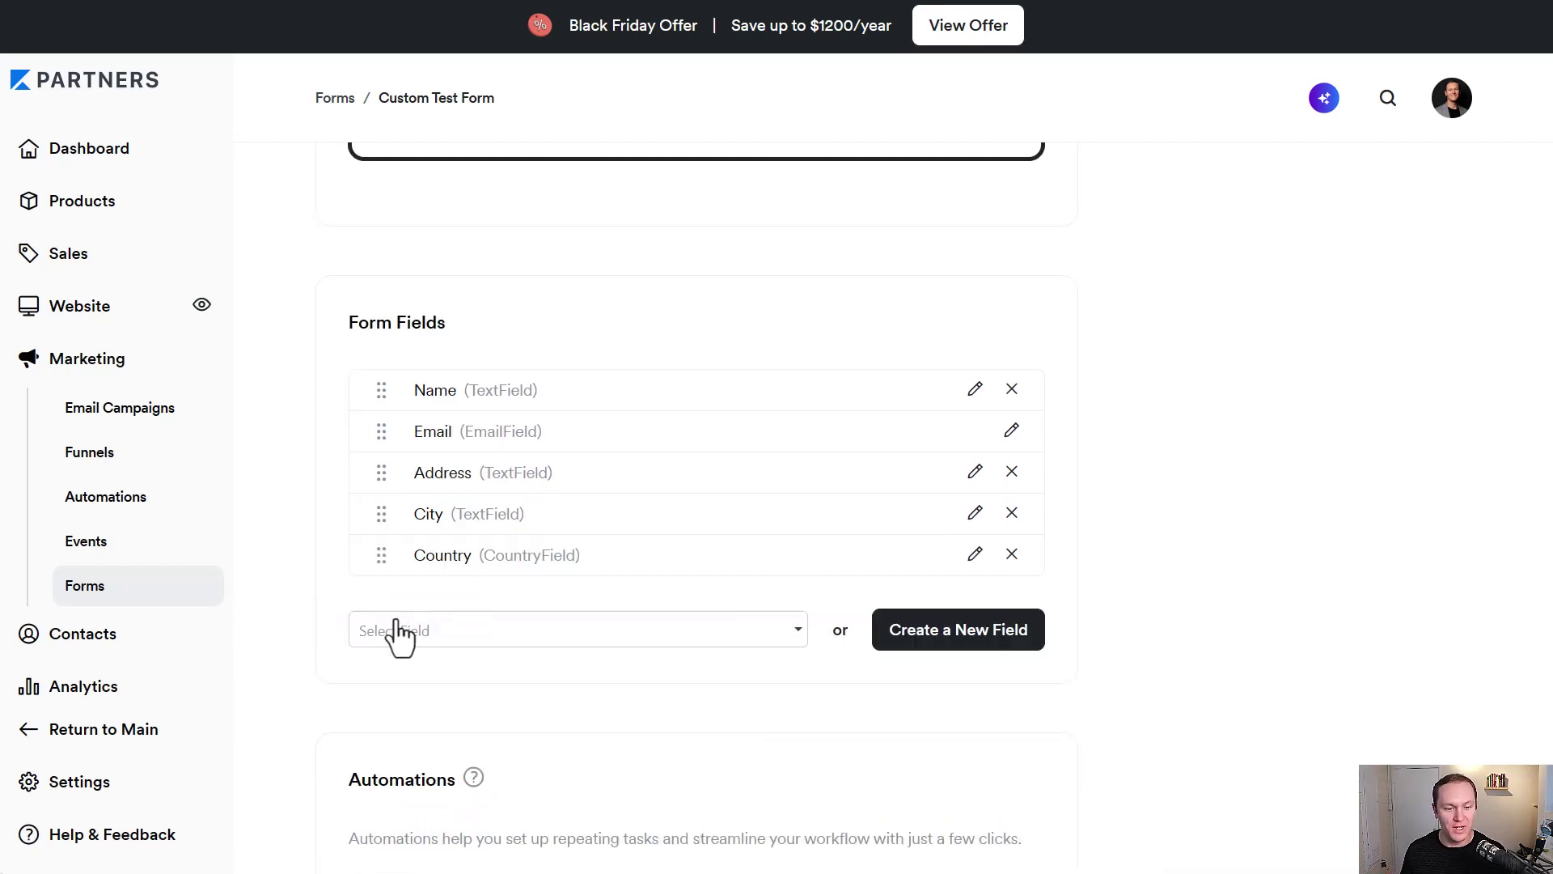
{"action": "left_click", "coordinate": [935, 635]}
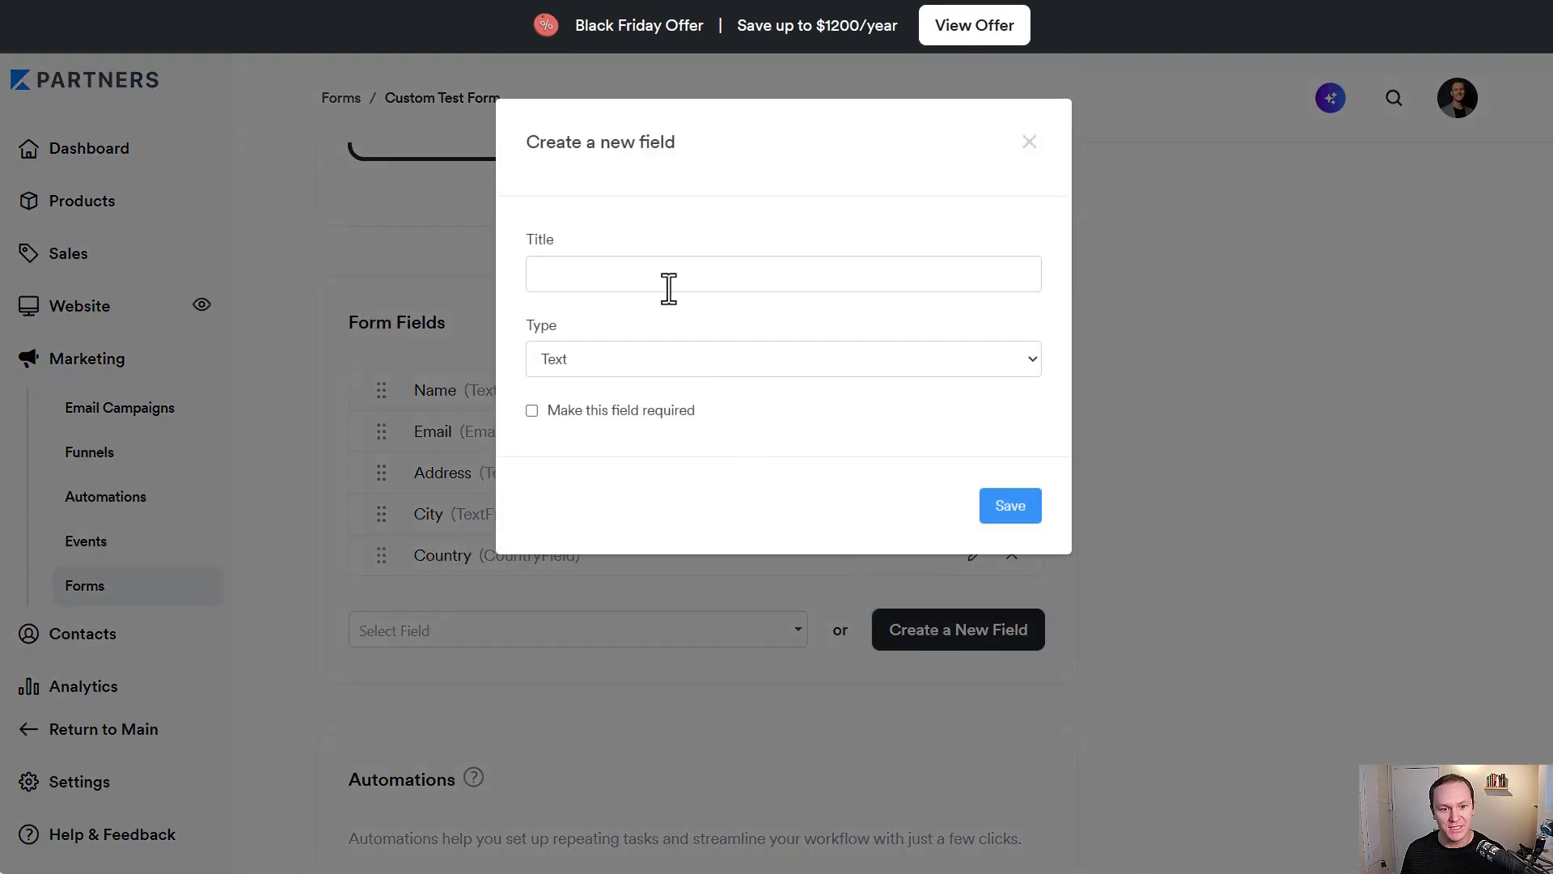
{"action": "left_click", "coordinate": [672, 358]}
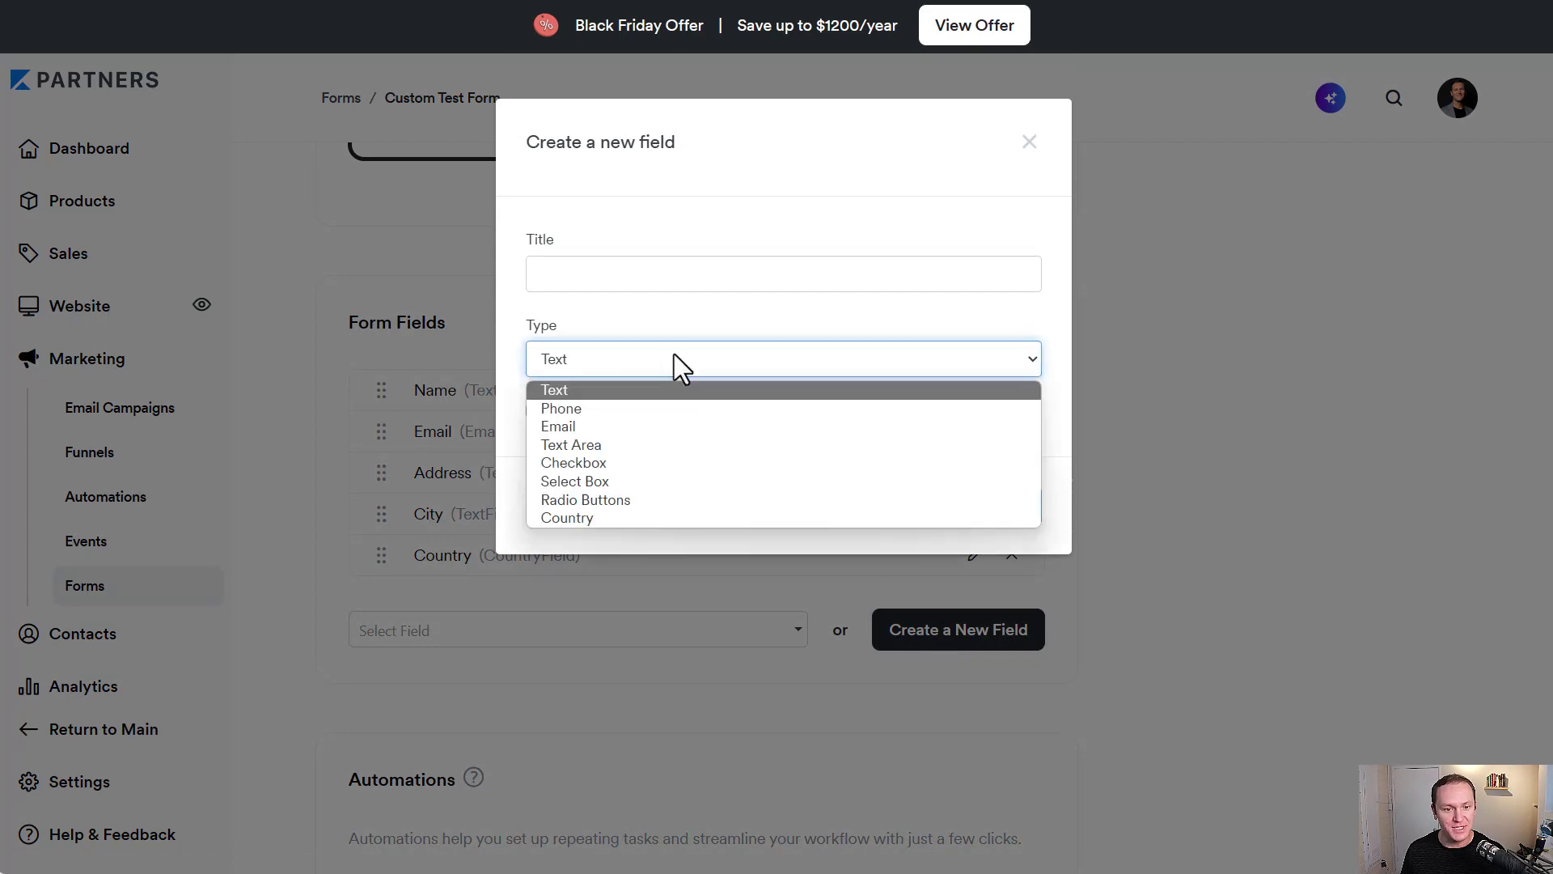
{"action": "left_click", "coordinate": [610, 409]}
{"action": "left_click", "coordinate": [627, 272]}
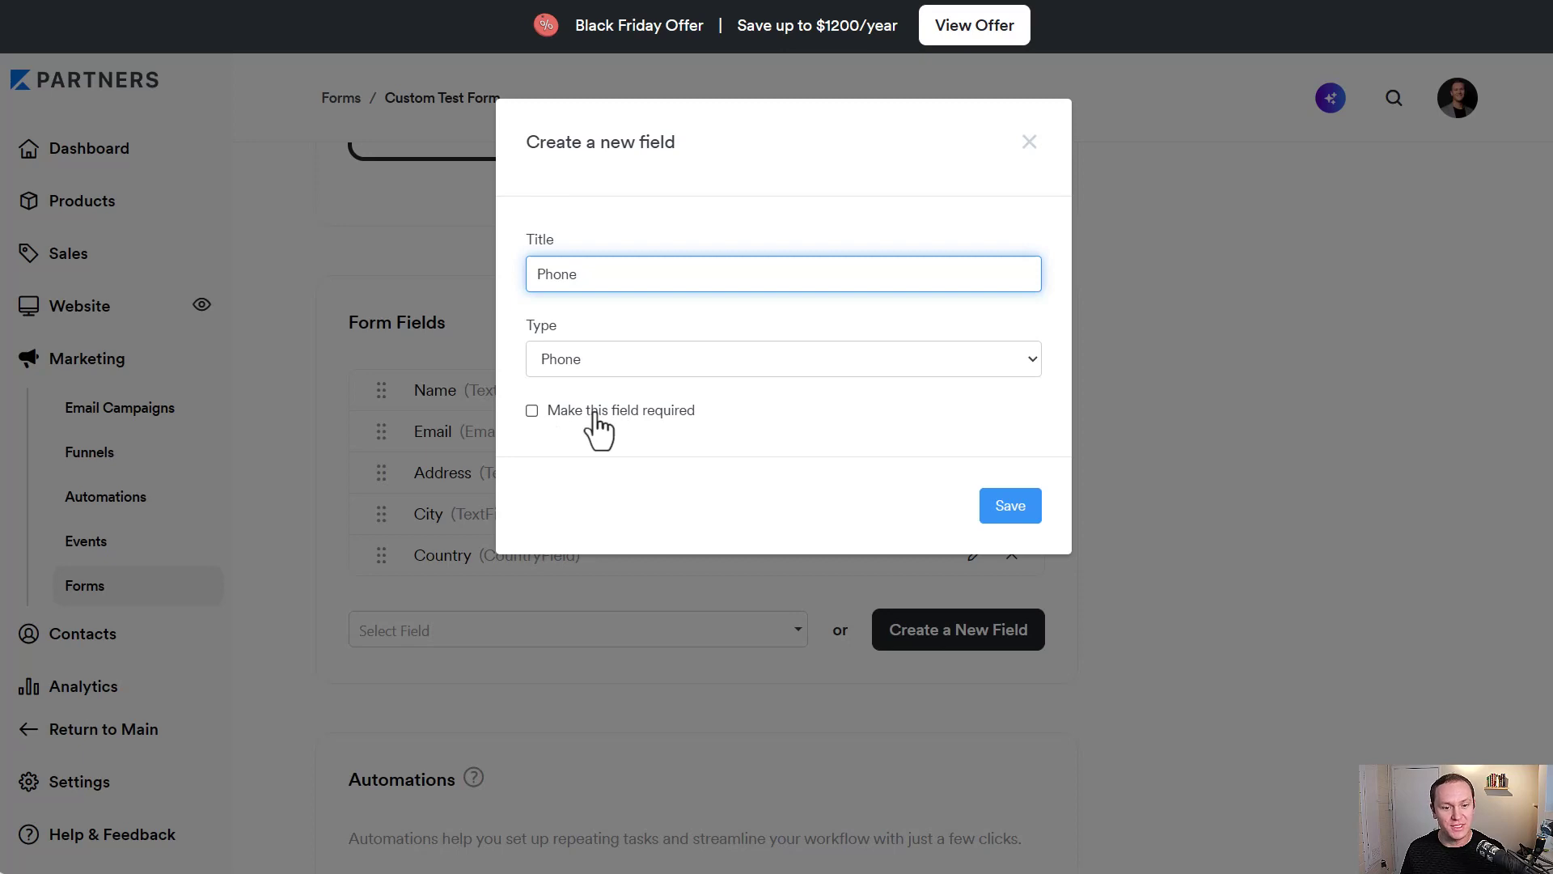
{"action": "left_click", "coordinate": [1010, 510]}
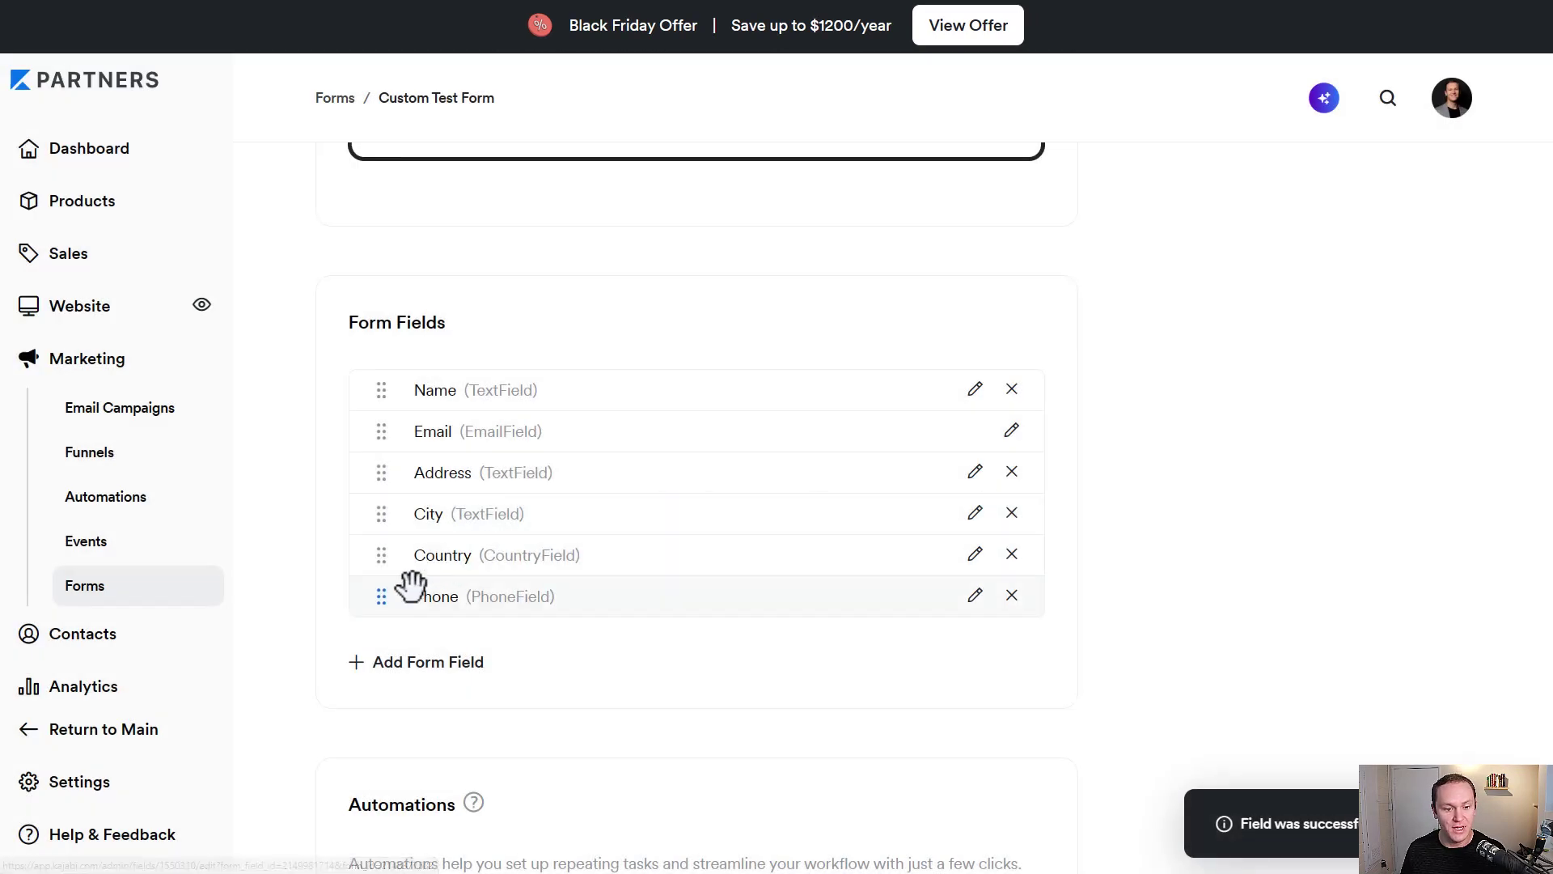
{"action": "left_click_drag", "start_coordinate": [376, 597], "coordinate": [373, 477]}
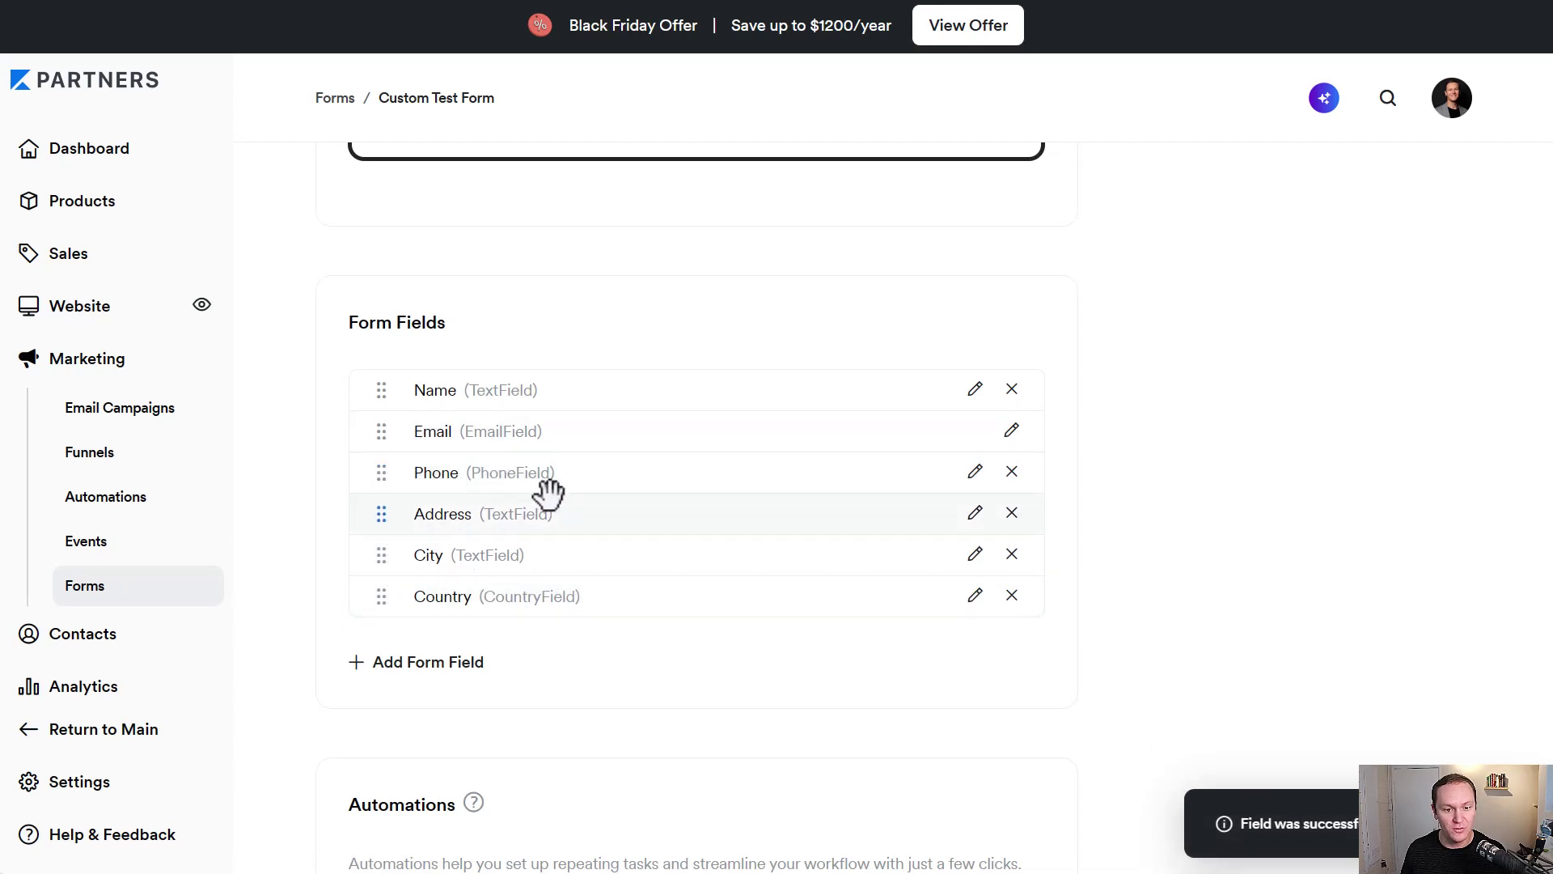
Create a Text Area field titled "What's your favorite color and why?" and save it
{"action": "left_click", "coordinate": [401, 673]}
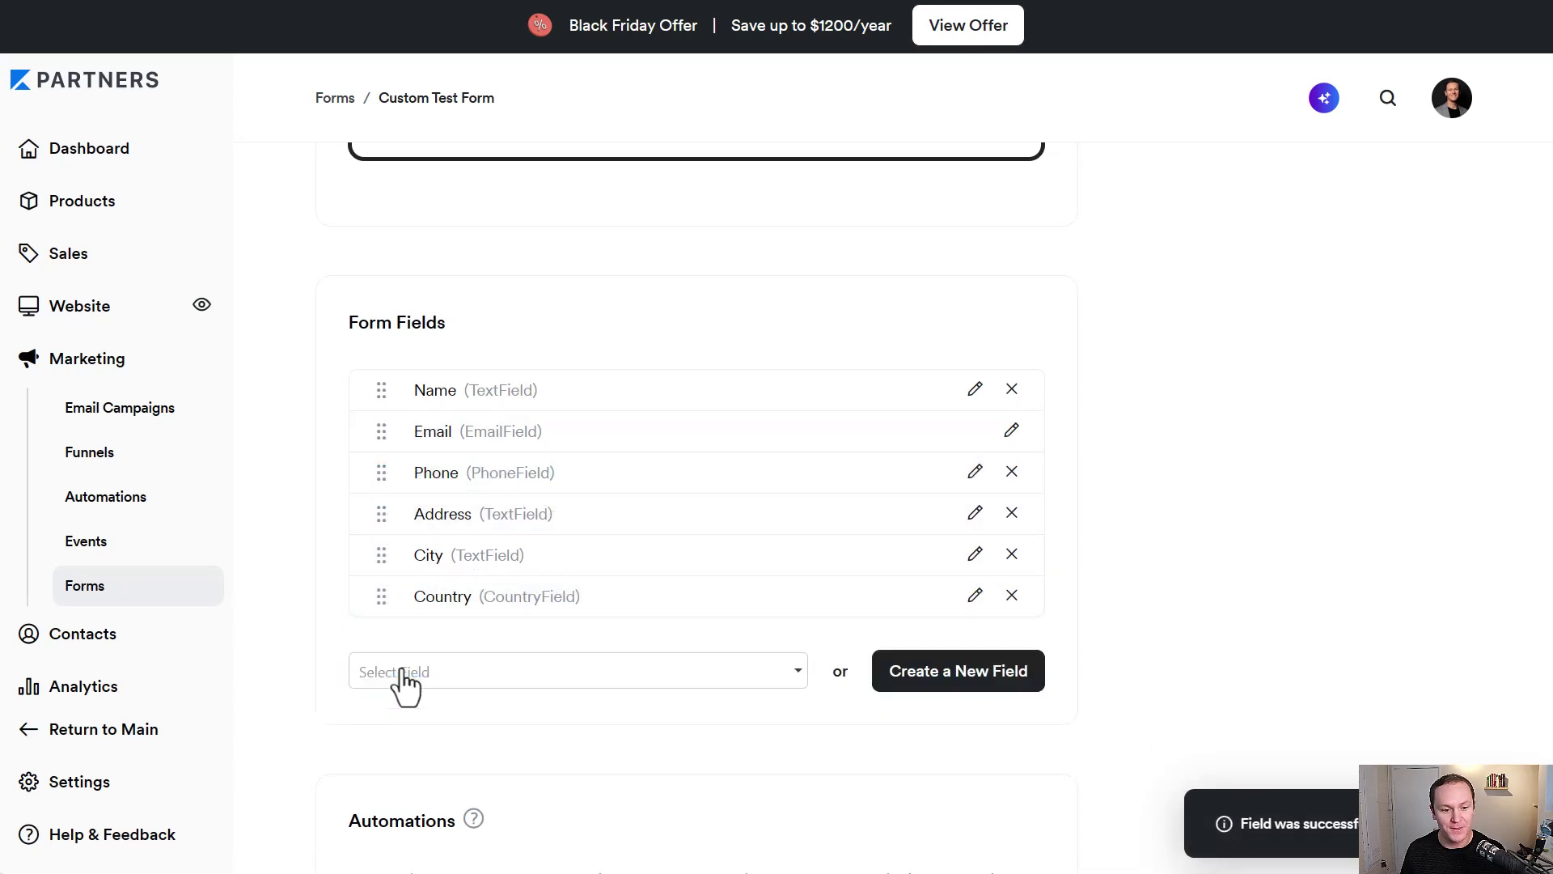
{"action": "left_click", "coordinate": [939, 687]}
{"action": "left_click", "coordinate": [746, 370]}
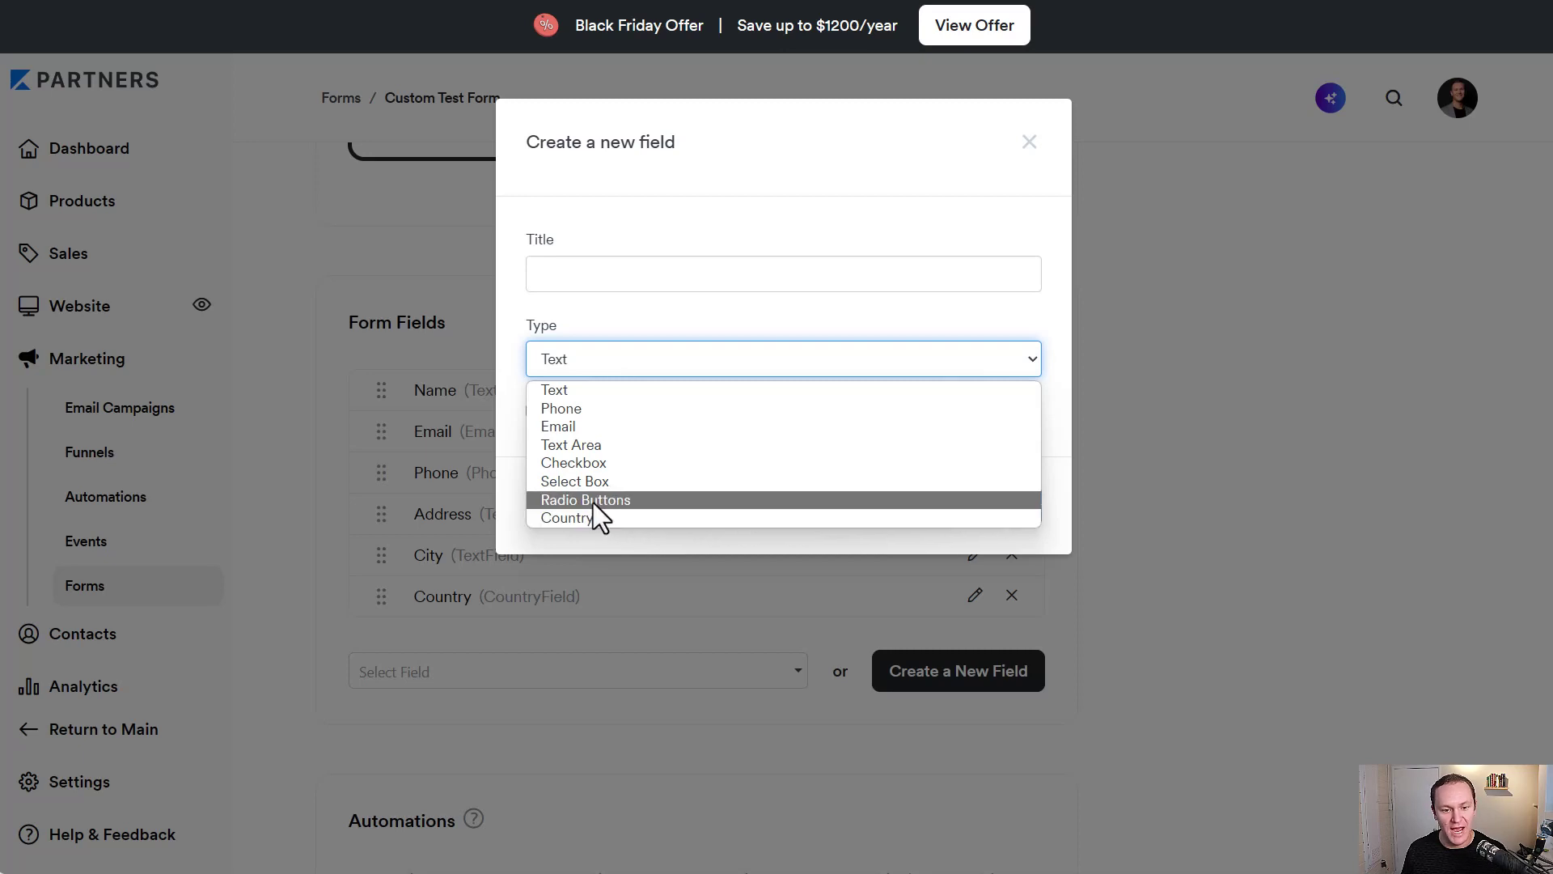
{"action": "left_click", "coordinate": [655, 445]}
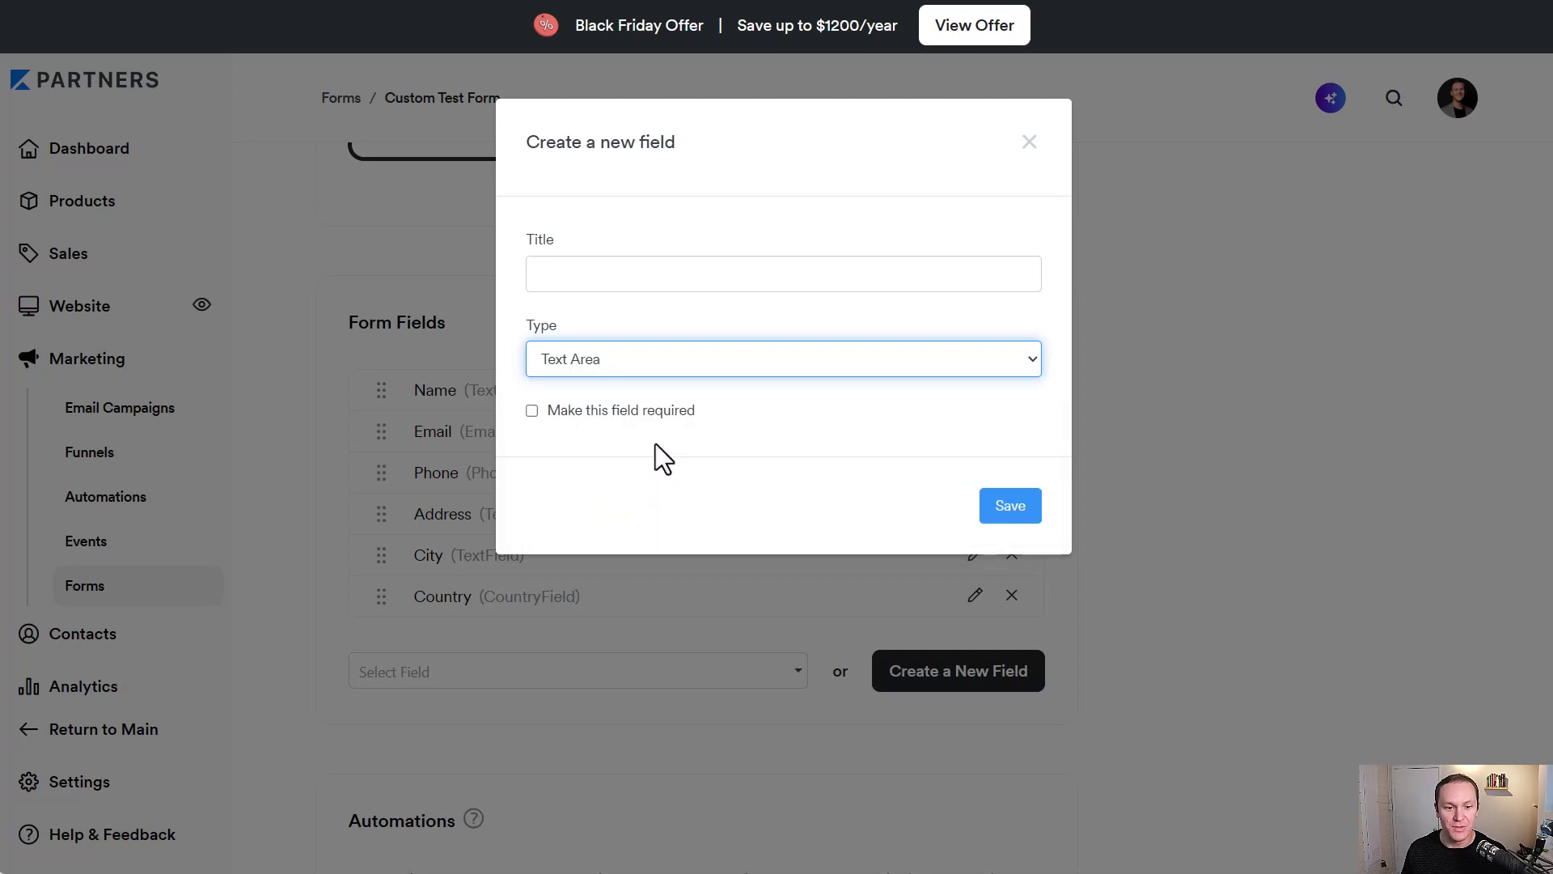
{"action": "left_click", "coordinate": [605, 280]}
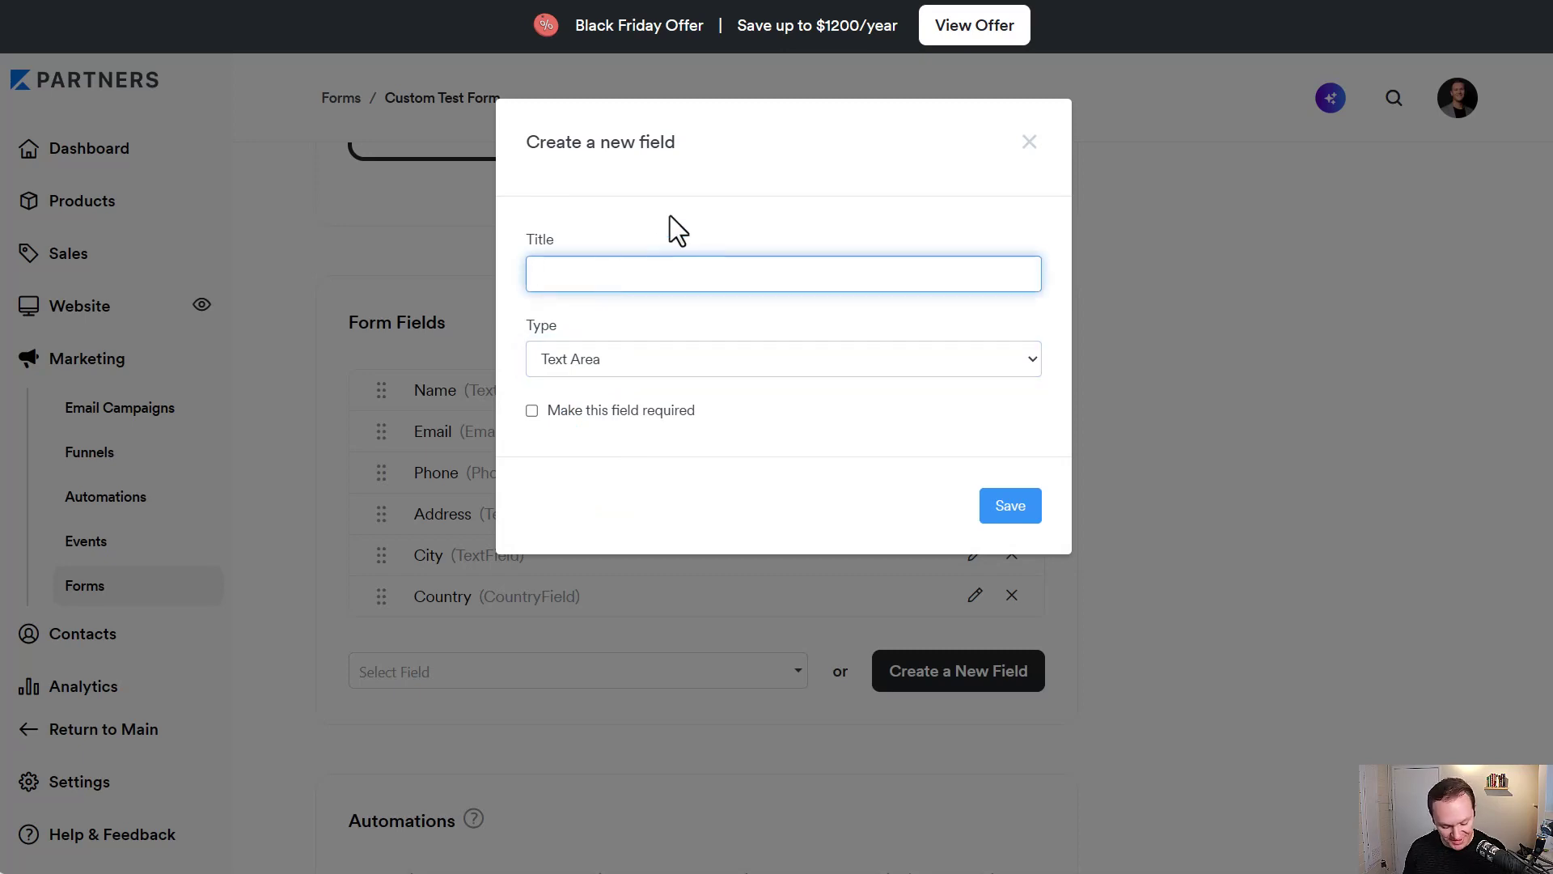
{"action": "type", "text": "What's your favorite color and why?"}
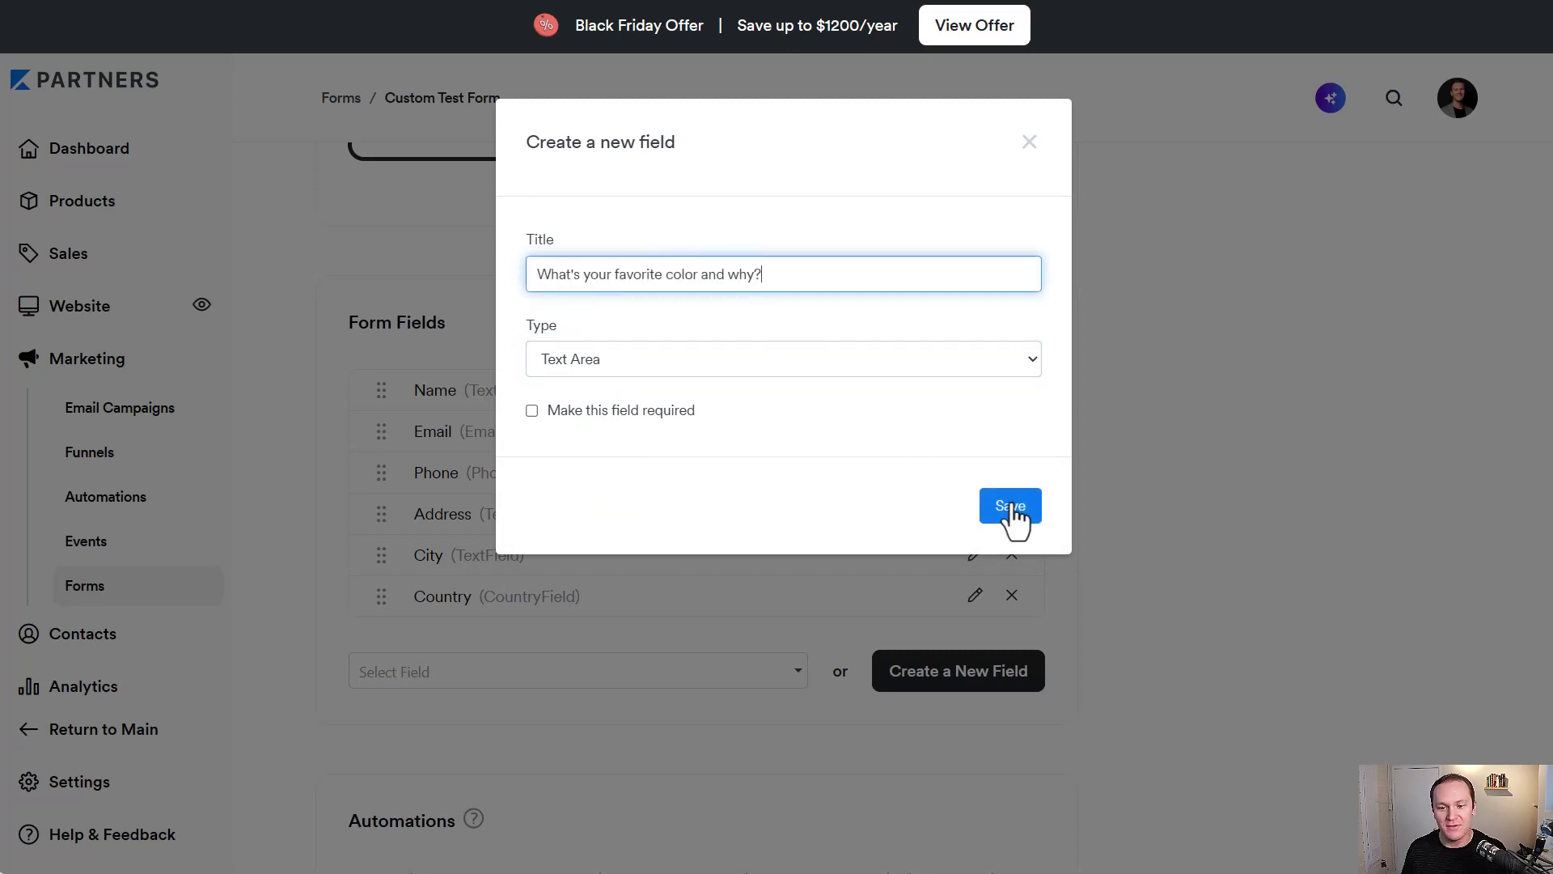
{"action": "left_click", "coordinate": [1010, 507]}
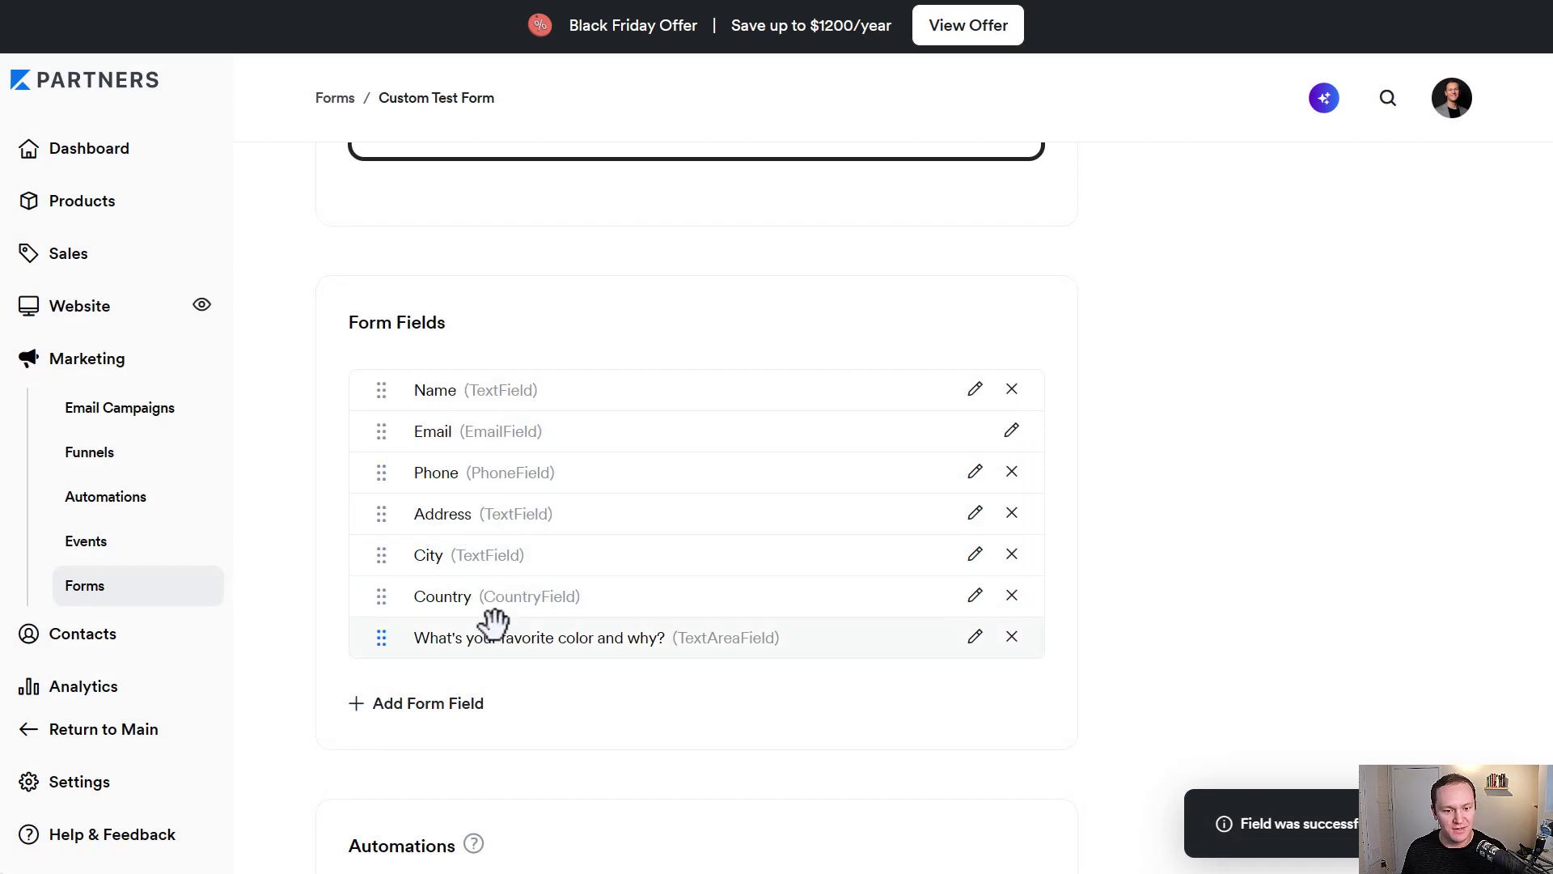
Create a Radio Buttons field "Click the best one for you" with choices Option 1 to Option 4
{"action": "left_click", "coordinate": [445, 706]}
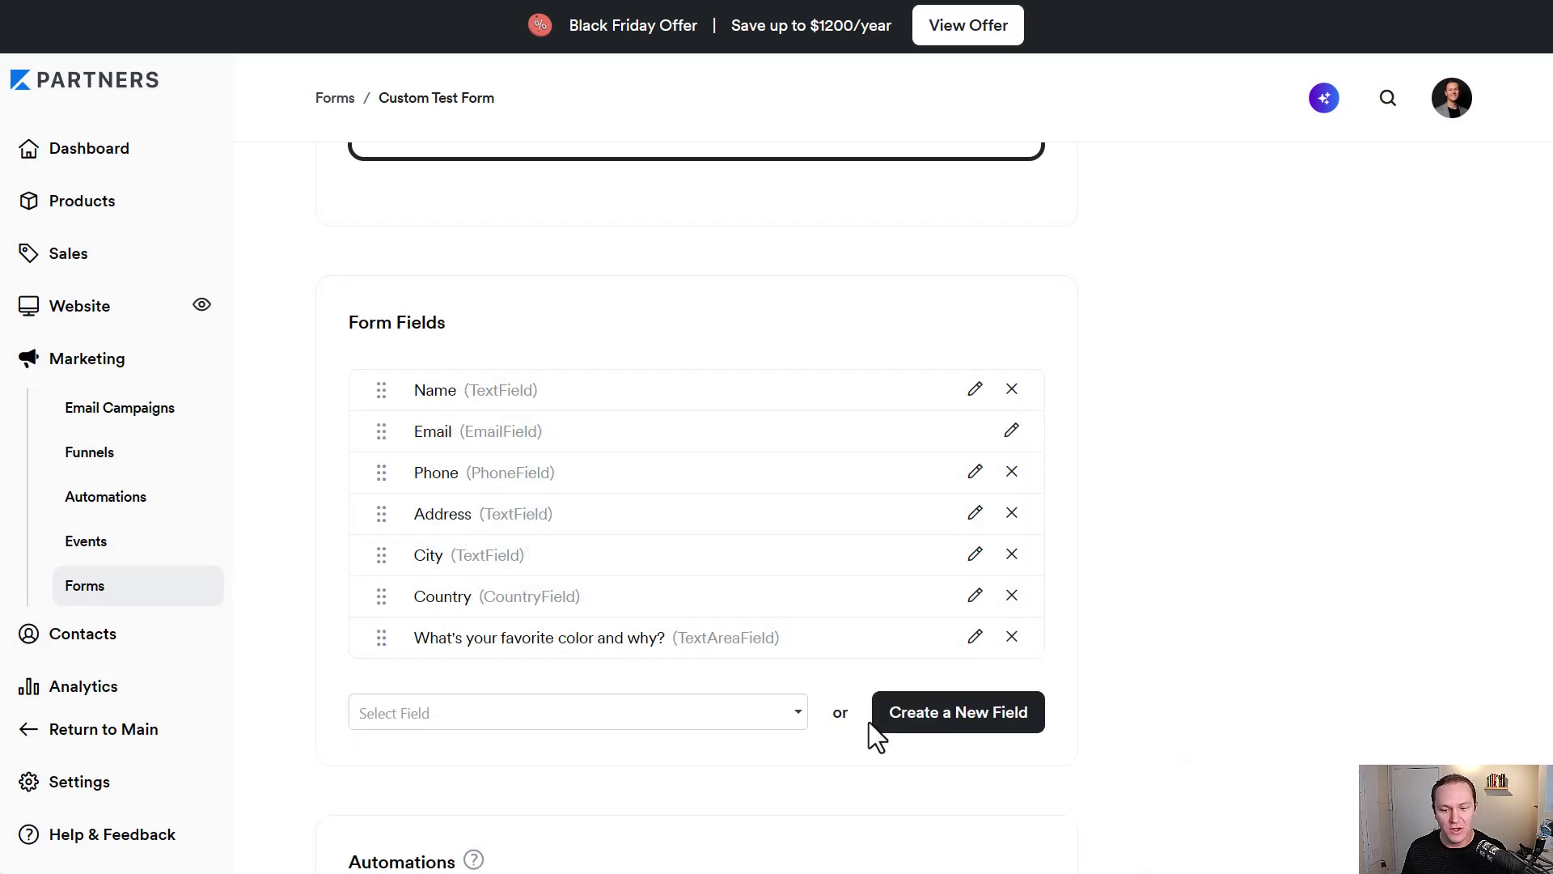
{"action": "left_click", "coordinate": [987, 720]}
{"action": "left_click", "coordinate": [770, 370]}
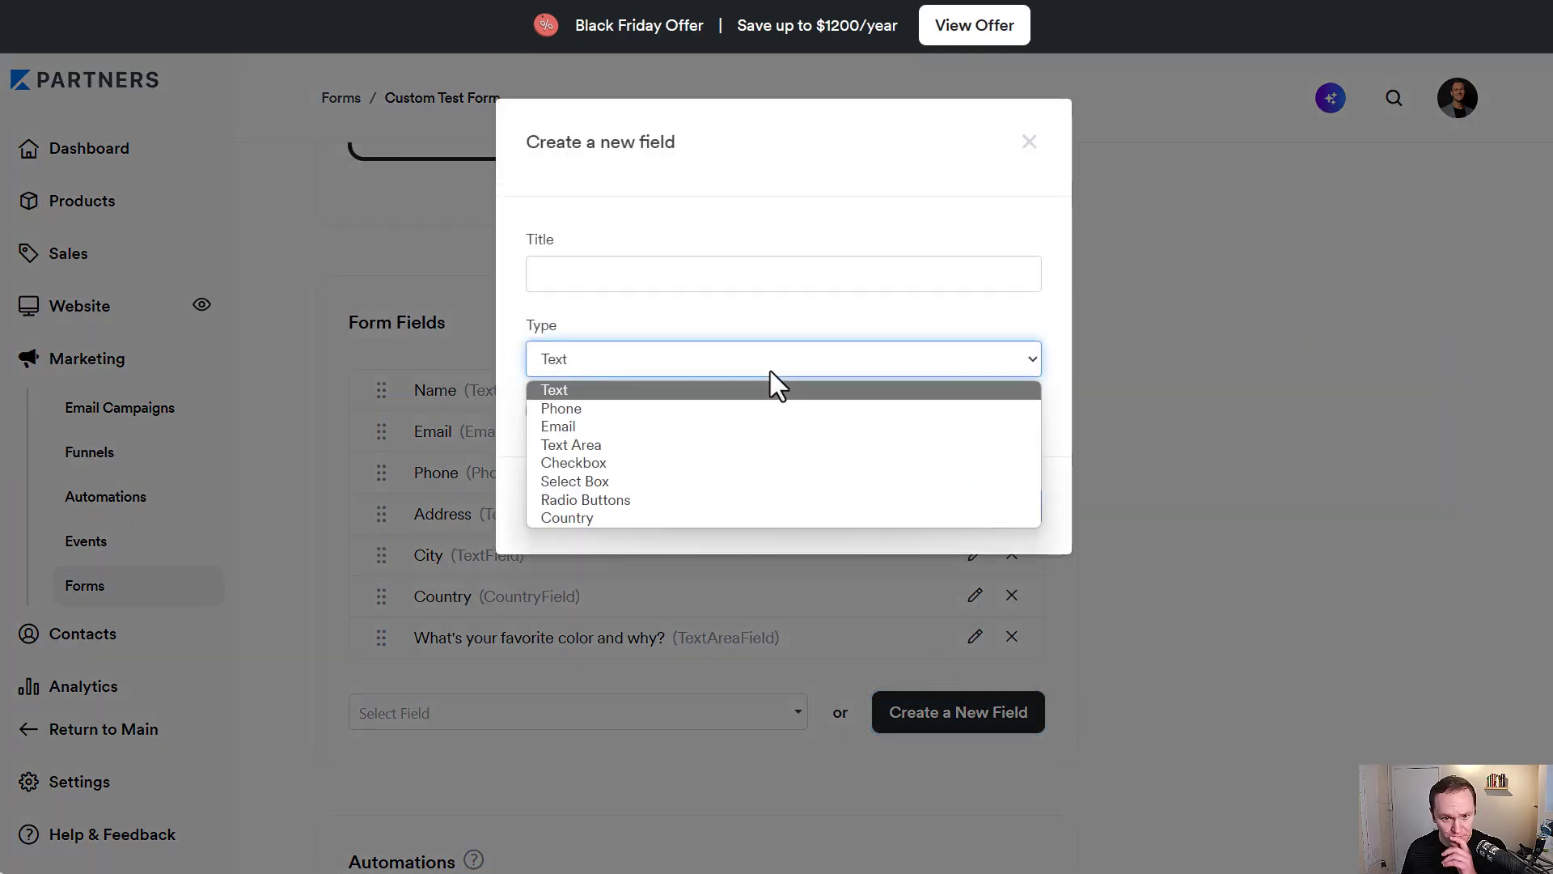
{"action": "left_click", "coordinate": [682, 499]}
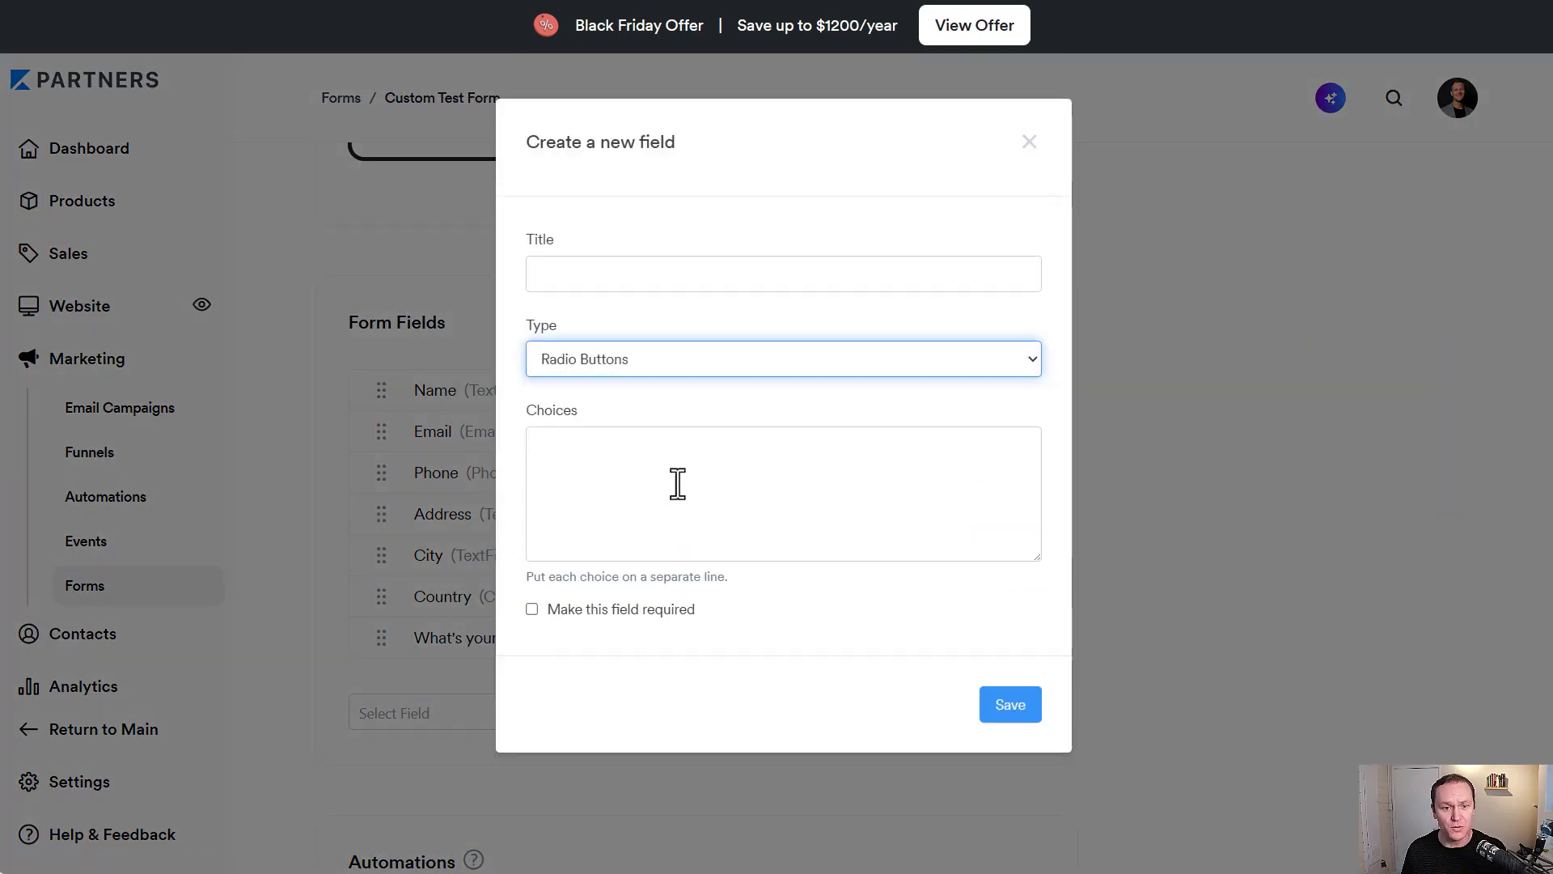
{"action": "left_click", "coordinate": [624, 284]}
{"action": "type", "text": "Click the best one for you"}
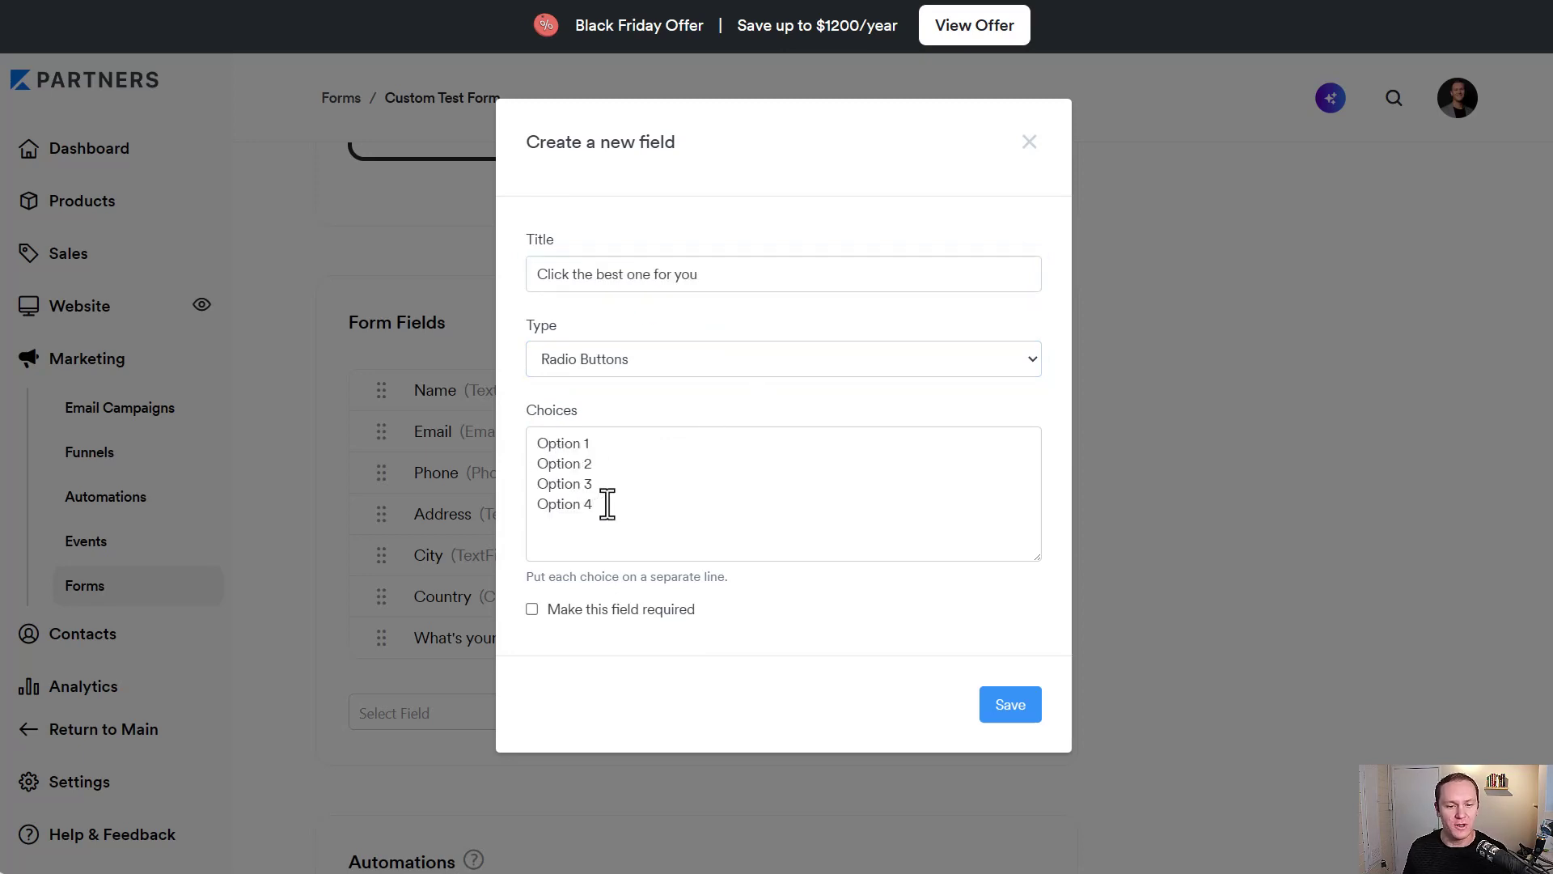
{"action": "left_click_drag", "start_coordinate": [607, 503], "coordinate": [547, 423]}
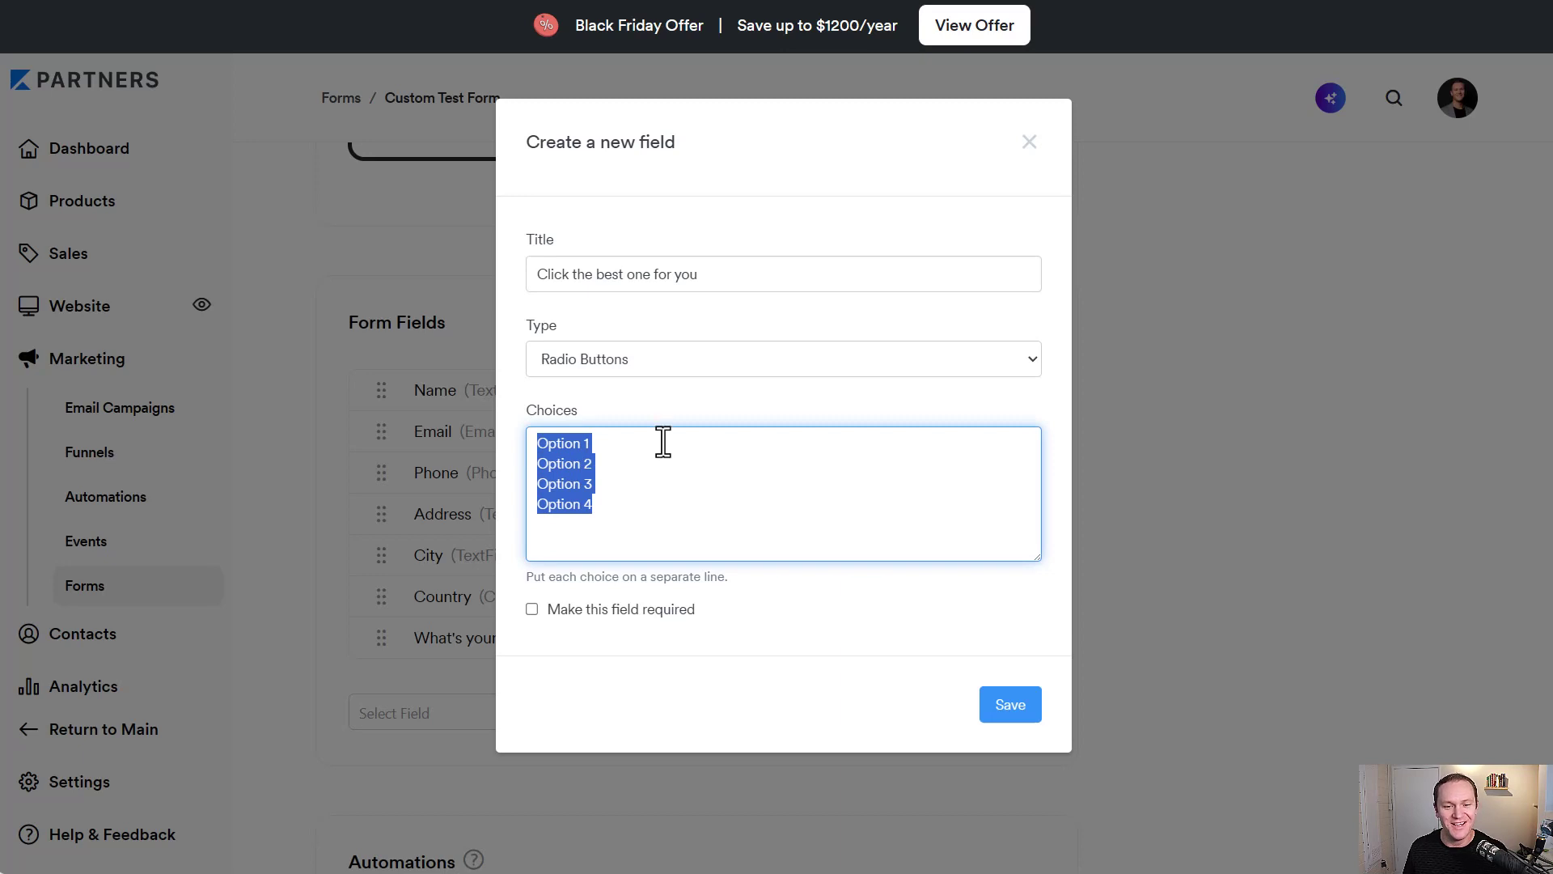
{"action": "left_click", "coordinate": [663, 398]}
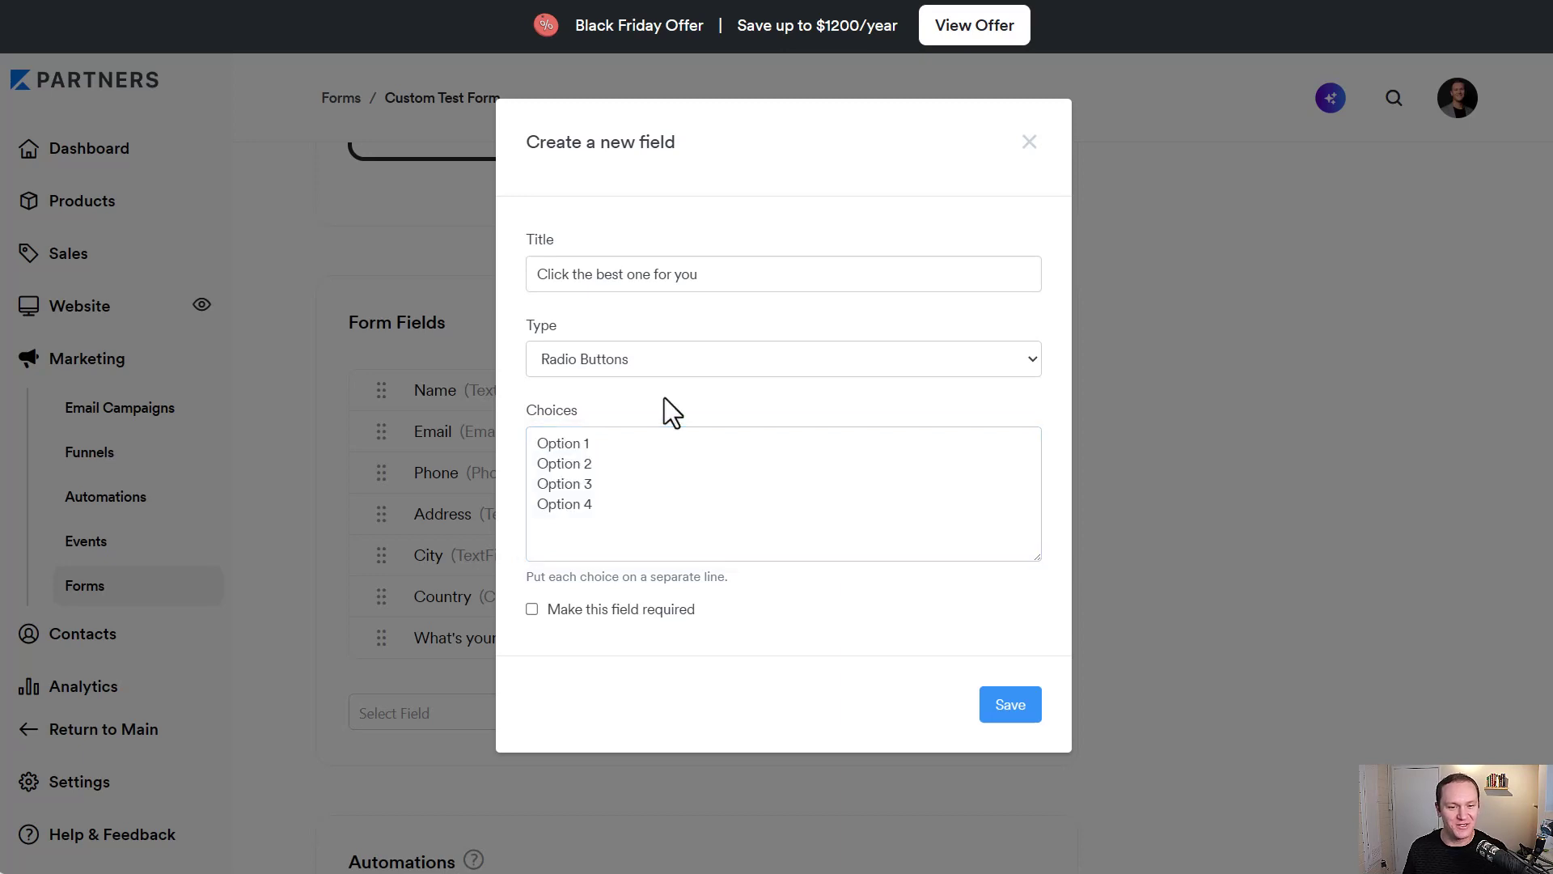
{"action": "left_click", "coordinate": [998, 707]}
{"action": "left_click", "coordinate": [428, 745]}
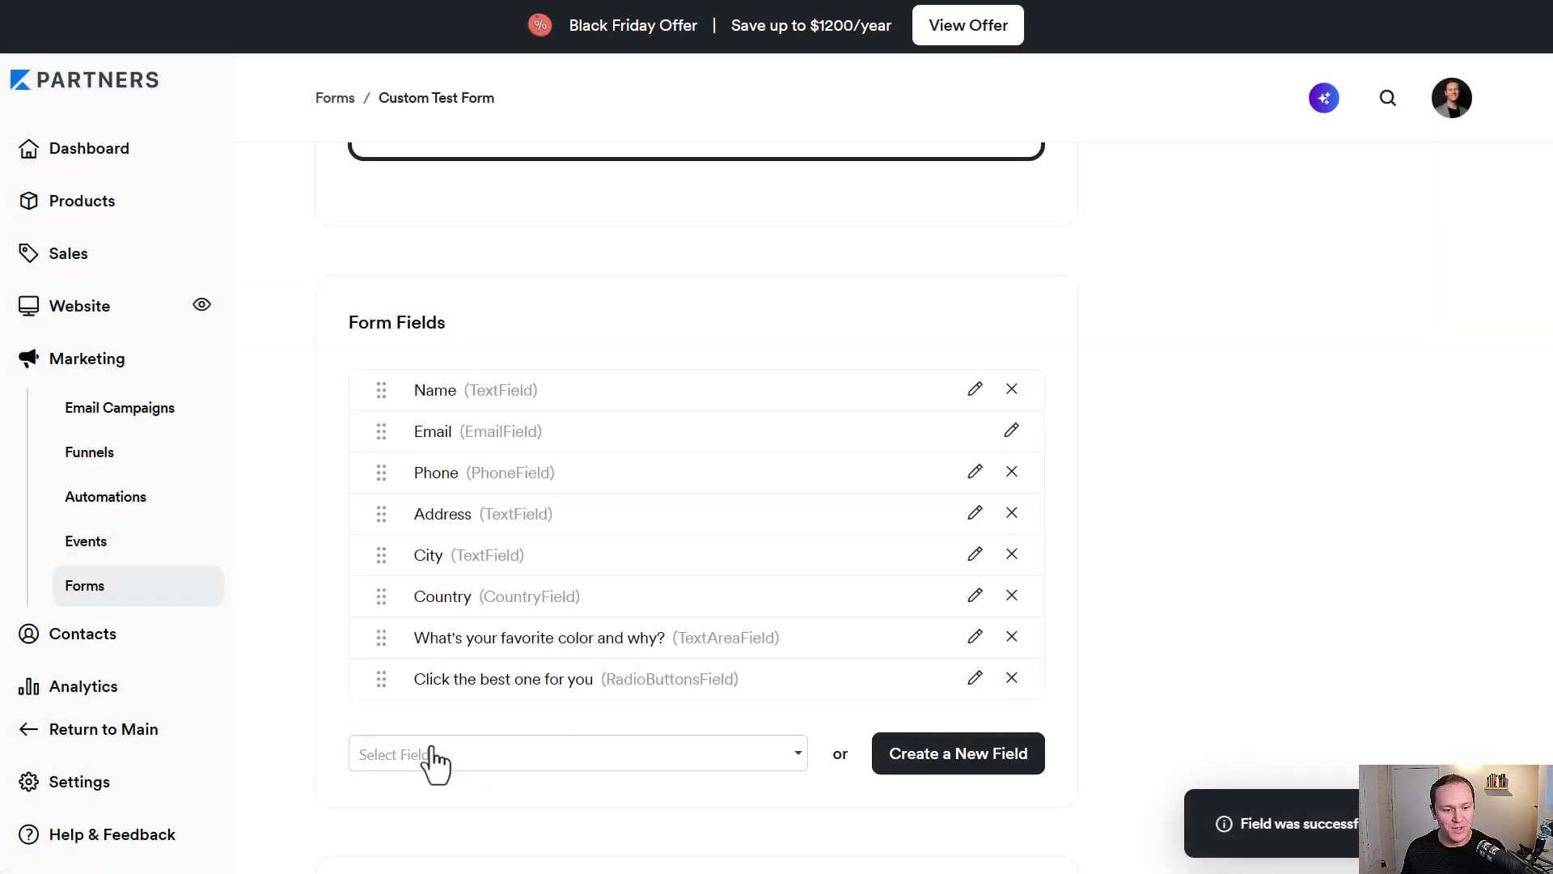
Create a Checkbox field titled Option 1 and save it
{"action": "left_click", "coordinate": [979, 767]}
{"action": "left_click", "coordinate": [680, 275]}
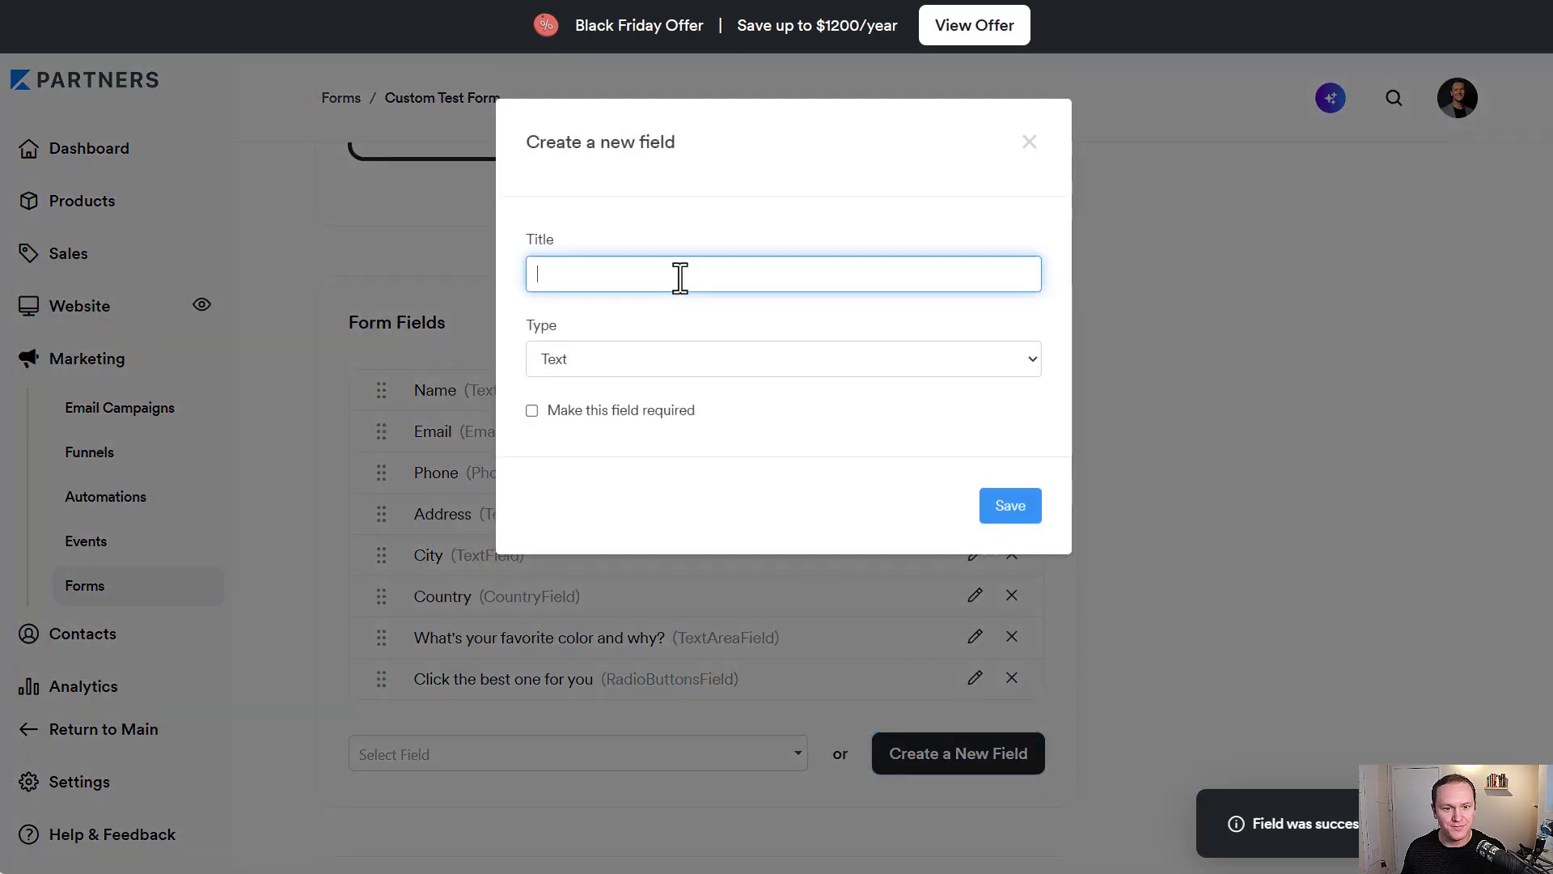
{"action": "left_click", "coordinate": [679, 360]}
{"action": "left_click", "coordinate": [676, 353]}
{"action": "left_click", "coordinate": [676, 356]}
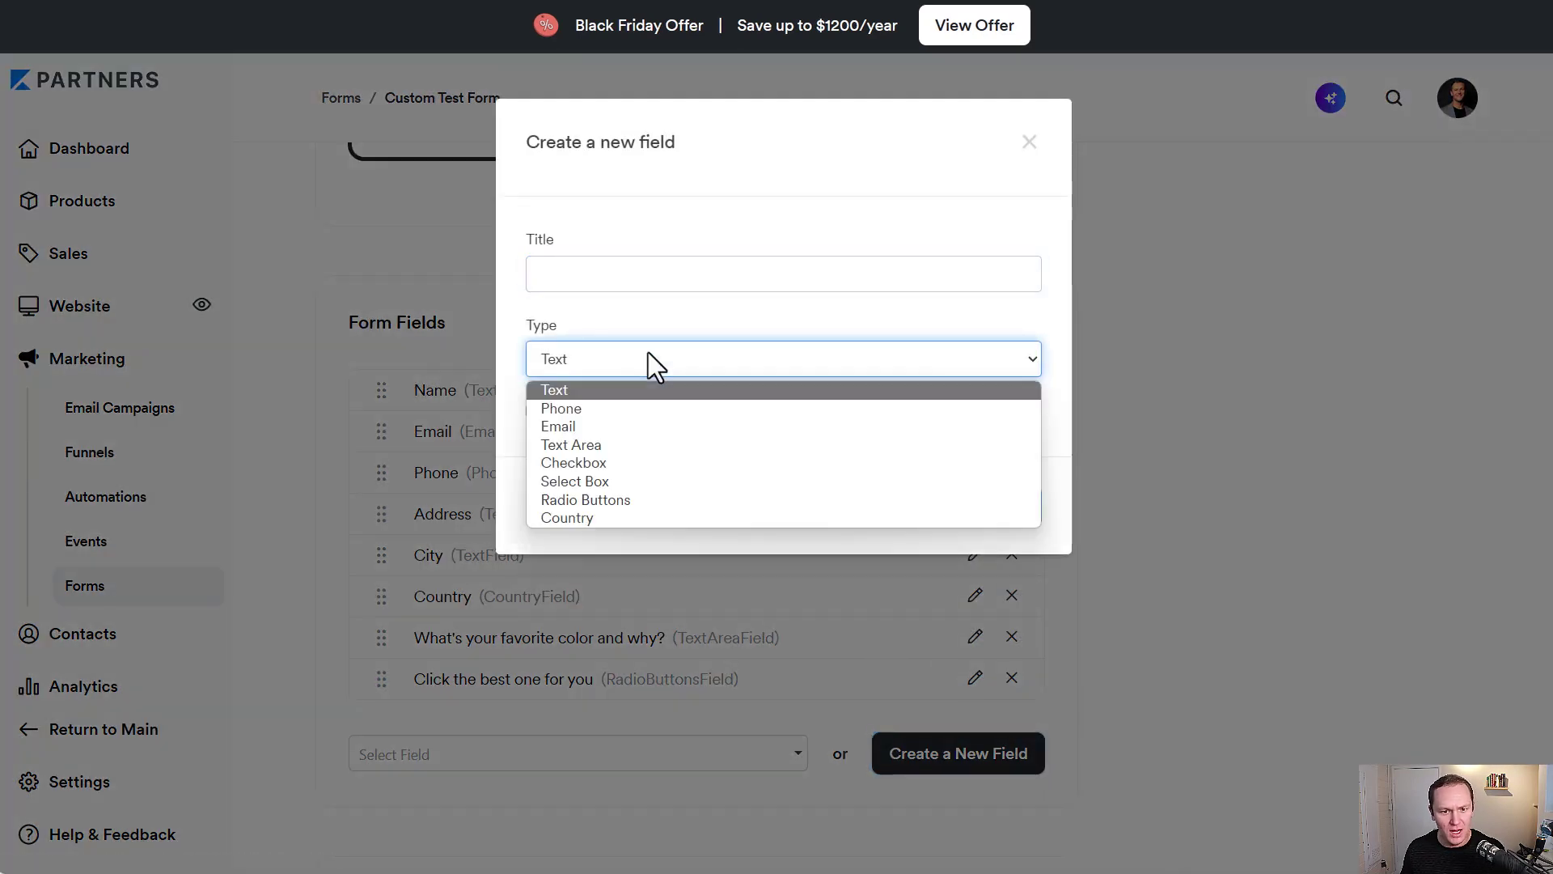
{"action": "left_click", "coordinate": [646, 461]}
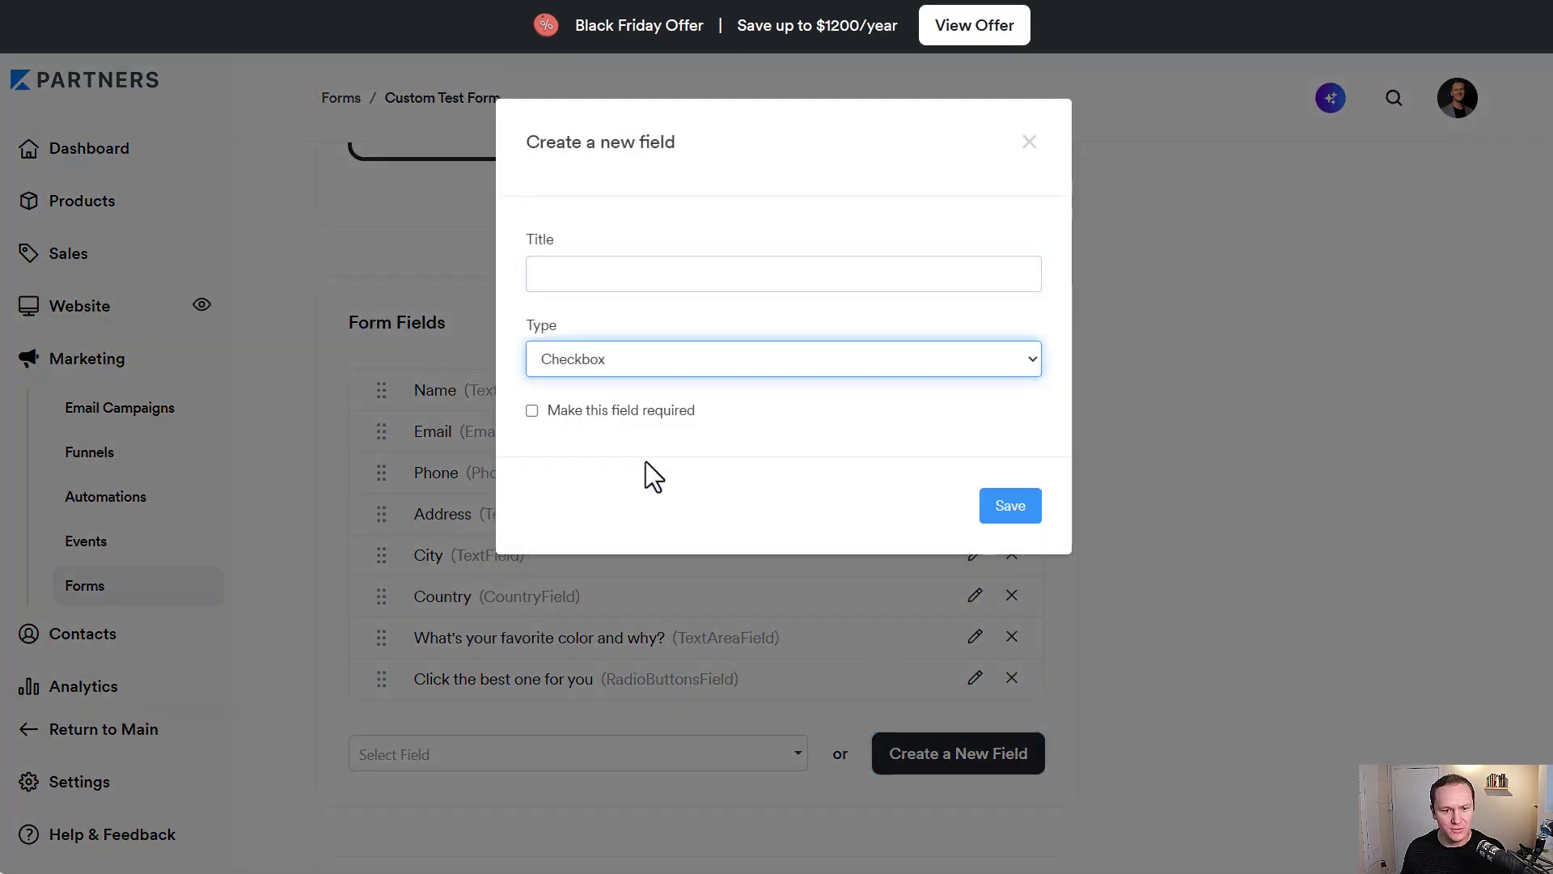
{"action": "left_click", "coordinate": [652, 256]}
{"action": "type", "text": "Option 1"}
{"action": "left_click", "coordinate": [657, 351]}
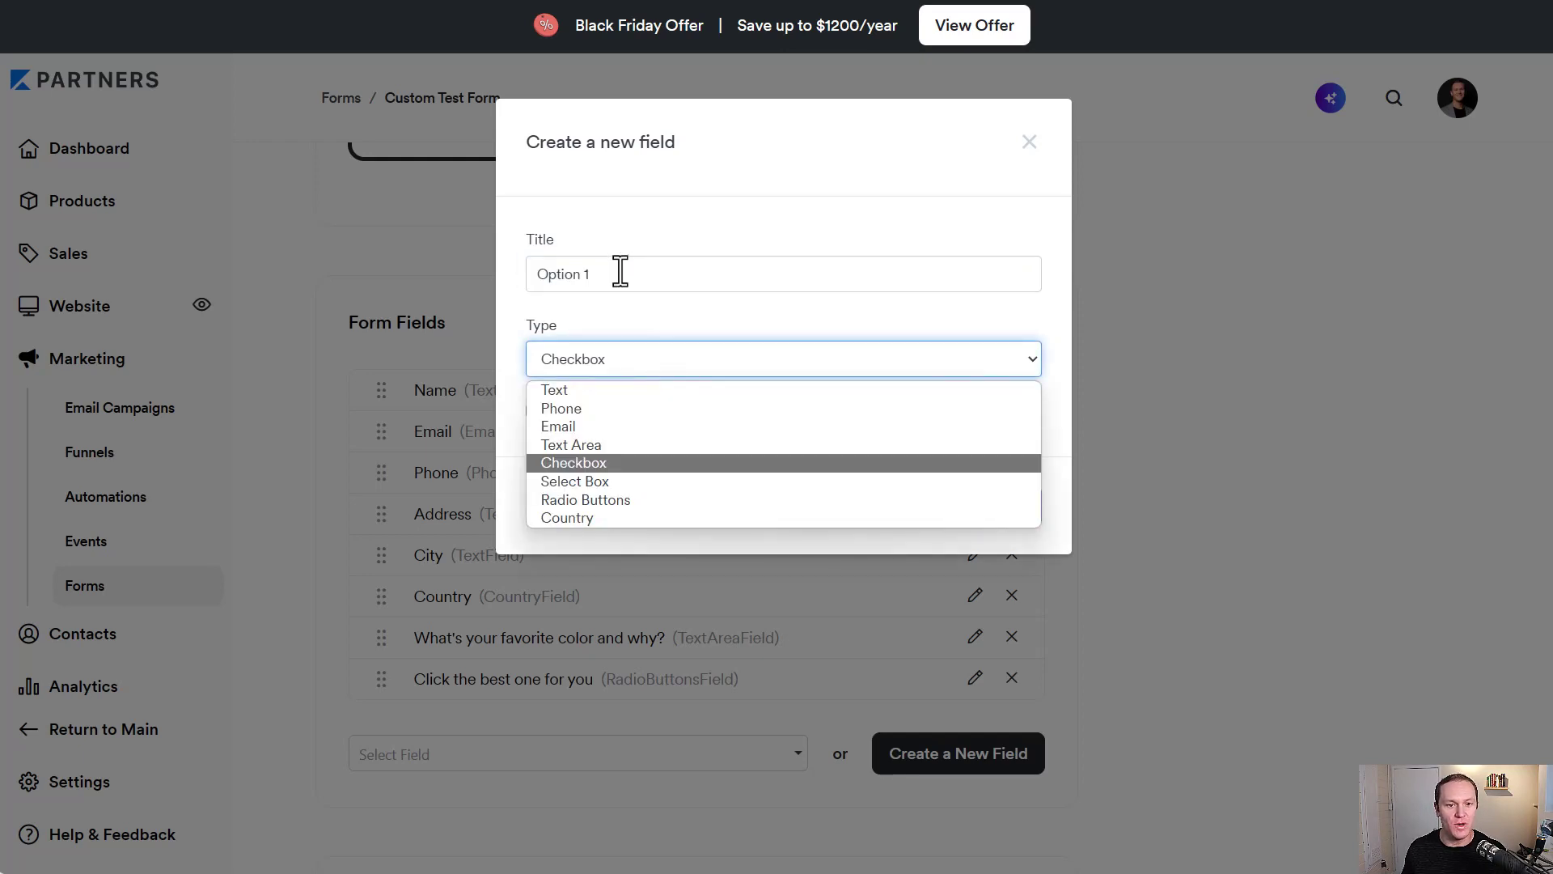
{"action": "left_click_drag", "start_coordinate": [617, 267], "coordinate": [456, 279]}
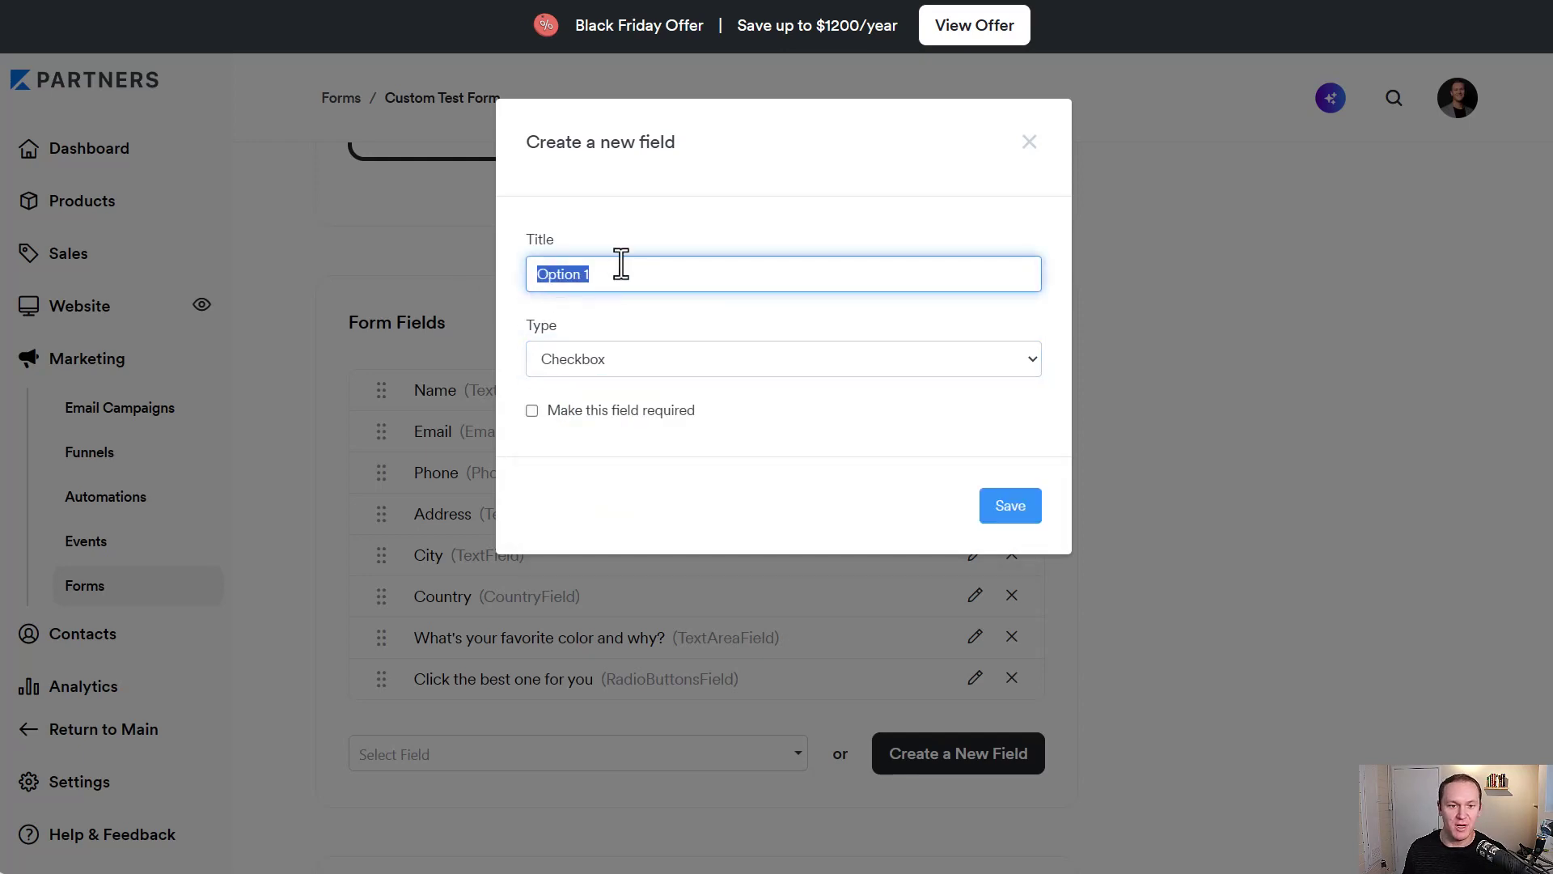
{"action": "left_click", "coordinate": [629, 241]}
{"action": "left_click", "coordinate": [1029, 516]}
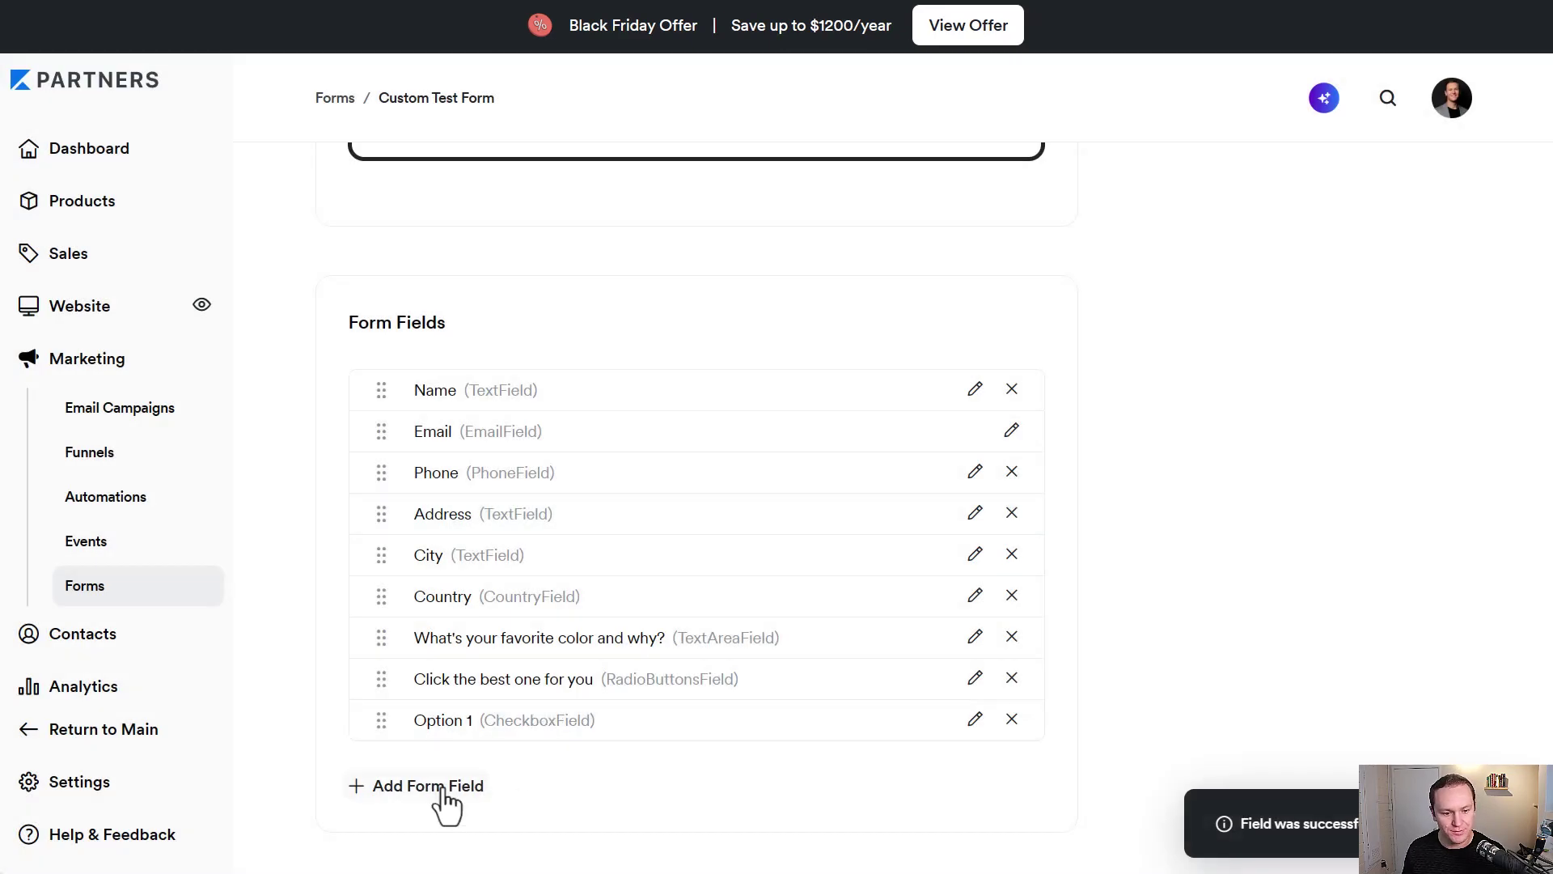
Create a second Checkbox field titled Option 2 and save it
{"action": "left_click", "coordinate": [444, 788]}
{"action": "left_click", "coordinate": [955, 796]}
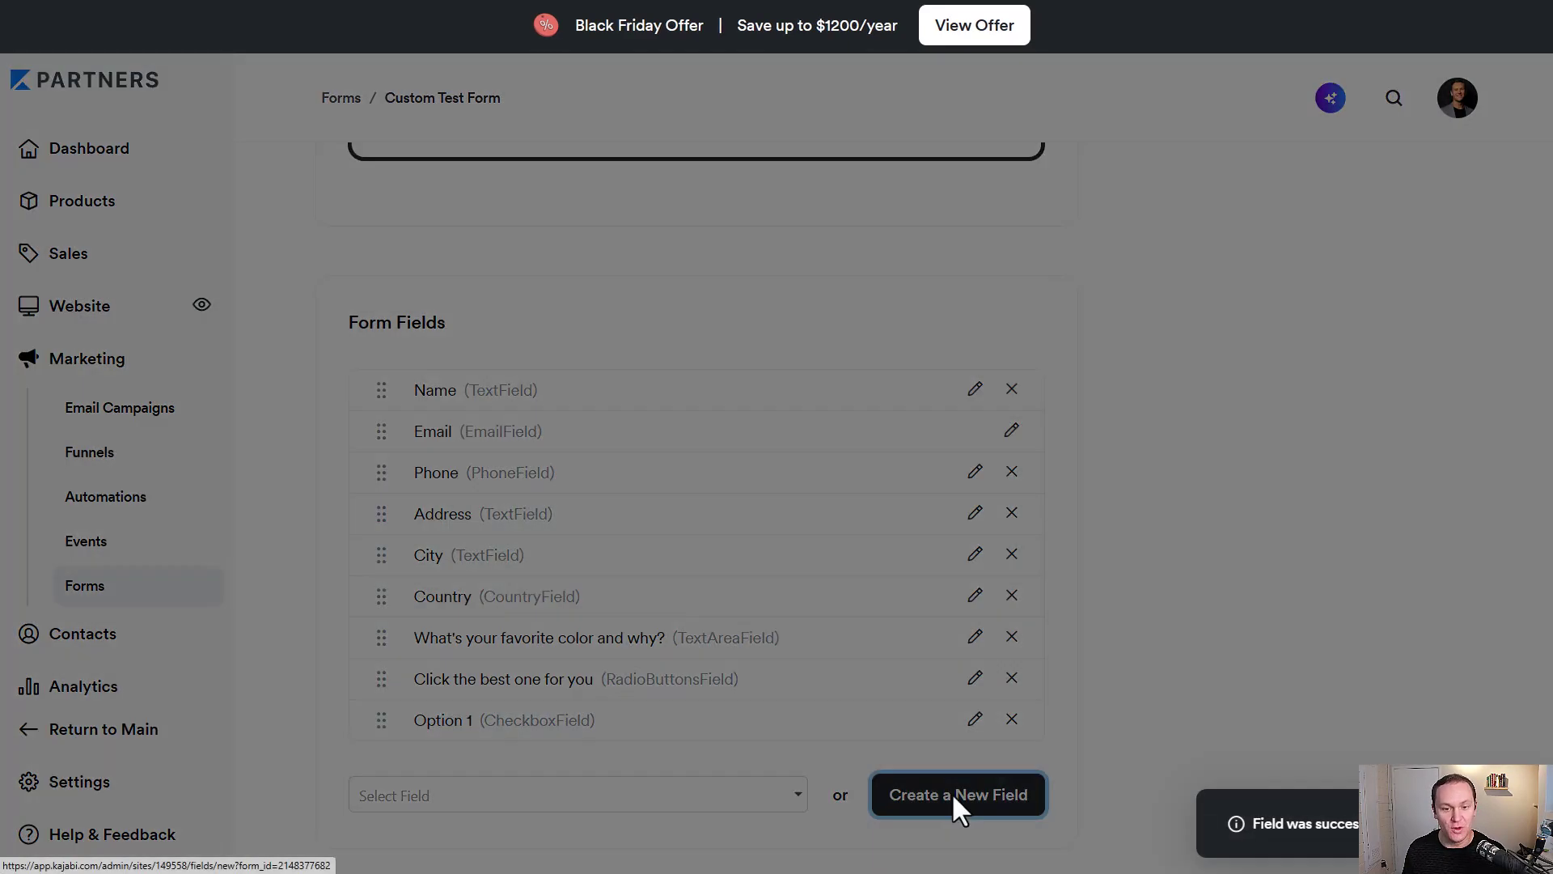
{"action": "left_click", "coordinate": [669, 272]}
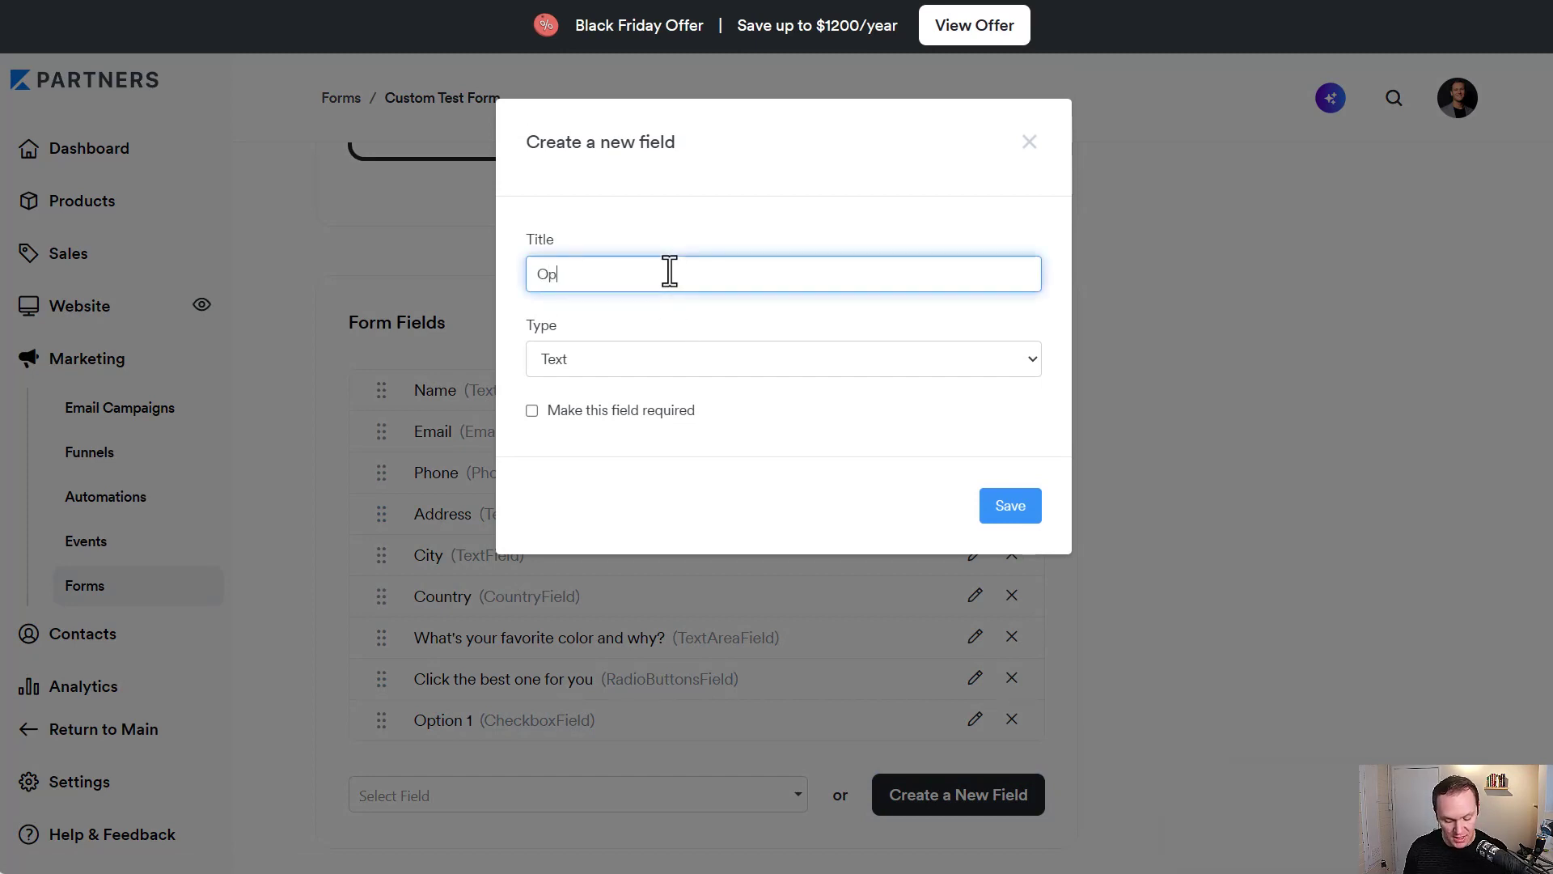
{"action": "left_click", "coordinate": [674, 359]}
{"action": "left_click", "coordinate": [673, 459]}
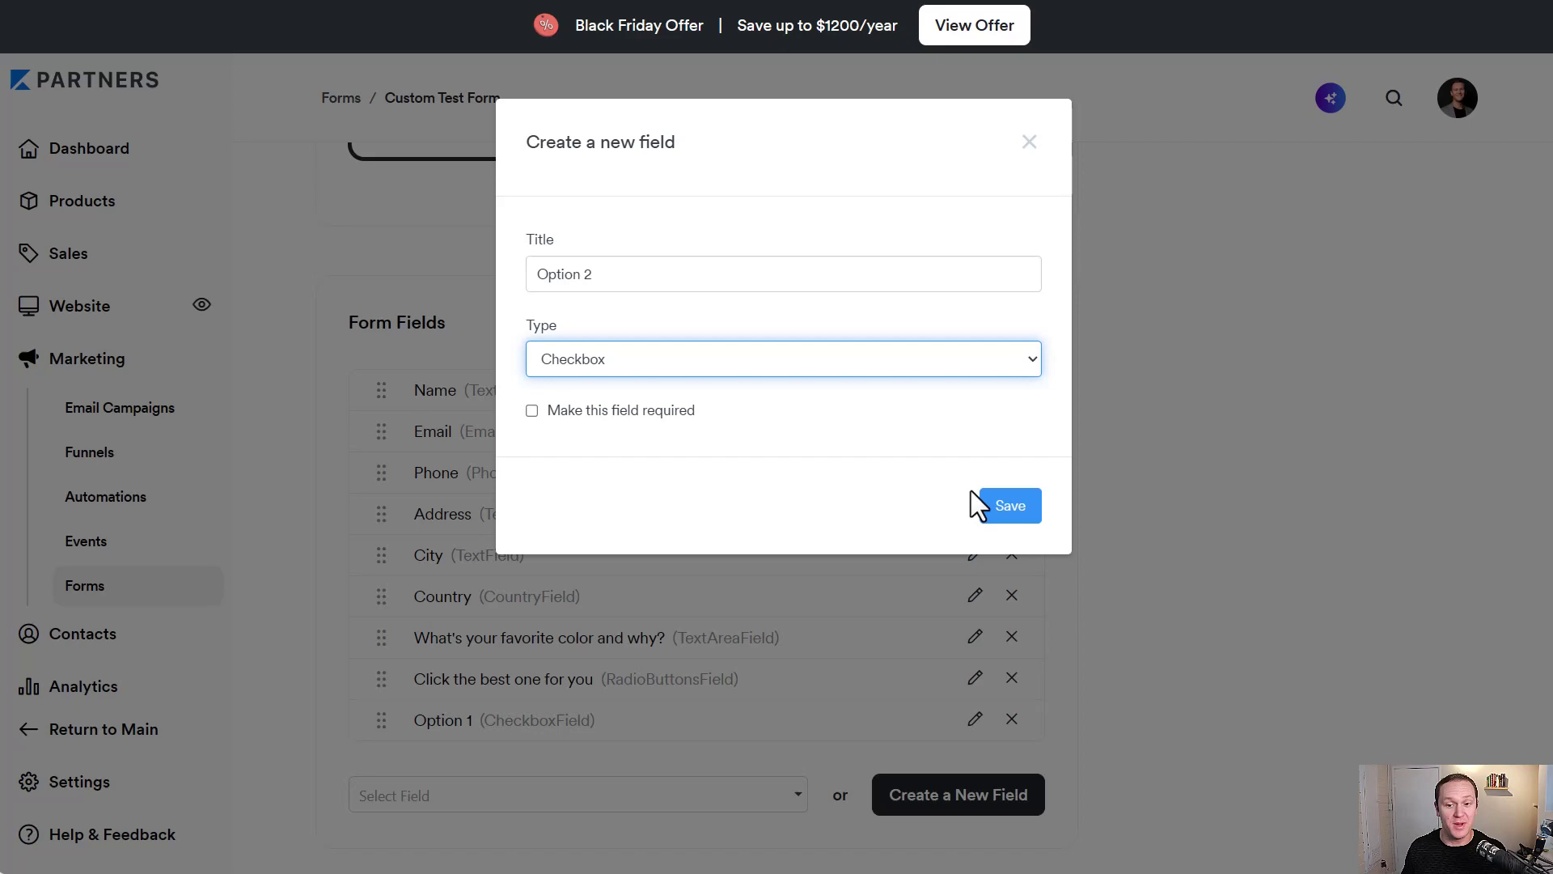
{"action": "left_click", "coordinate": [998, 510]}
Save the Custom Test Form with all ten fields
{"action": "scroll", "coordinate": [1137, 440], "scroll_direction": "down", "scroll_amount": 2}
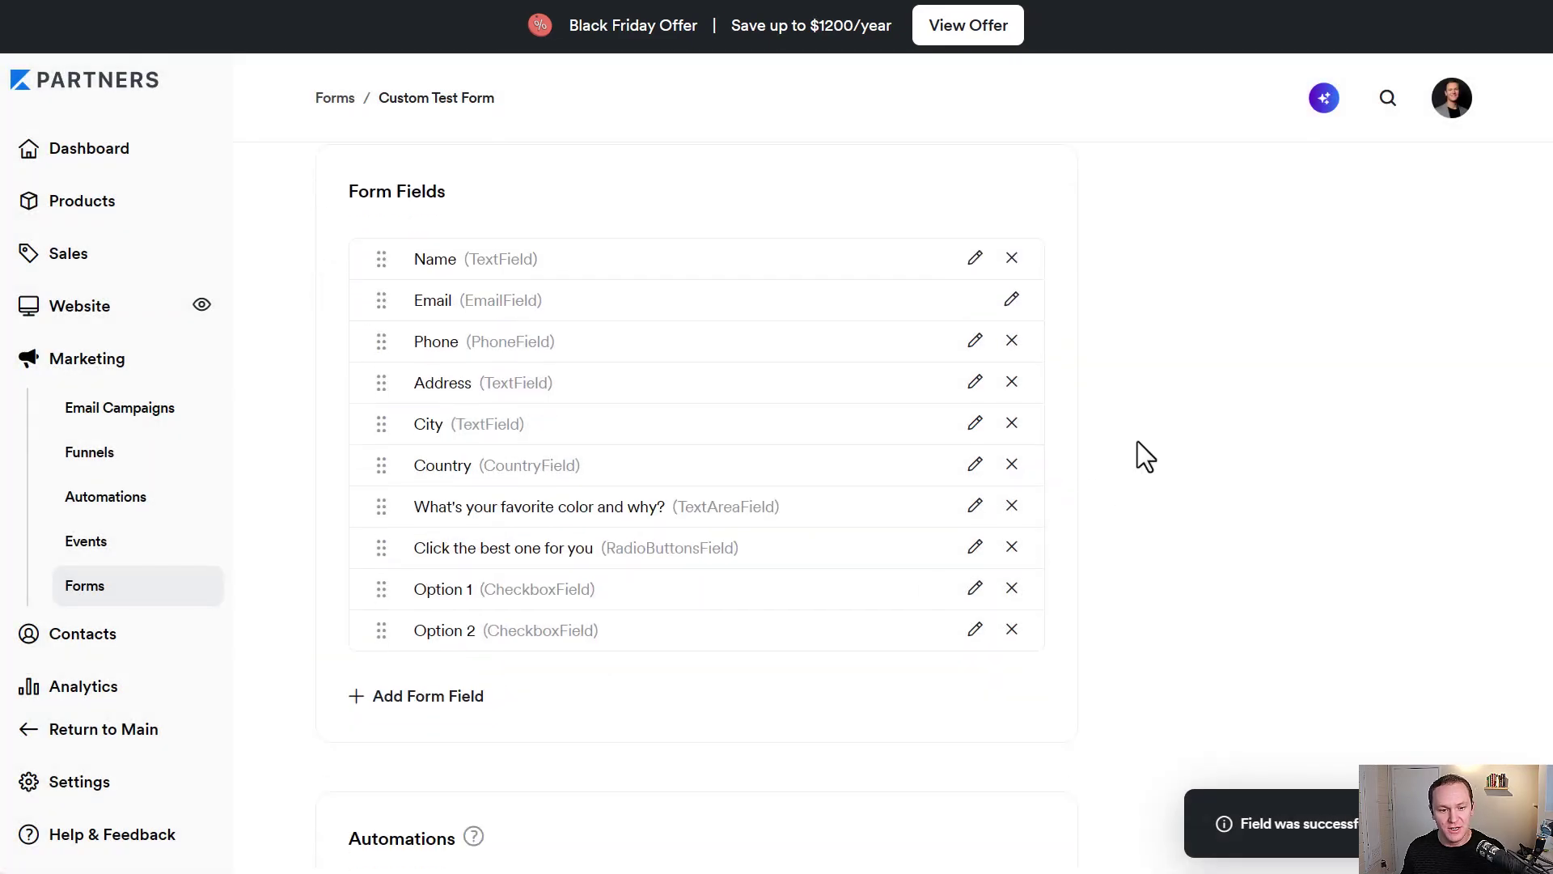
{"action": "scroll", "coordinate": [655, 512], "scroll_direction": "up", "scroll_amount": 8}
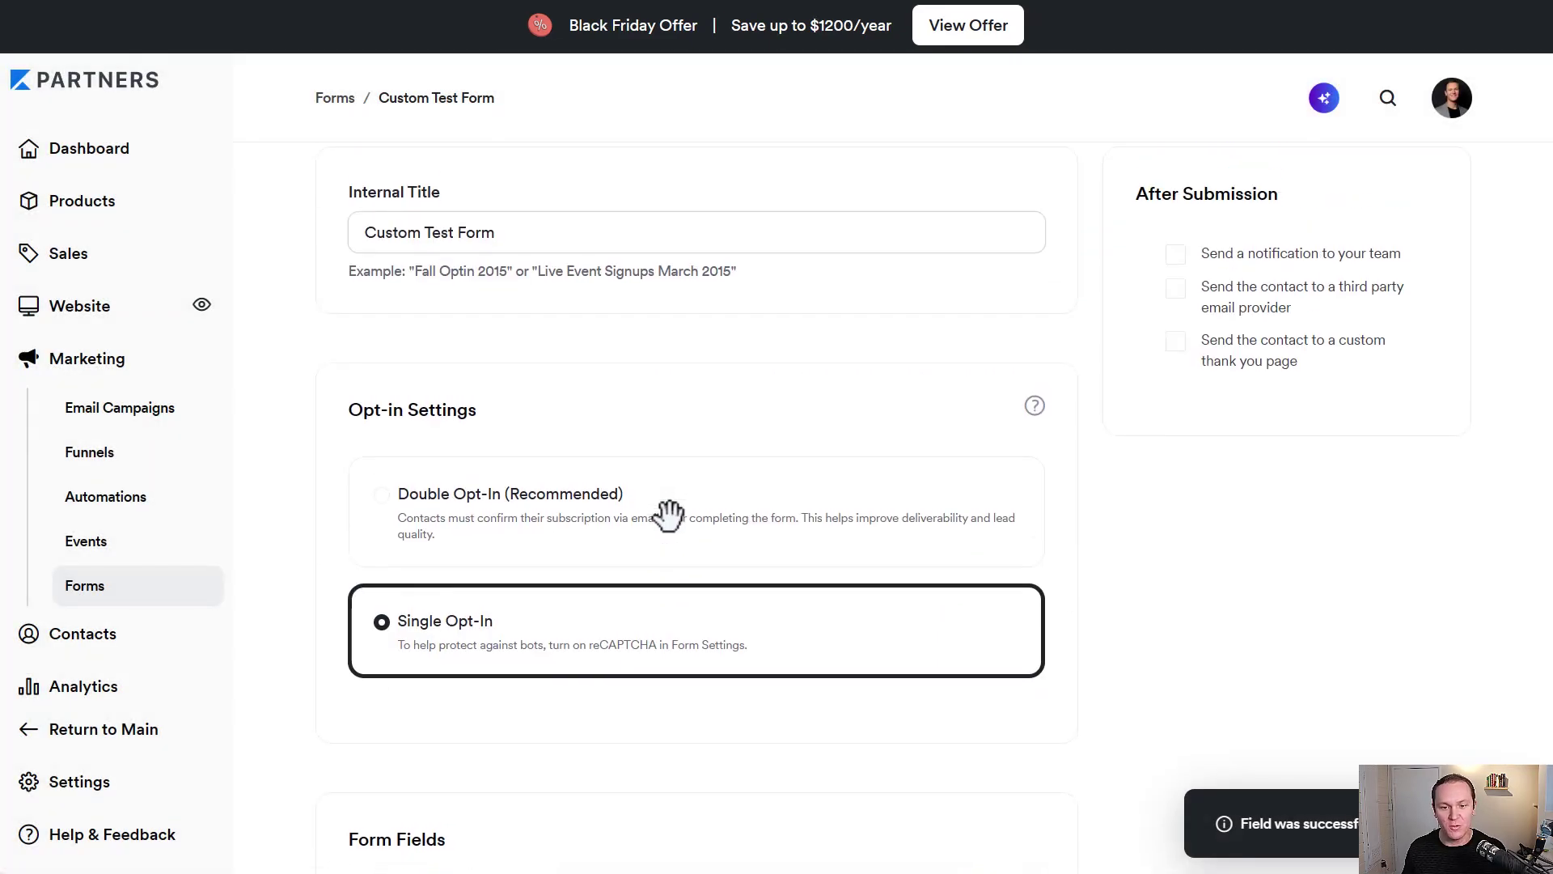
{"action": "scroll", "coordinate": [1060, 560], "scroll_direction": "up", "scroll_amount": 3}
{"action": "left_click", "coordinate": [1419, 207]}
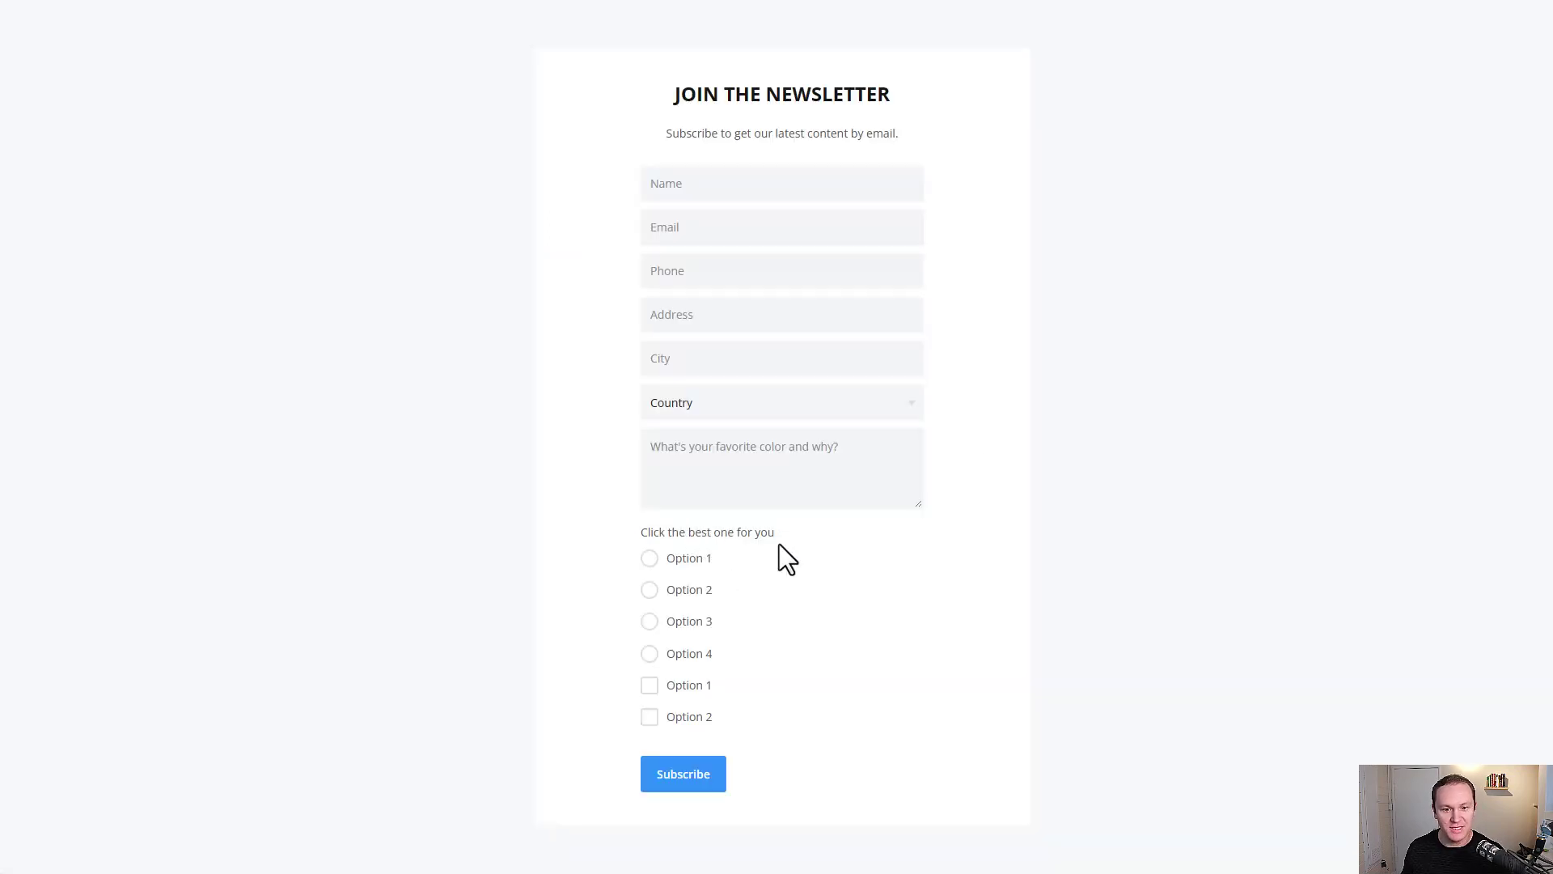
In the preview, tick the Option 1 checkbox and select radio choice Option 1
{"action": "left_click_drag", "start_coordinate": [779, 543], "coordinate": [686, 685]}
{"action": "left_click", "coordinate": [593, 696]}
{"action": "left_click", "coordinate": [745, 716]}
{"action": "left_click_drag", "start_coordinate": [783, 541], "coordinate": [638, 532]}
{"action": "left_click", "coordinate": [637, 532]}
{"action": "left_click", "coordinate": [650, 688]}
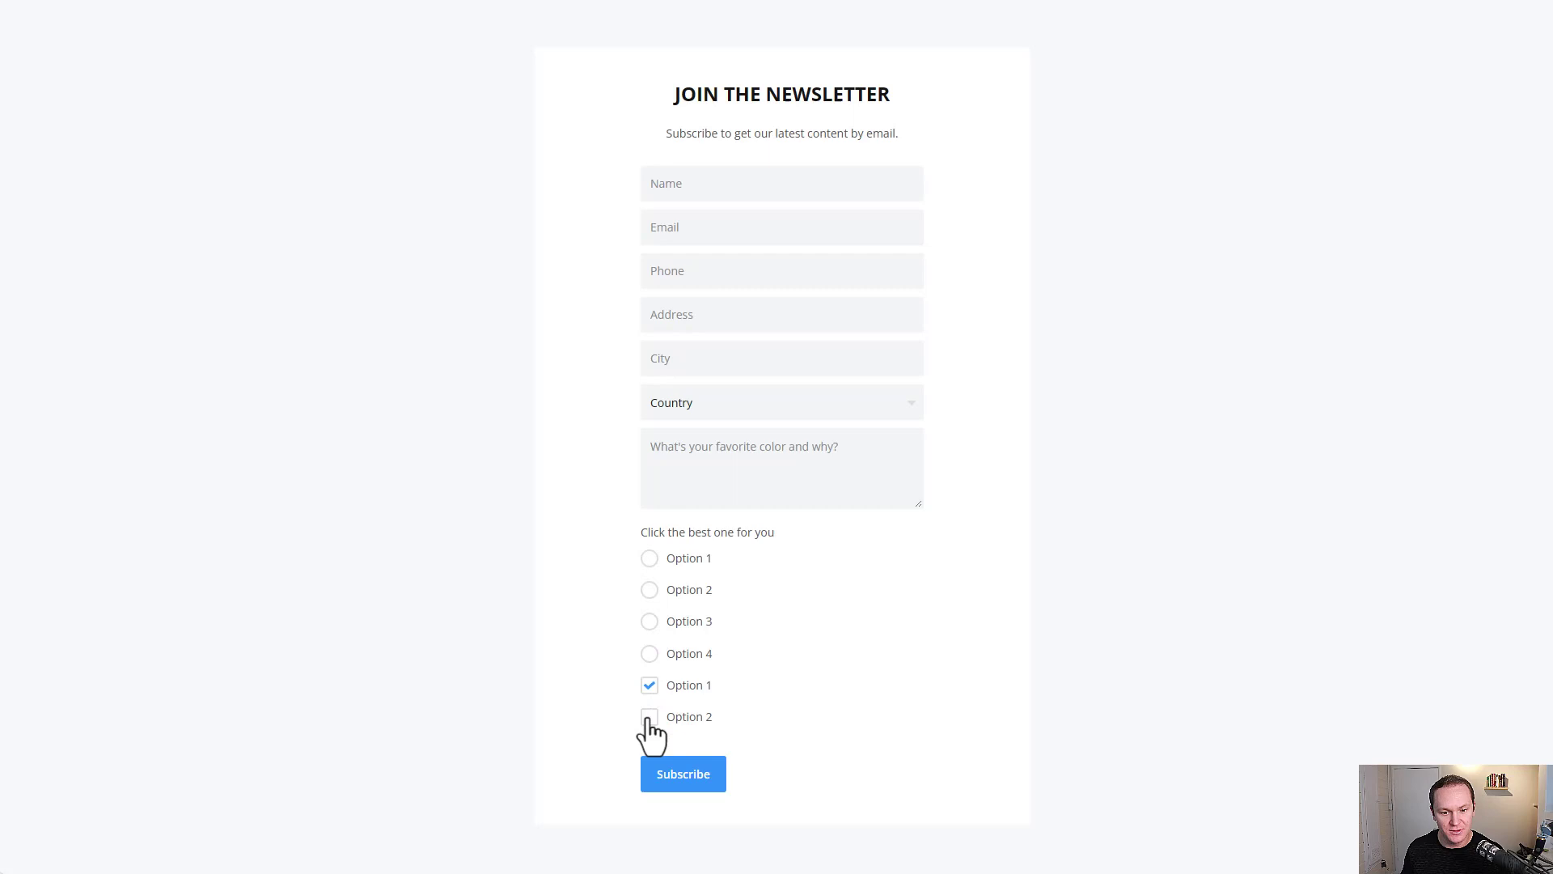
{"action": "left_click", "coordinate": [650, 620]}
{"action": "left_click", "coordinate": [650, 653]}
{"action": "left_click", "coordinate": [649, 589]}
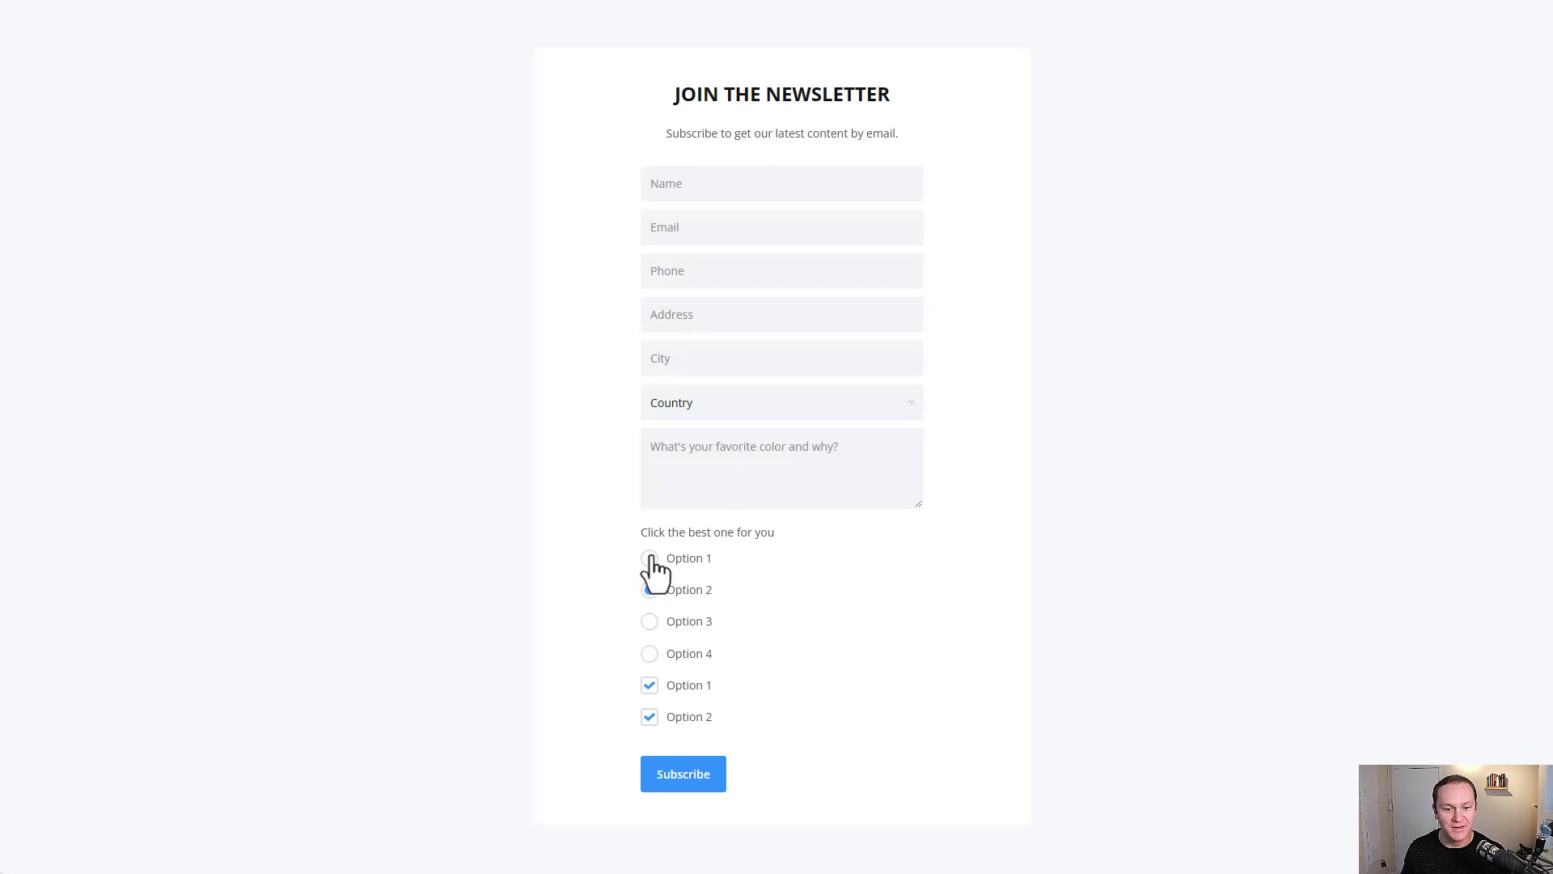
{"action": "left_click", "coordinate": [650, 558]}
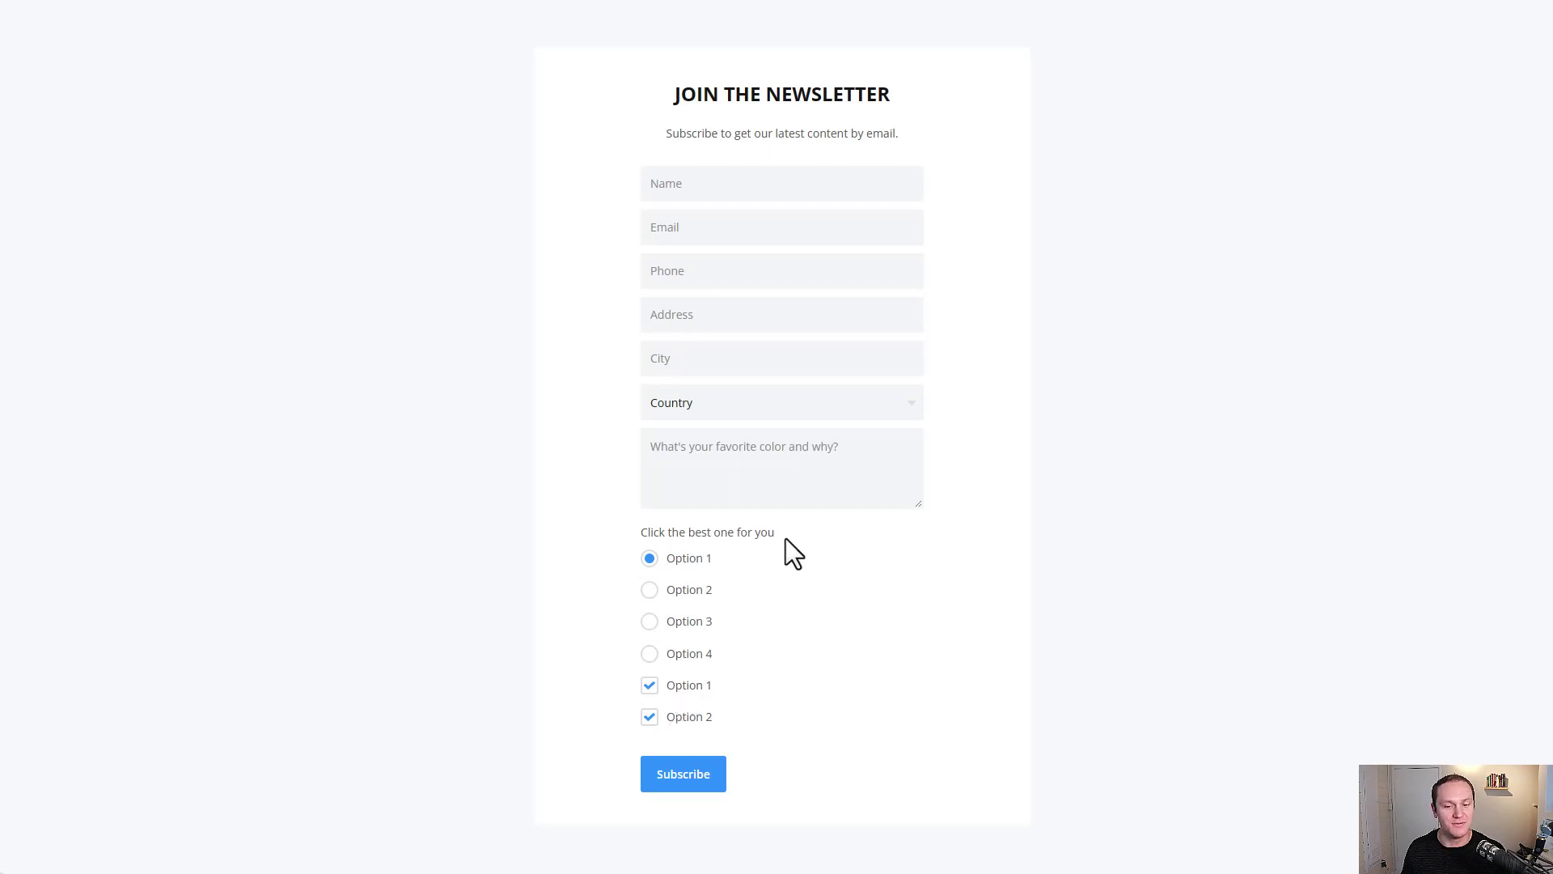
{"action": "left_click", "coordinate": [436, 658]}
Try a text field and the Country dropdown, then reload the preview
{"action": "left_click", "coordinate": [726, 187]}
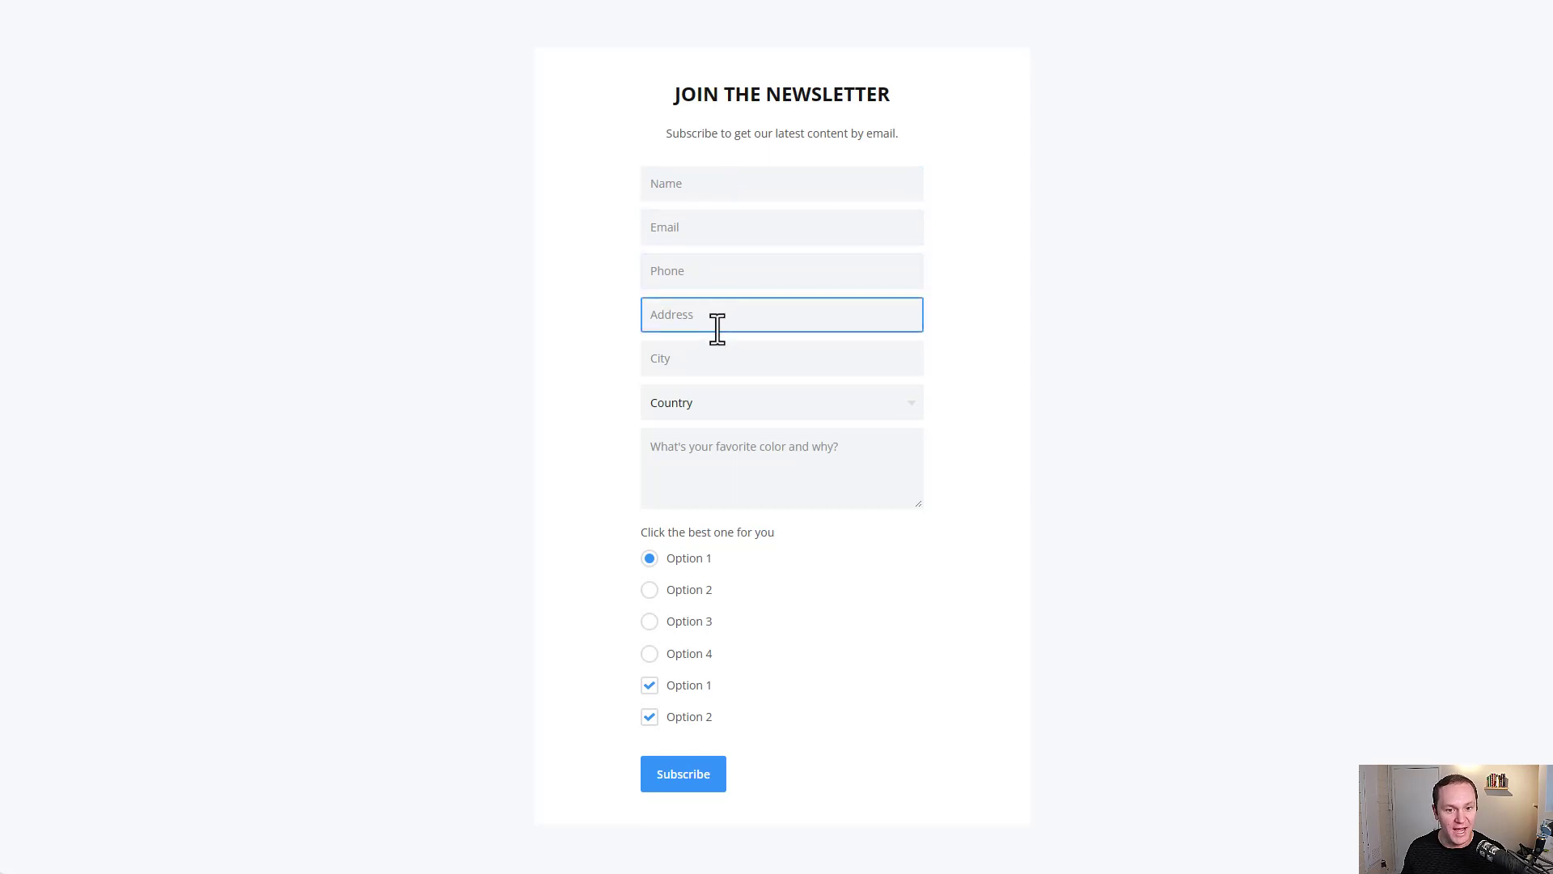
{"action": "left_click", "coordinate": [715, 406]}
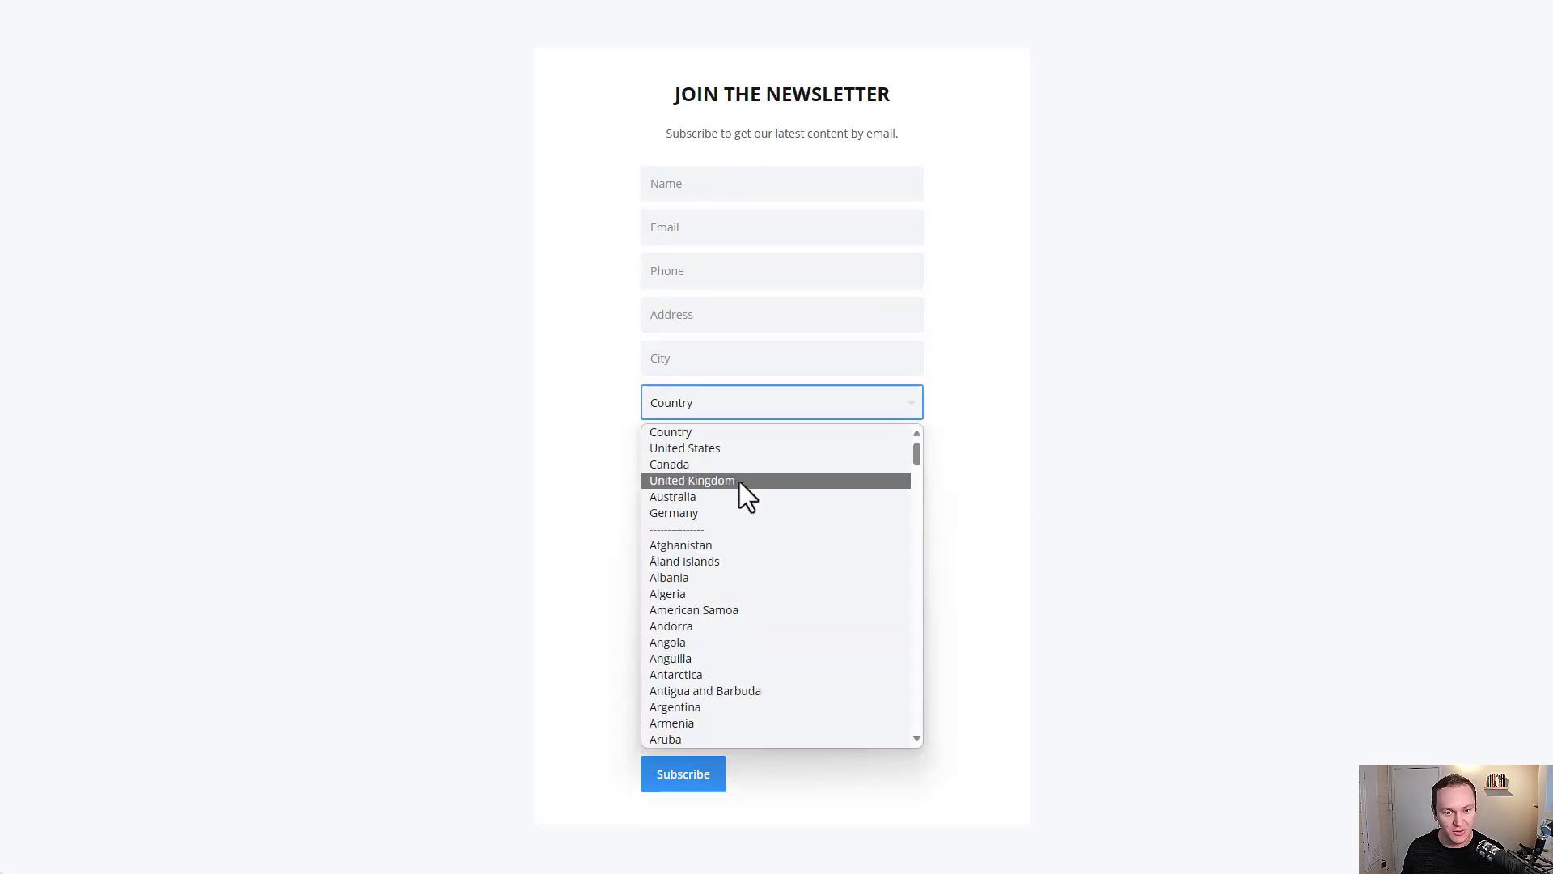
{"action": "scroll", "coordinate": [744, 699], "scroll_direction": "down", "scroll_amount": 3}
{"action": "scroll", "coordinate": [744, 697], "scroll_direction": "up", "scroll_amount": 5}
{"action": "left_click", "coordinate": [428, 368]}
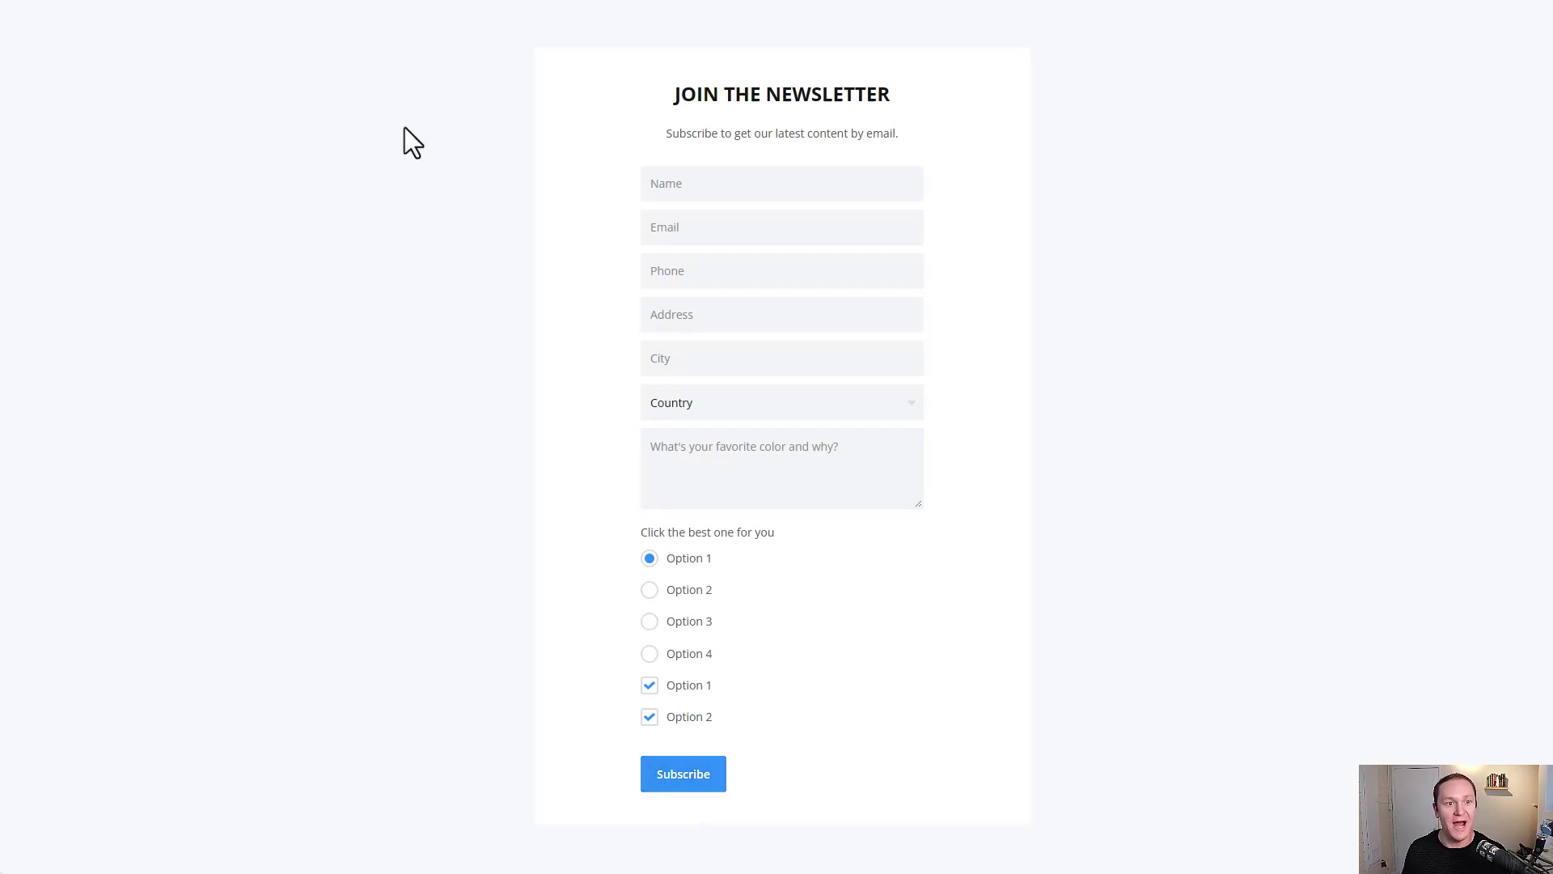
{"action": "key", "text": "F5"}
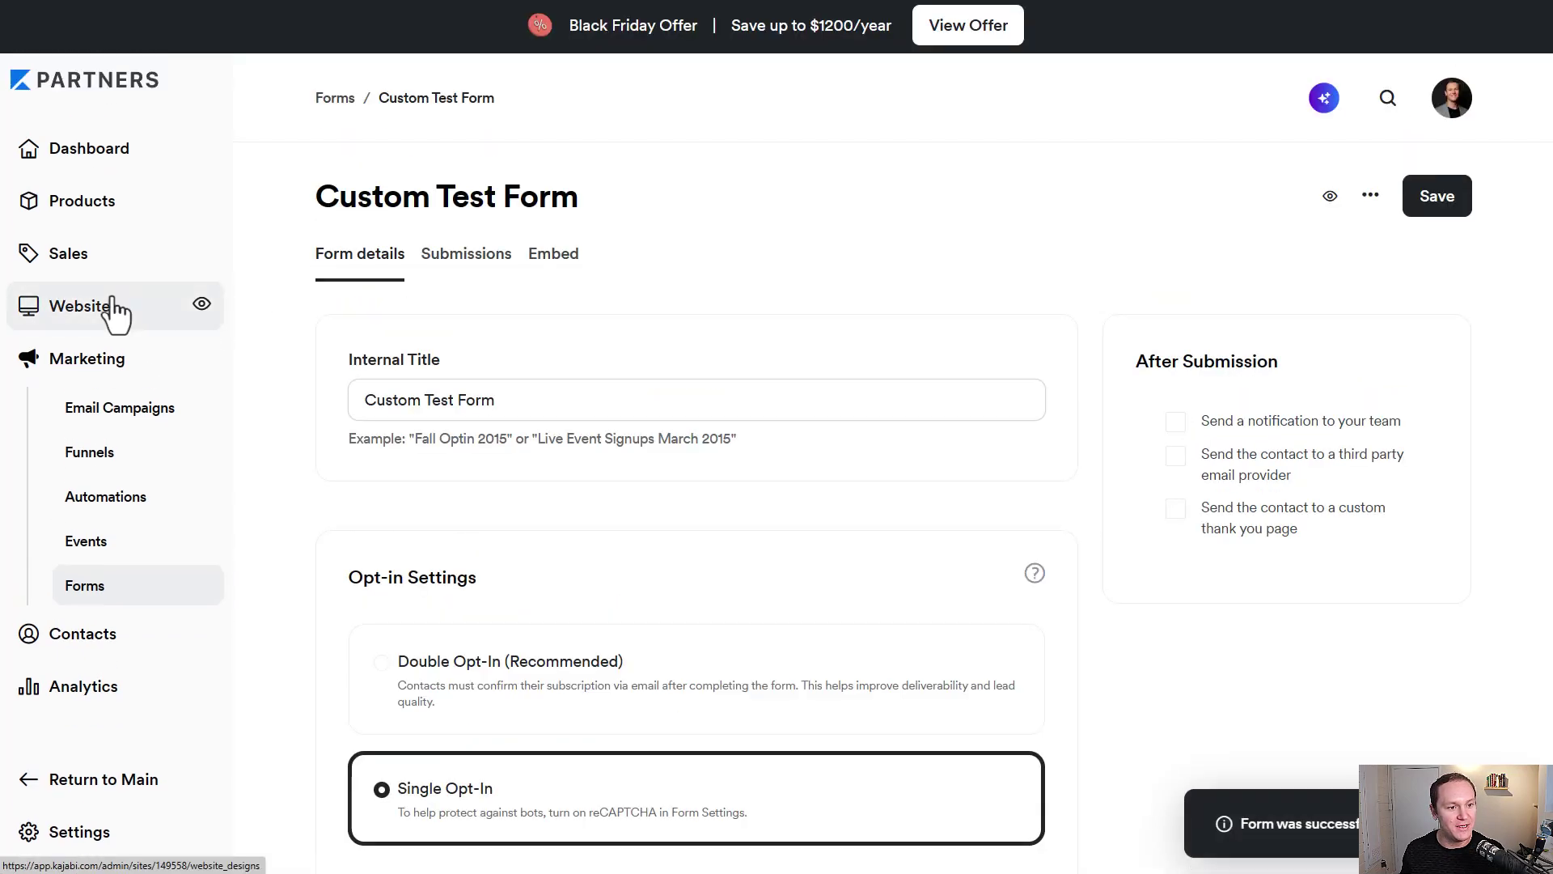
Go to Website > Pages > Landing and start a new landing page
{"action": "left_click", "coordinate": [110, 309]}
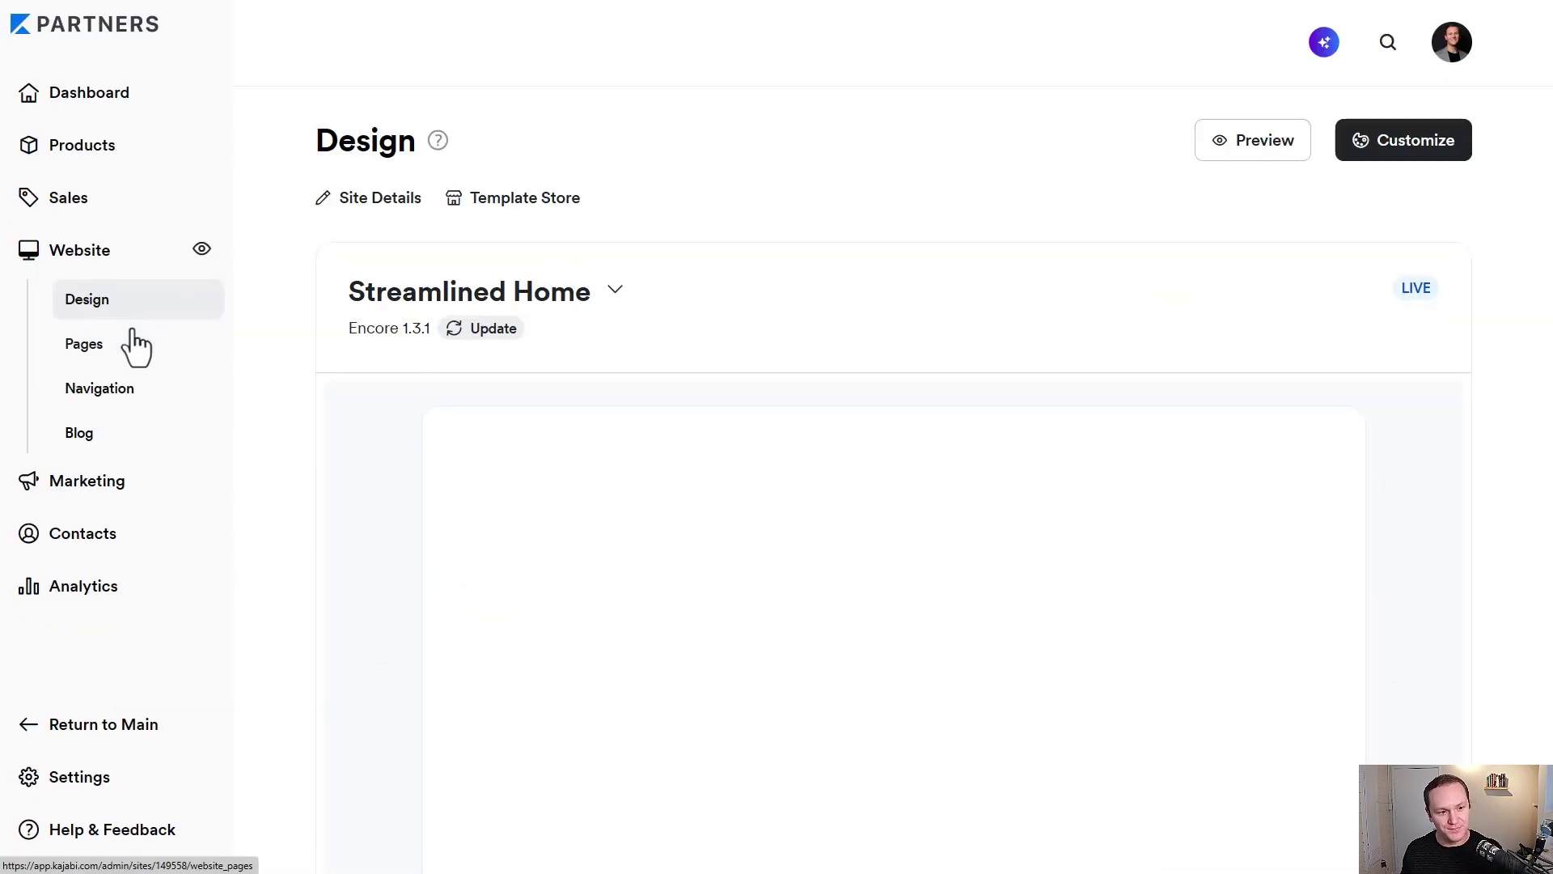
{"action": "left_click", "coordinate": [111, 404]}
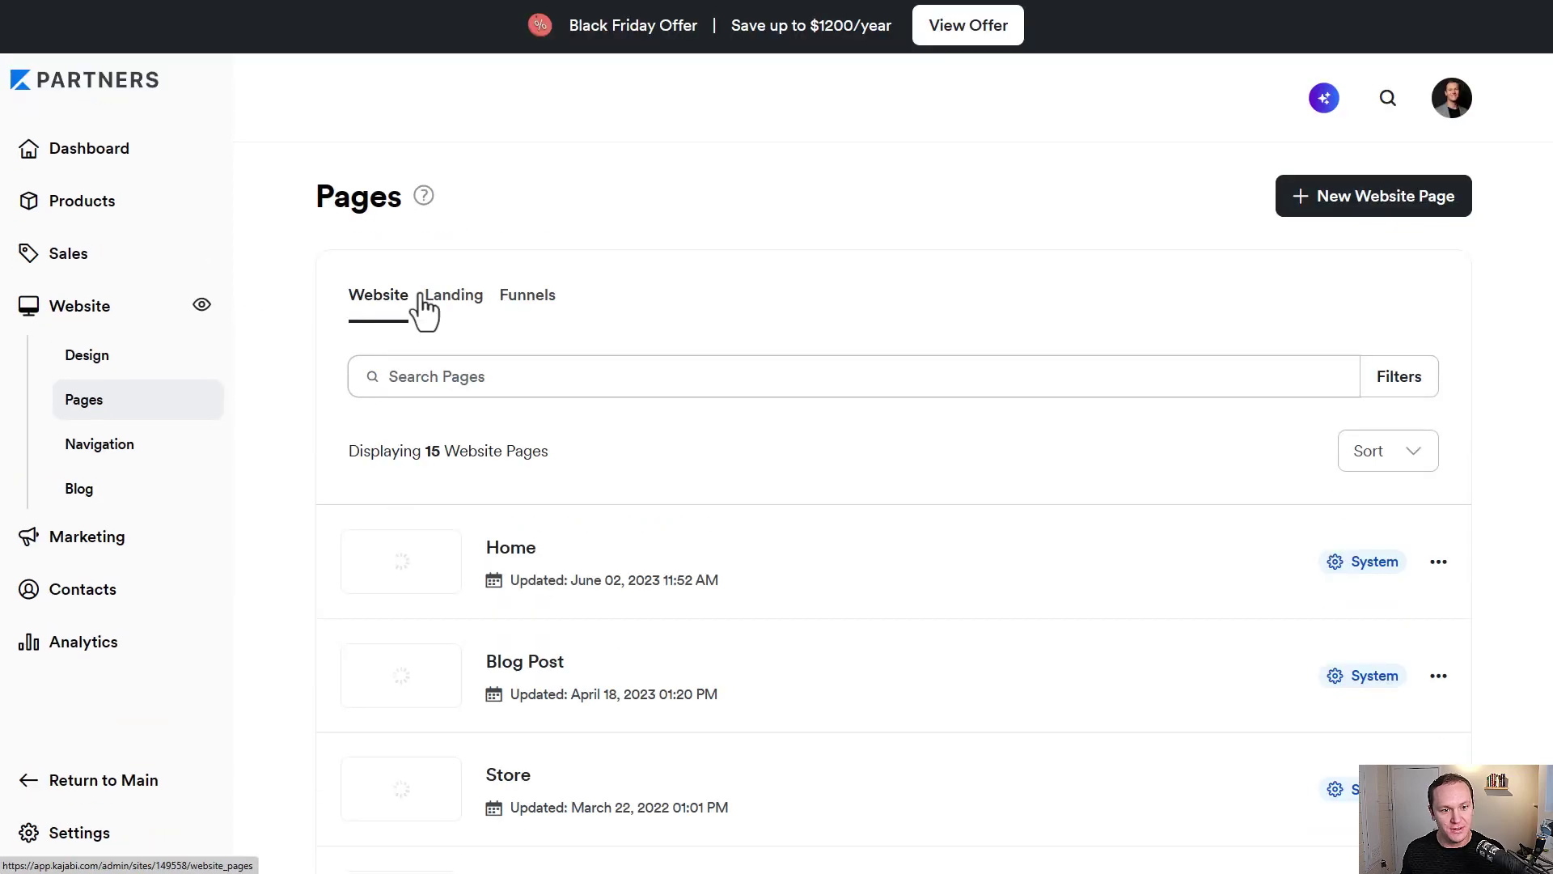
{"action": "left_click", "coordinate": [462, 312]}
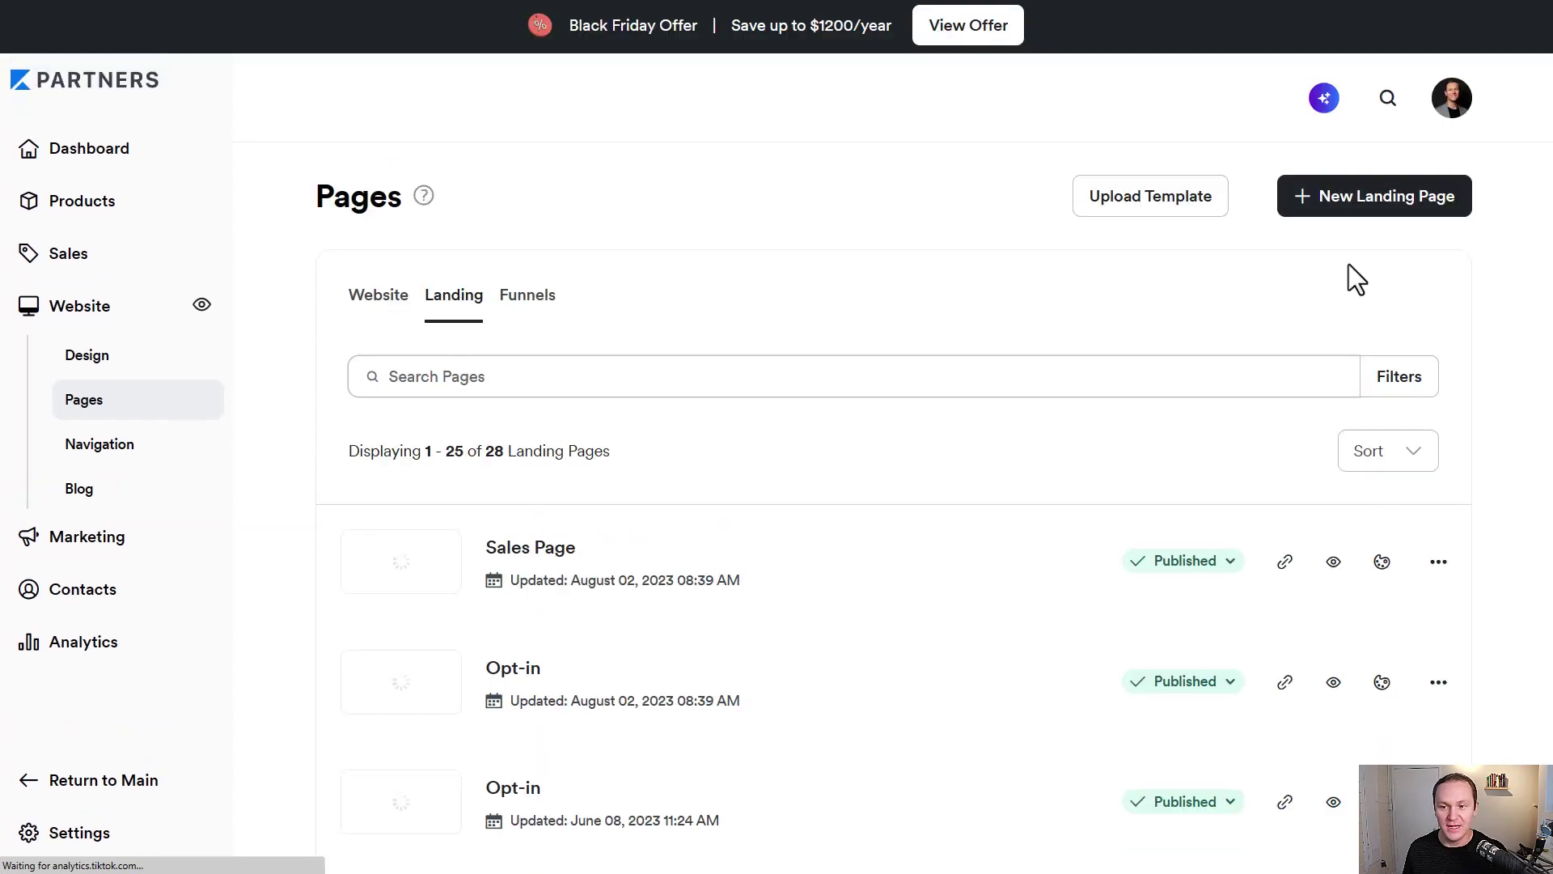
{"action": "left_click", "coordinate": [1363, 209]}
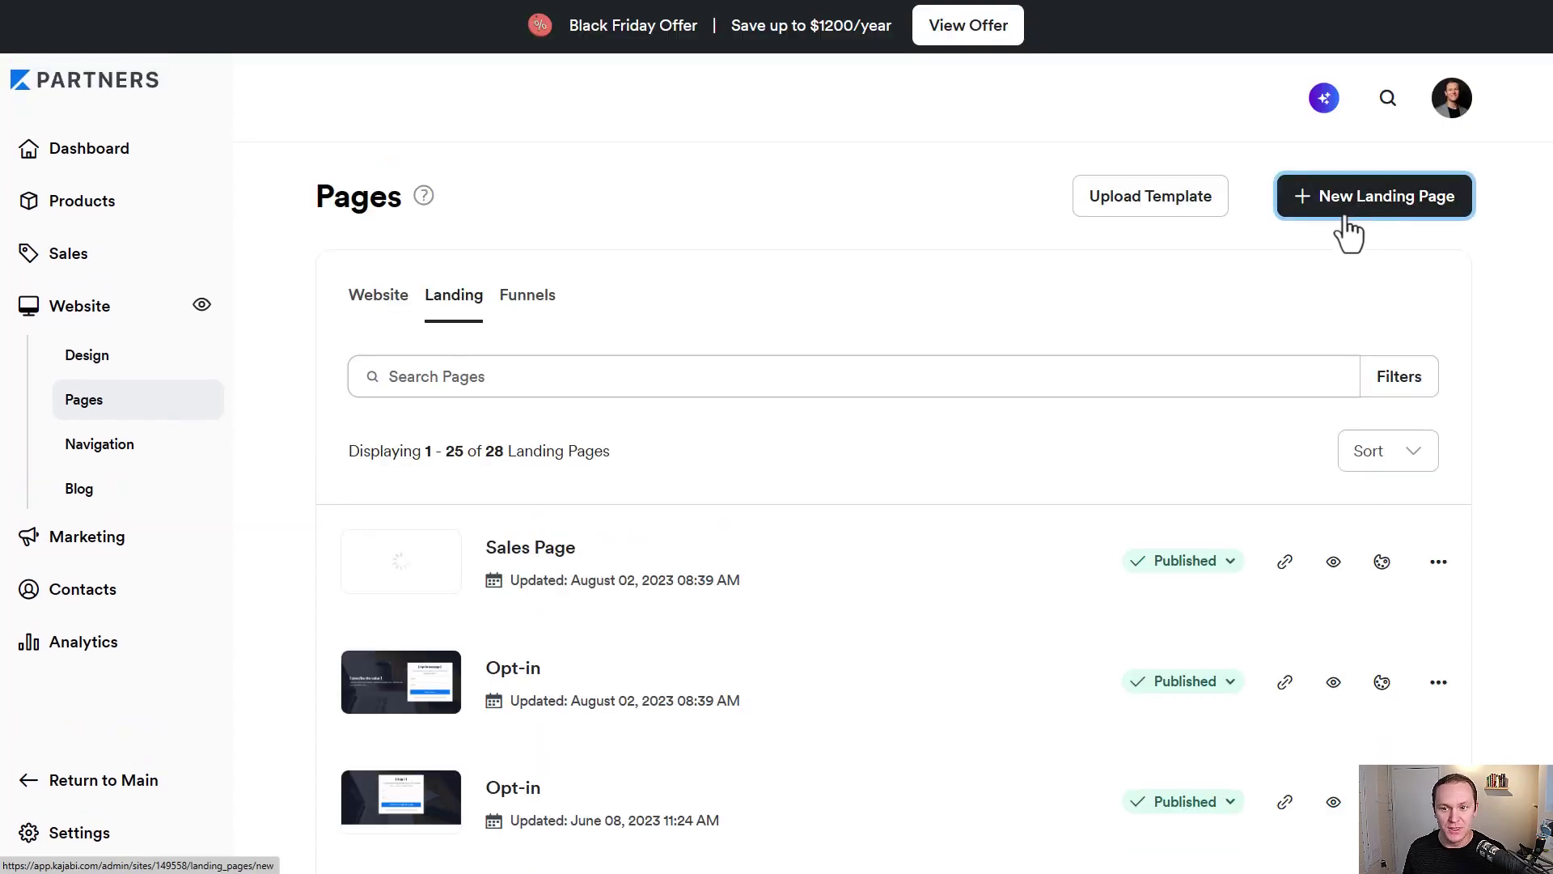
Pick the Charly template and title the page 'Custome Field Test'
{"action": "scroll", "coordinate": [547, 371], "scroll_direction": "down", "scroll_amount": 5}
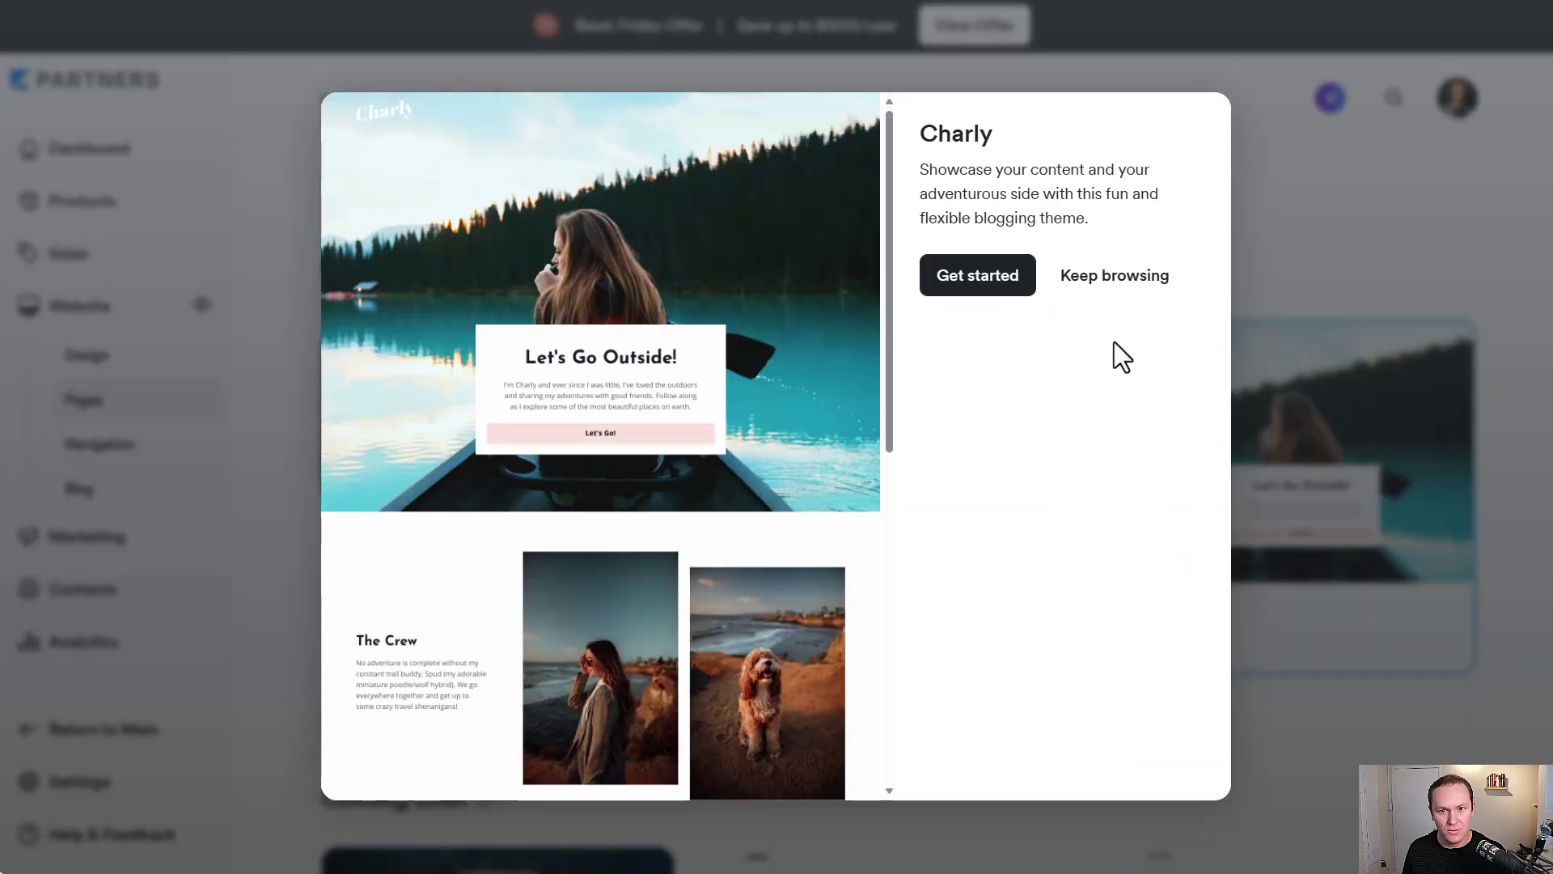
{"action": "left_click", "coordinate": [975, 276]}
{"action": "left_click", "coordinate": [974, 303]}
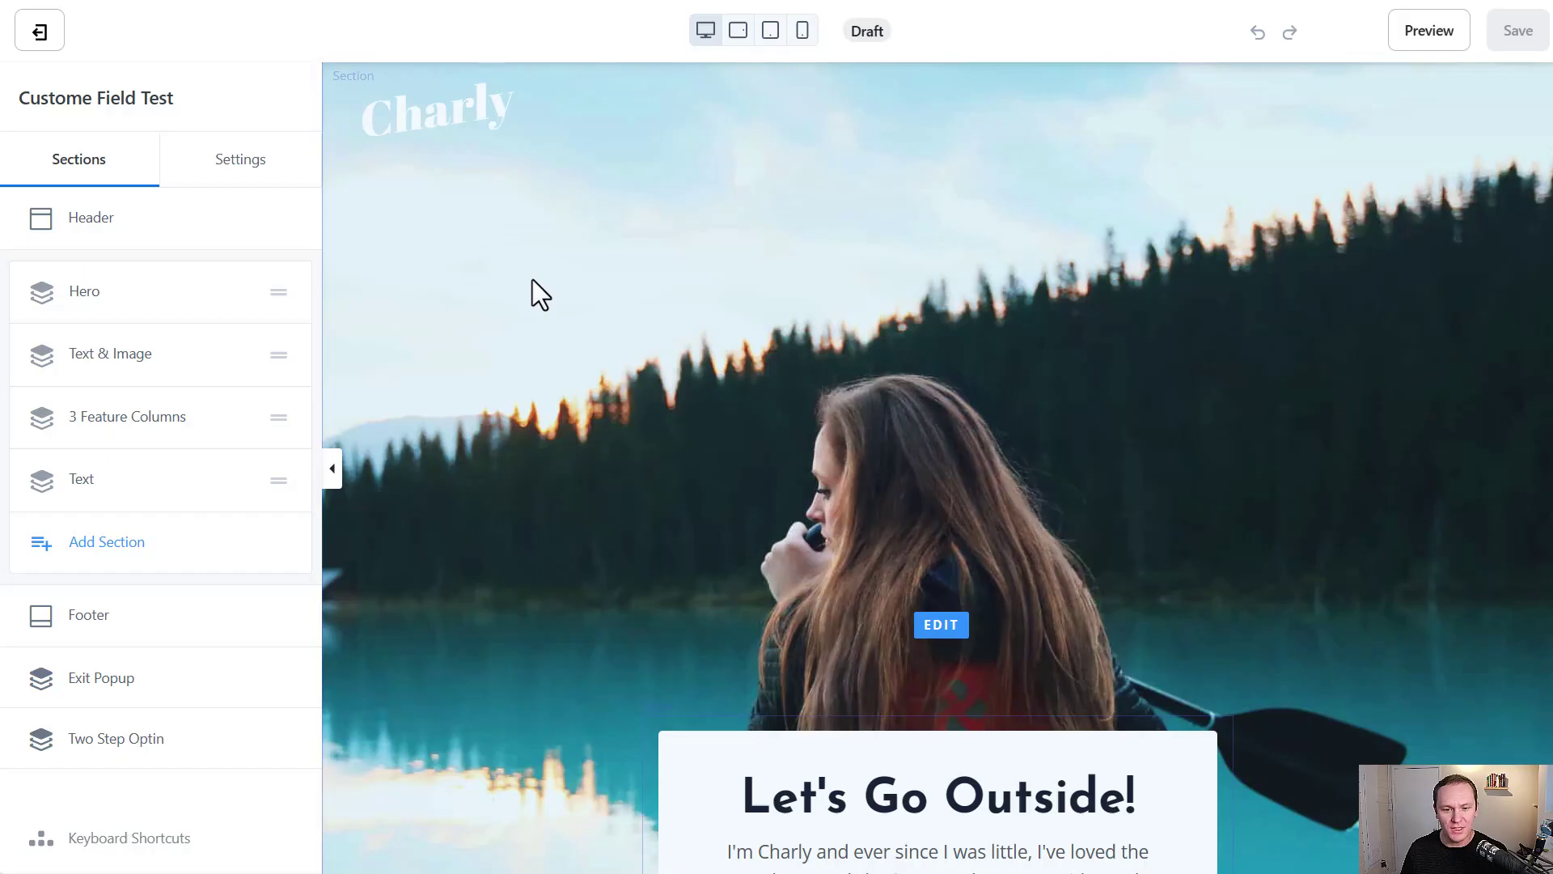
{"action": "scroll", "coordinate": [532, 279], "scroll_direction": "down", "scroll_amount": 12}
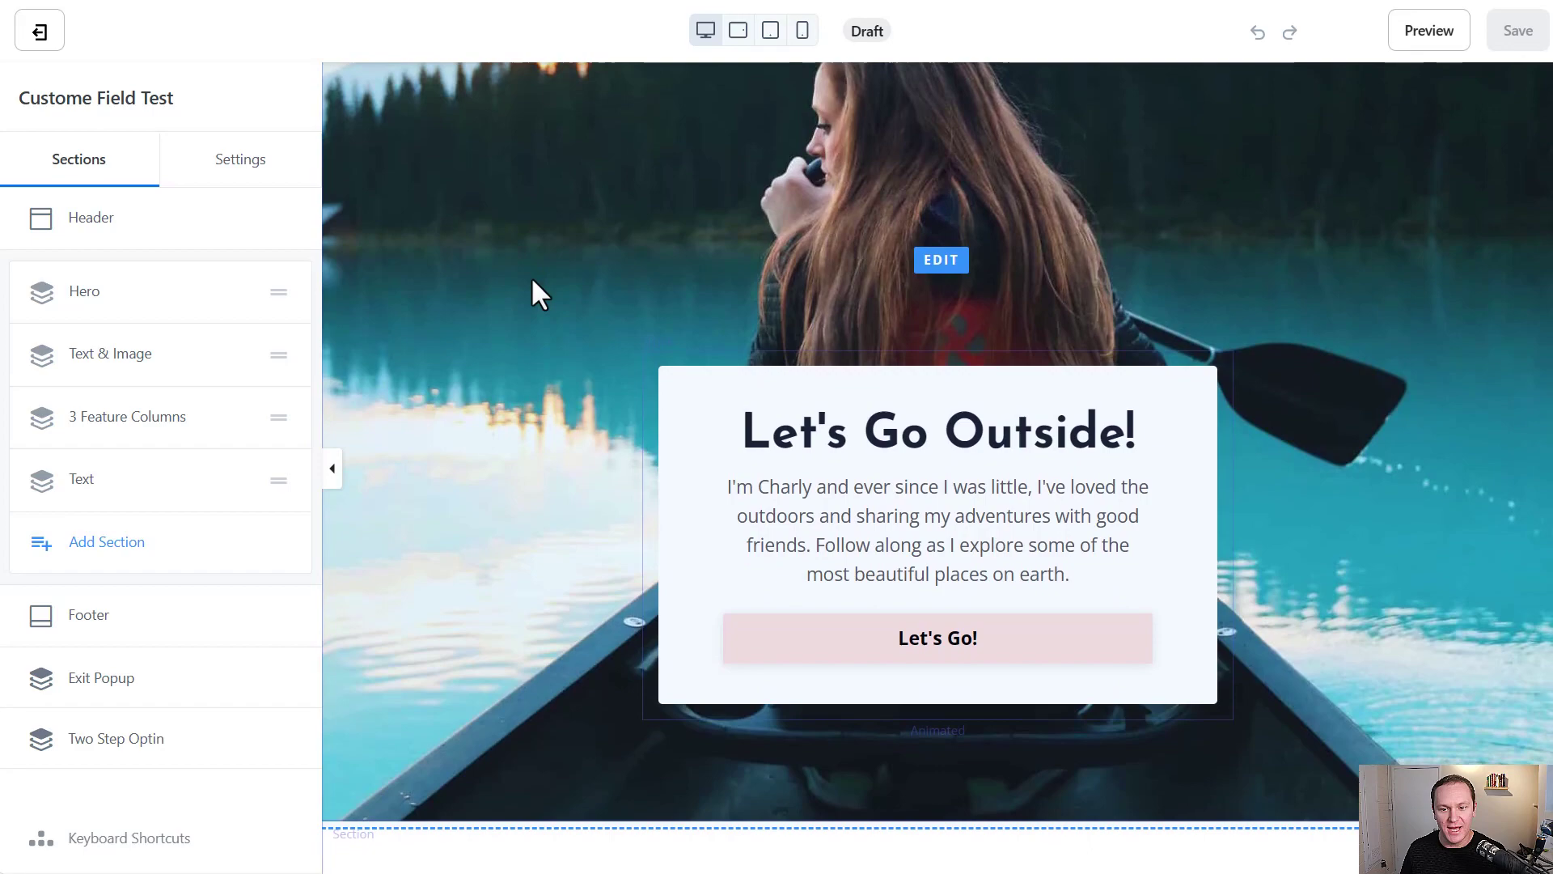
{"action": "scroll", "coordinate": [534, 280], "scroll_direction": "down", "scroll_amount": 15}
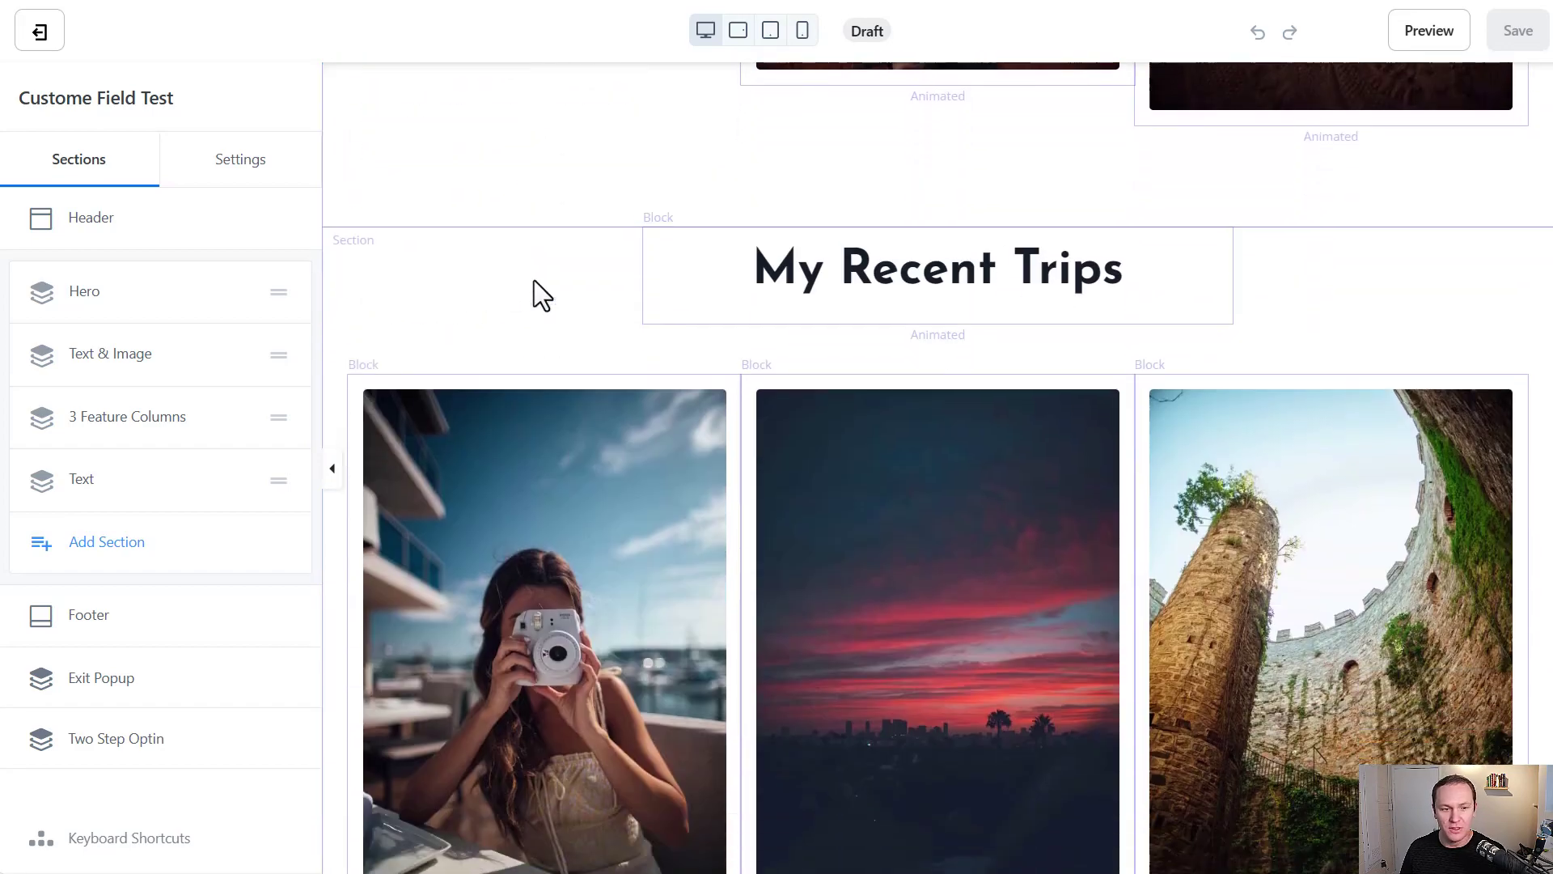
{"action": "scroll", "coordinate": [534, 280], "scroll_direction": "down", "scroll_amount": 2}
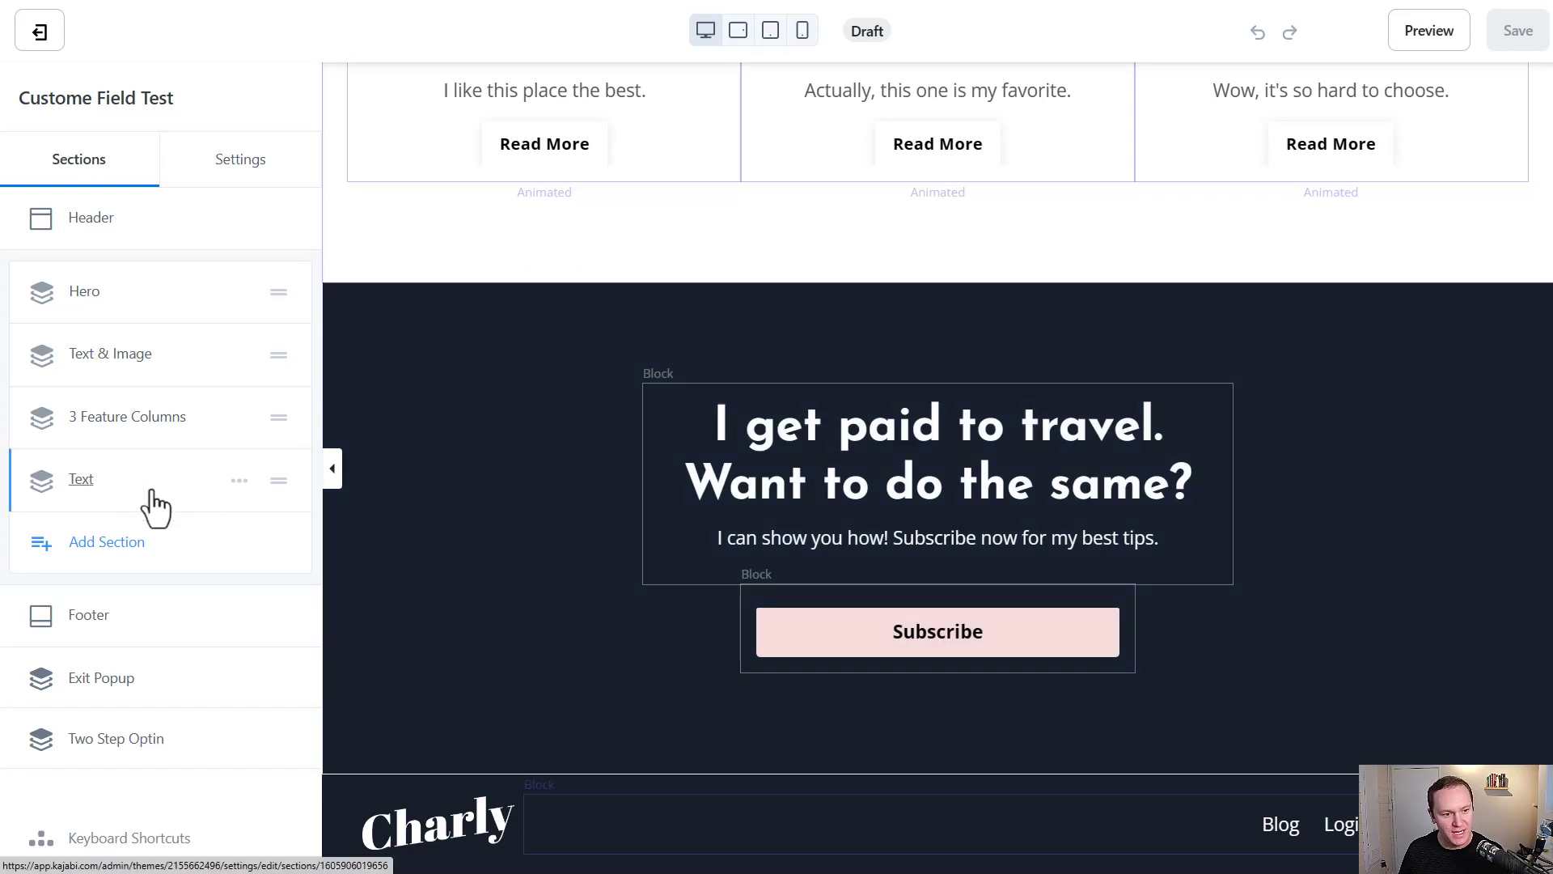
Add a Form & Text section and set its form block to Custom Test Form
{"action": "left_click", "coordinate": [109, 546]}
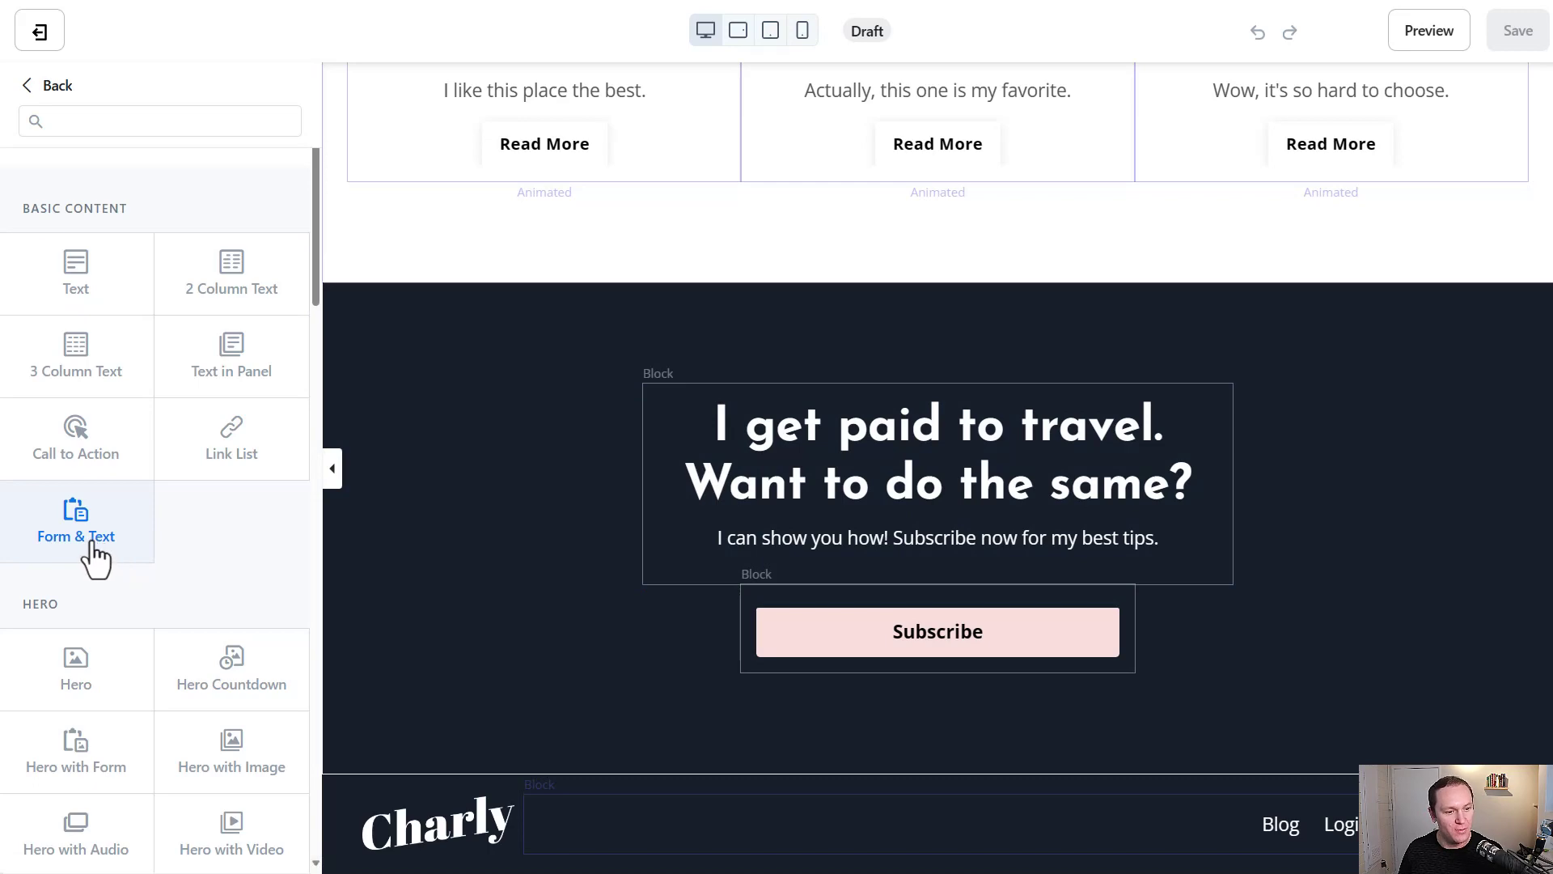
{"action": "scroll", "coordinate": [93, 540], "scroll_direction": "down", "scroll_amount": 3}
{"action": "scroll", "coordinate": [93, 540], "scroll_direction": "up", "scroll_amount": 3}
{"action": "mouse_move", "coordinate": [57, 553]}
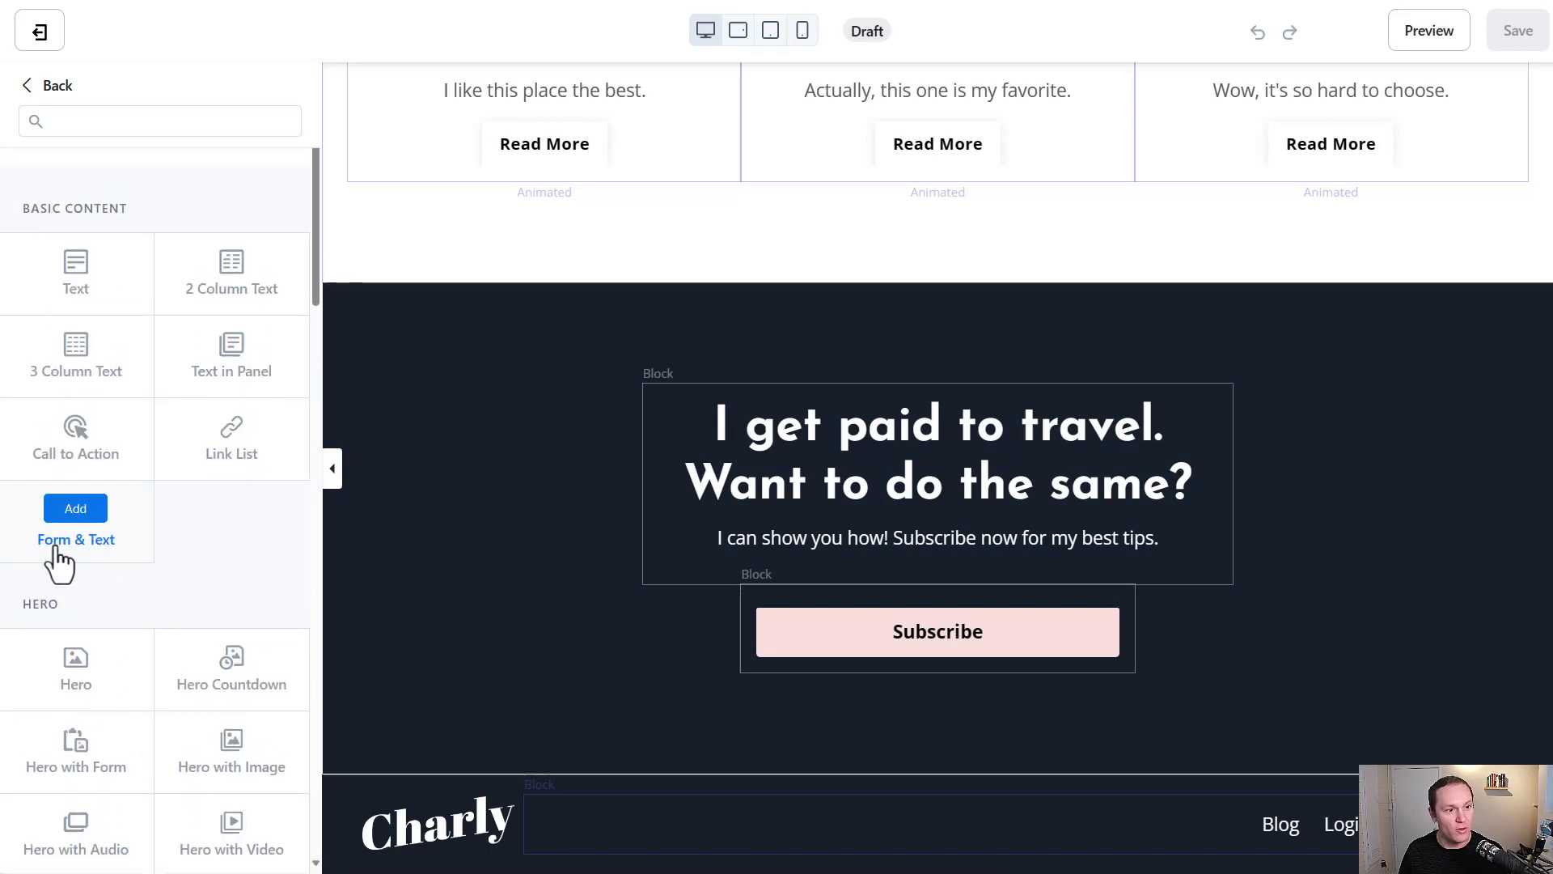
{"action": "left_click", "coordinate": [69, 509]}
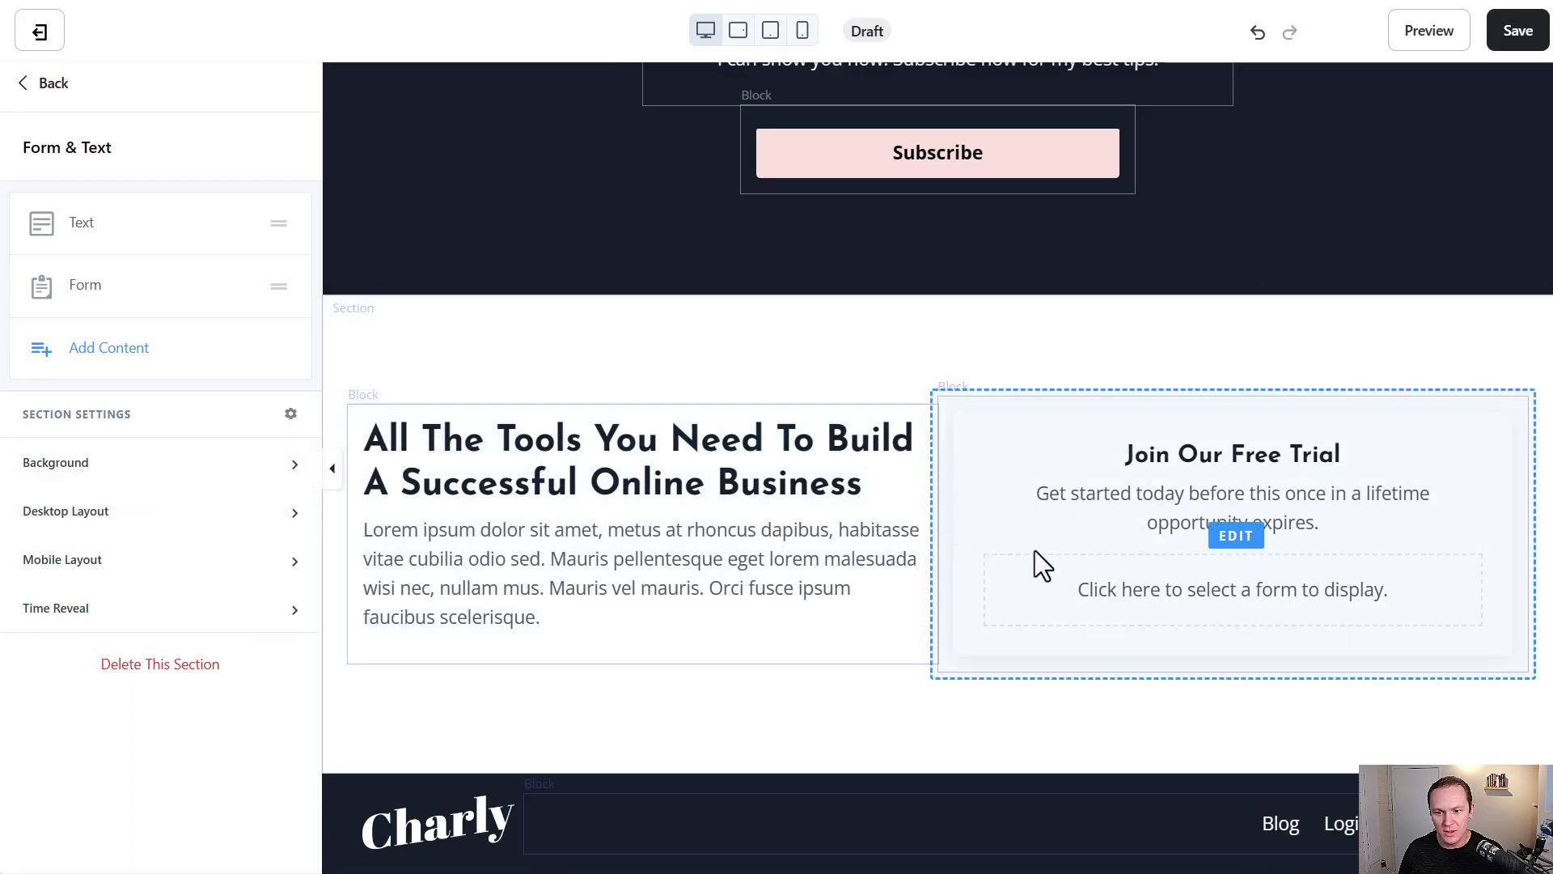
{"action": "left_click", "coordinate": [88, 290]}
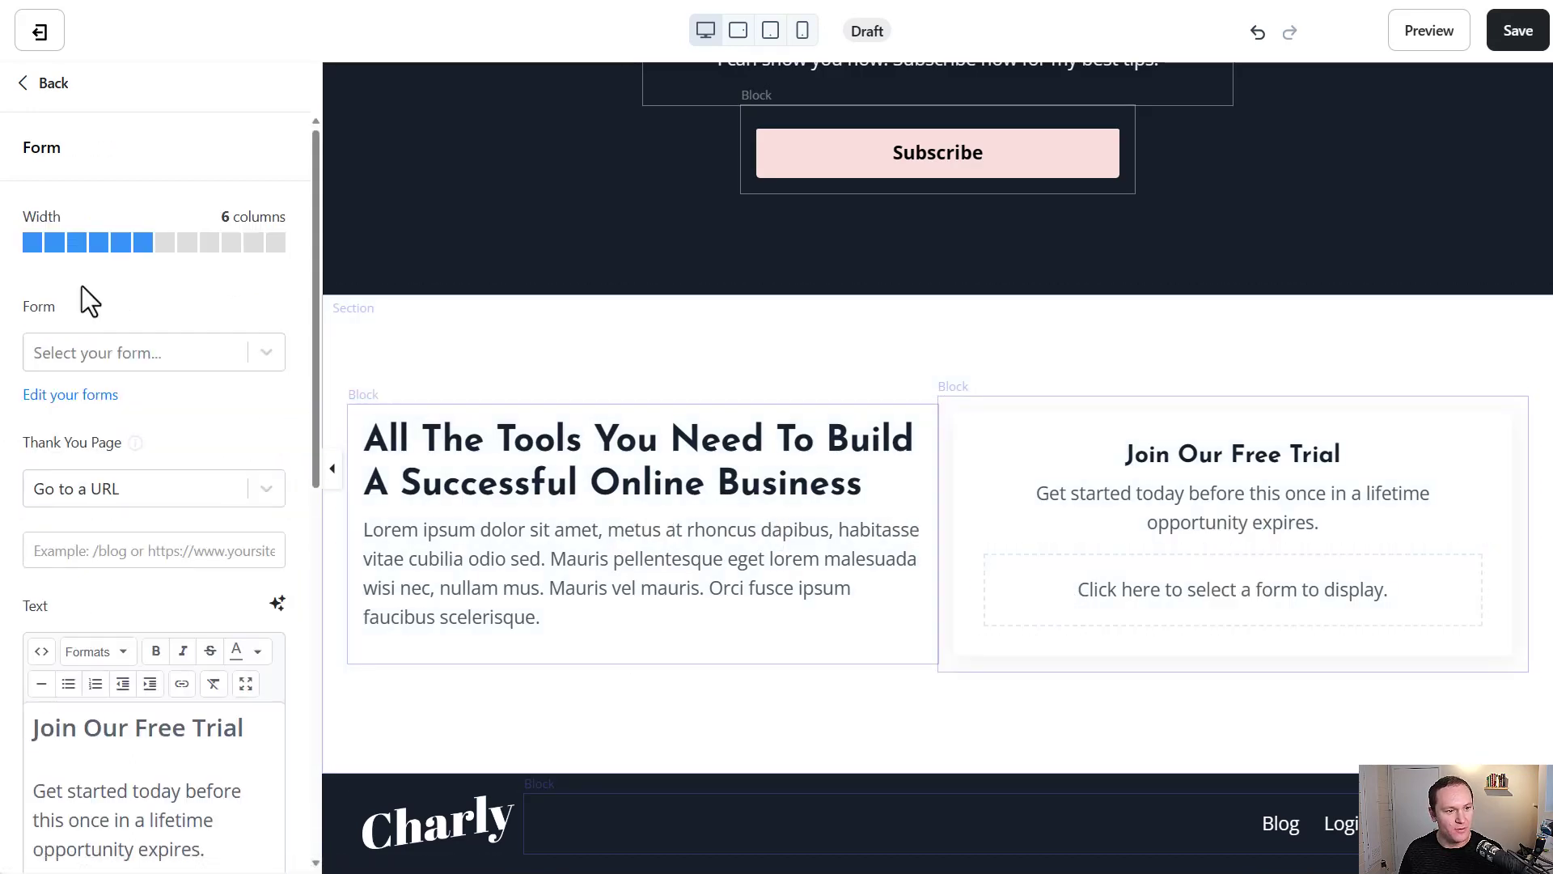
{"action": "left_click", "coordinate": [129, 352]}
{"action": "left_click", "coordinate": [138, 479]}
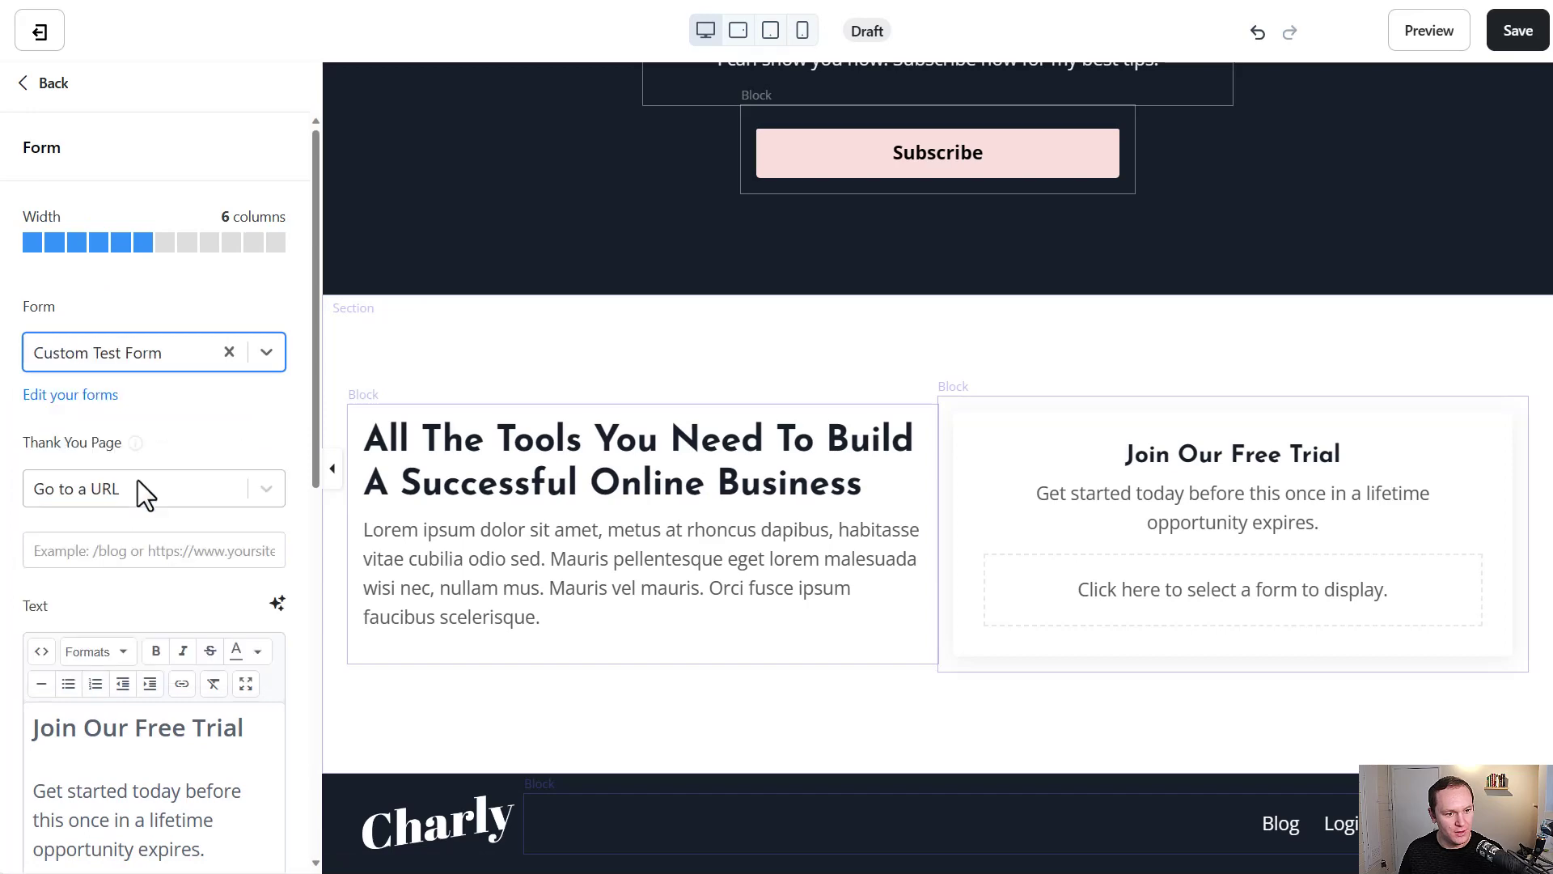
Delete the headline text block beside the form so only the form remains
{"action": "scroll", "coordinate": [824, 413], "scroll_direction": "down", "scroll_amount": 3}
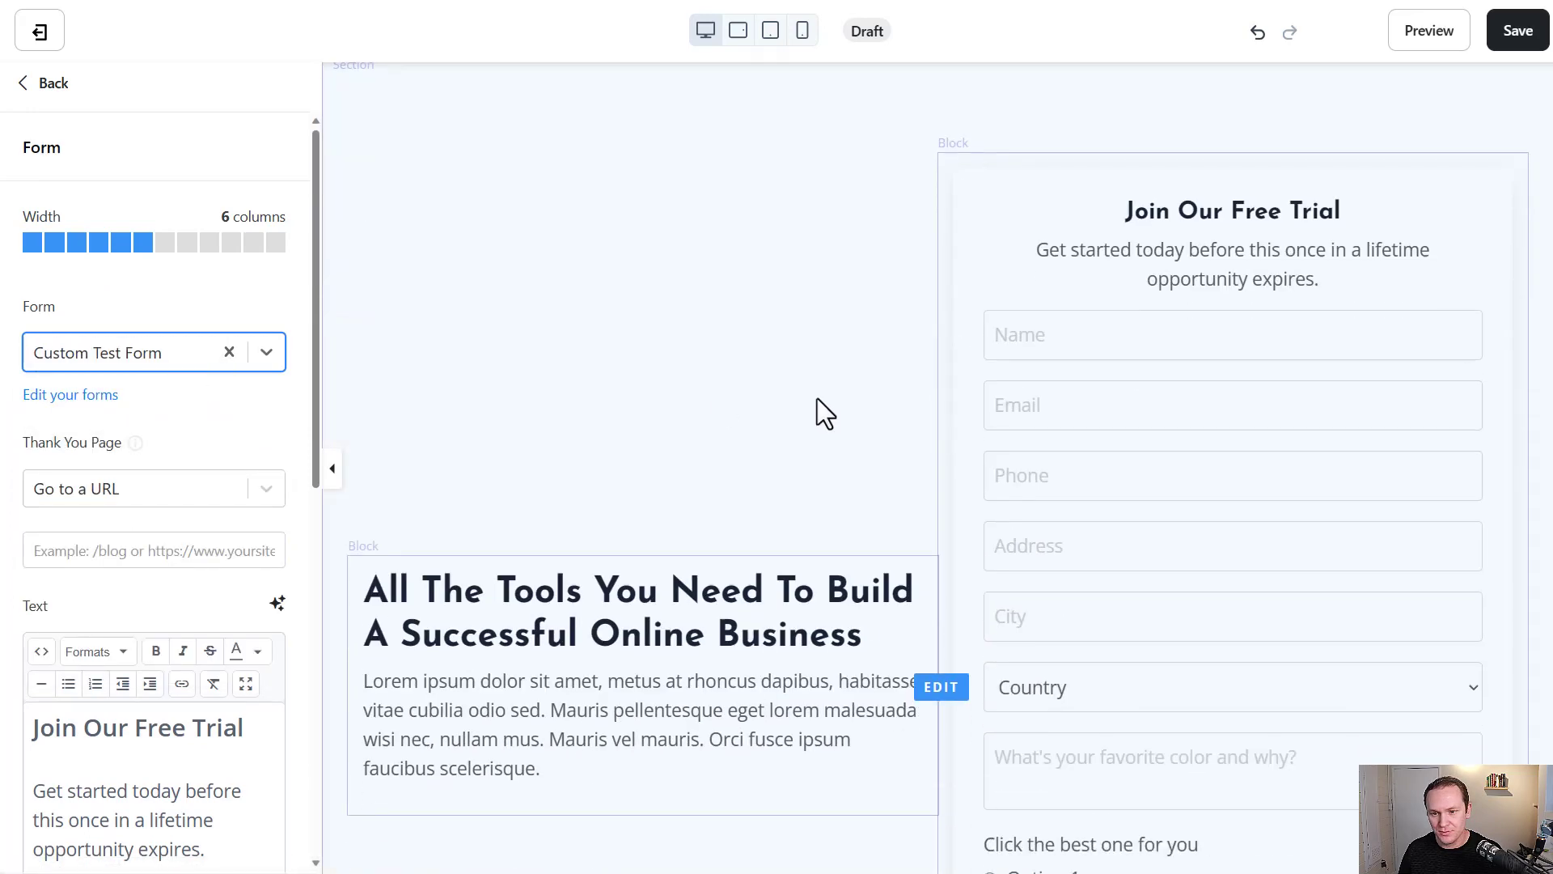
{"action": "left_click", "coordinate": [630, 647]}
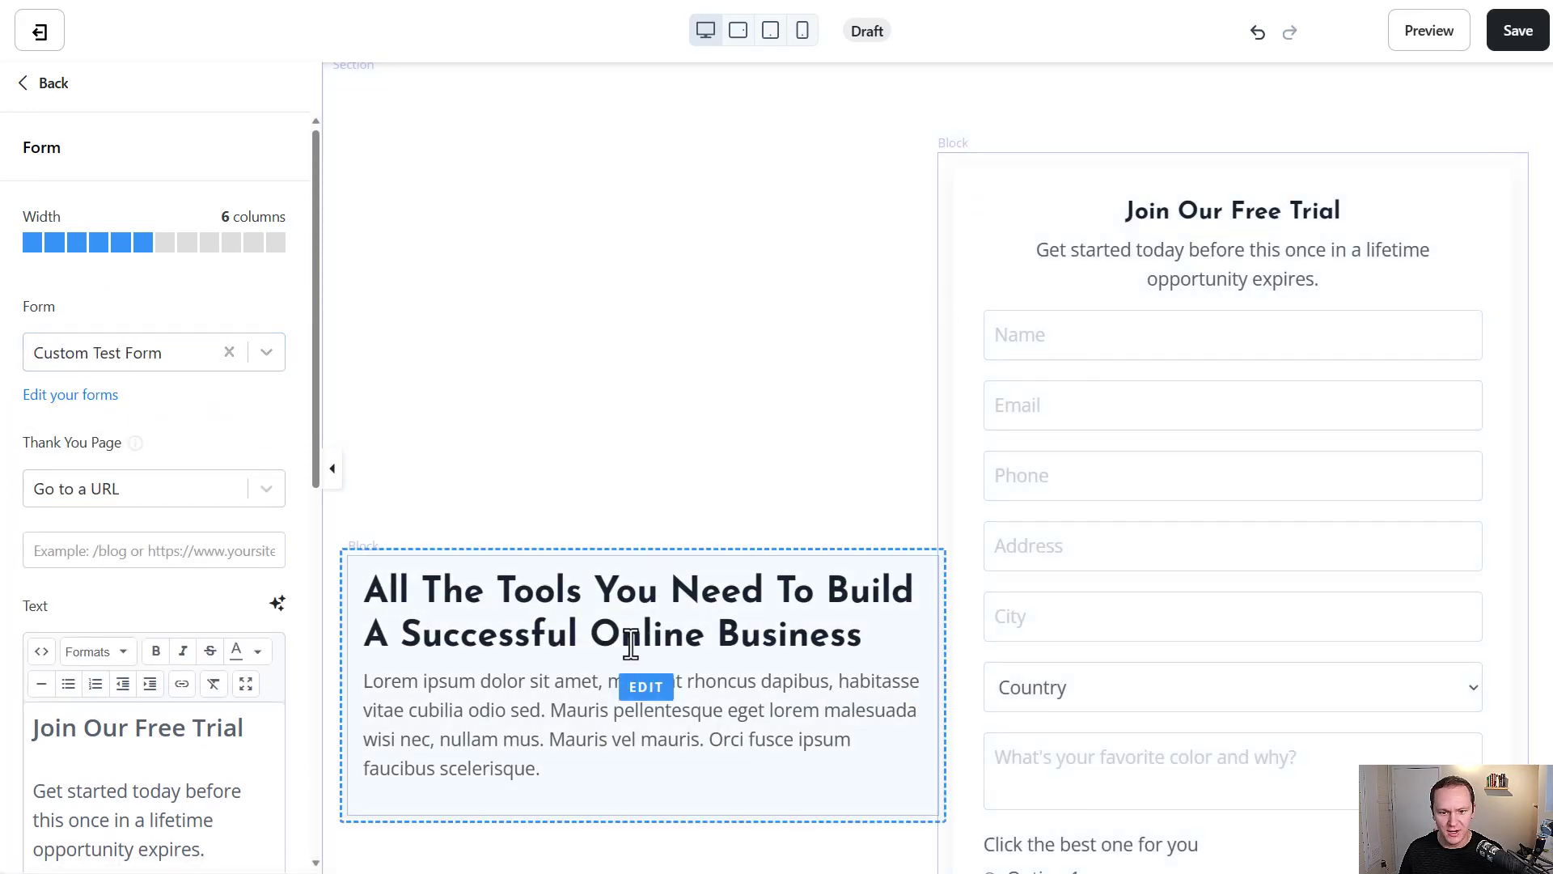
{"action": "scroll", "coordinate": [114, 590], "scroll_direction": "down", "scroll_amount": 5}
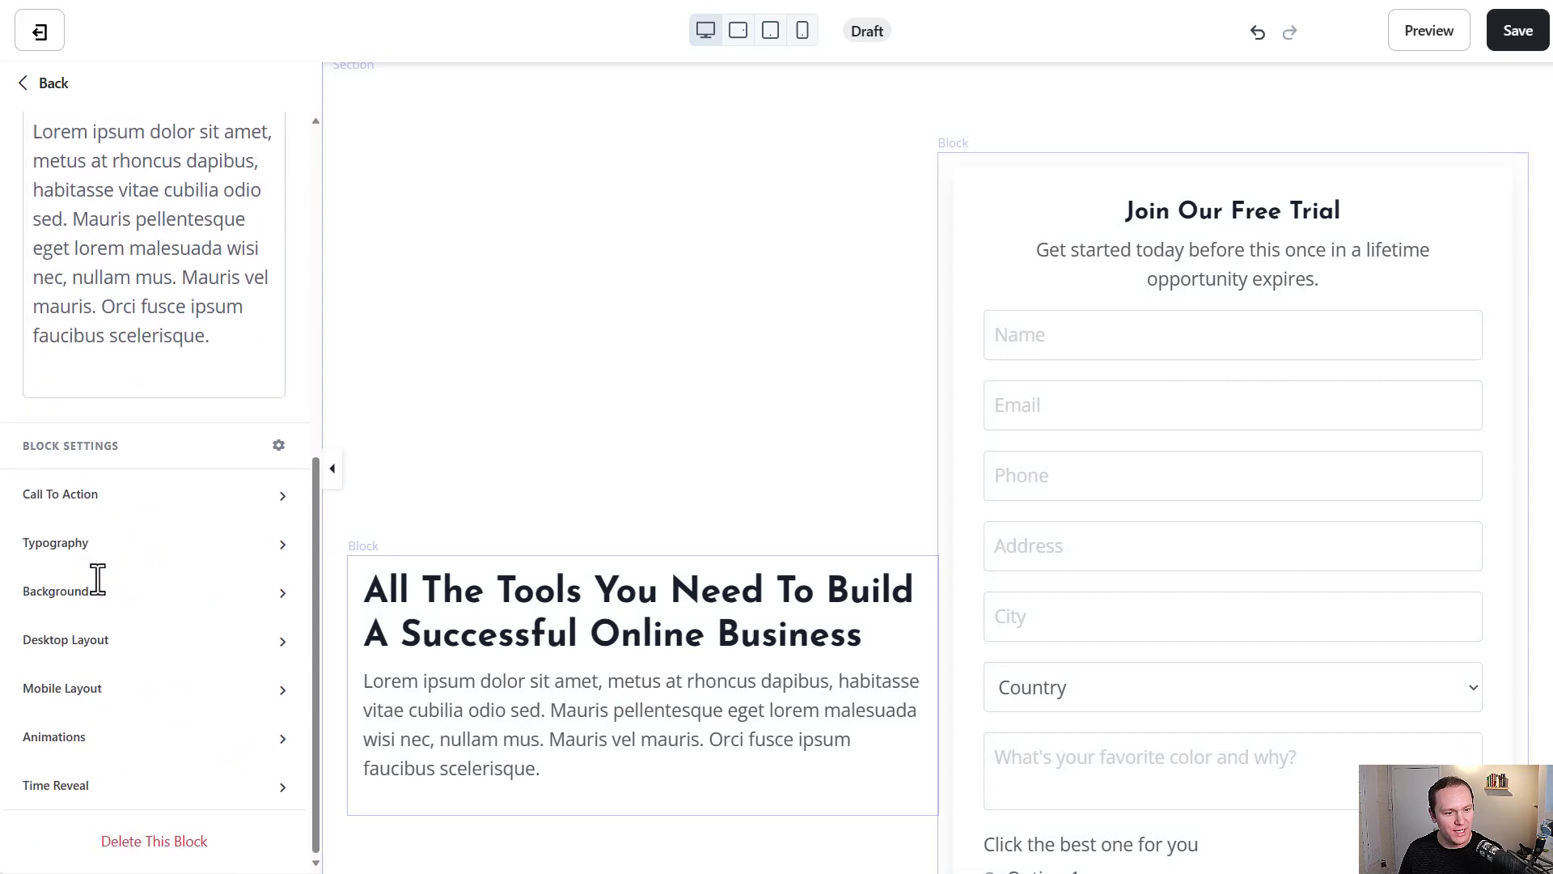
{"action": "left_click", "coordinate": [183, 845]}
{"action": "scroll", "coordinate": [596, 399], "scroll_direction": "up", "scroll_amount": 5}
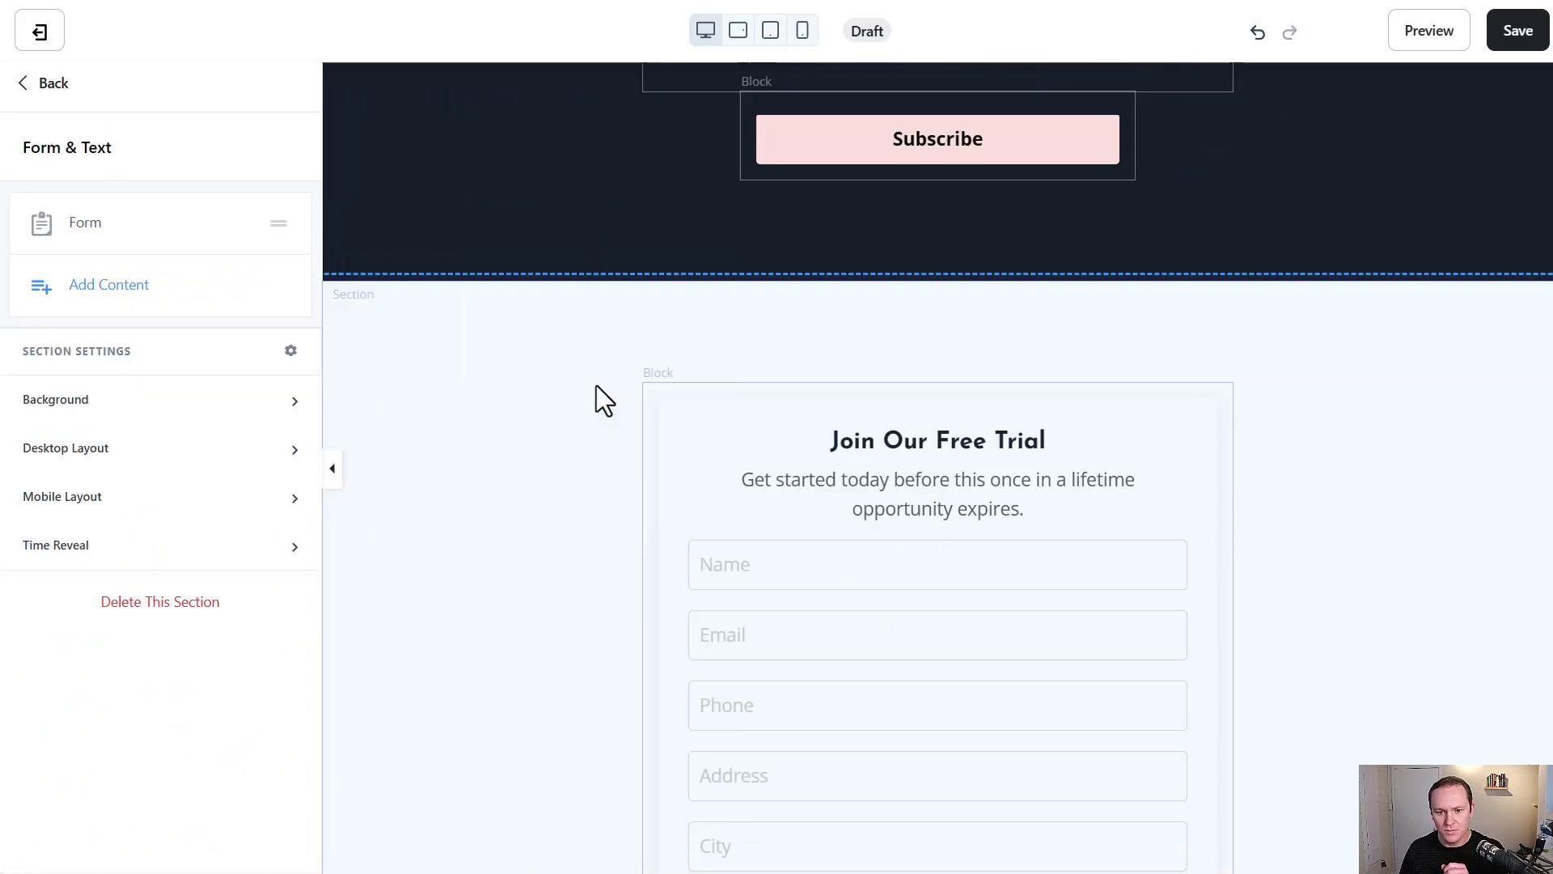
Replace the 'Join Our Free Trial' form heading with 'Fill Out The Form To Apply'
{"action": "scroll", "coordinate": [595, 386], "scroll_direction": "down", "scroll_amount": 3}
{"action": "left_click", "coordinate": [901, 235]}
{"action": "scroll", "coordinate": [97, 249], "scroll_direction": "down", "scroll_amount": 5}
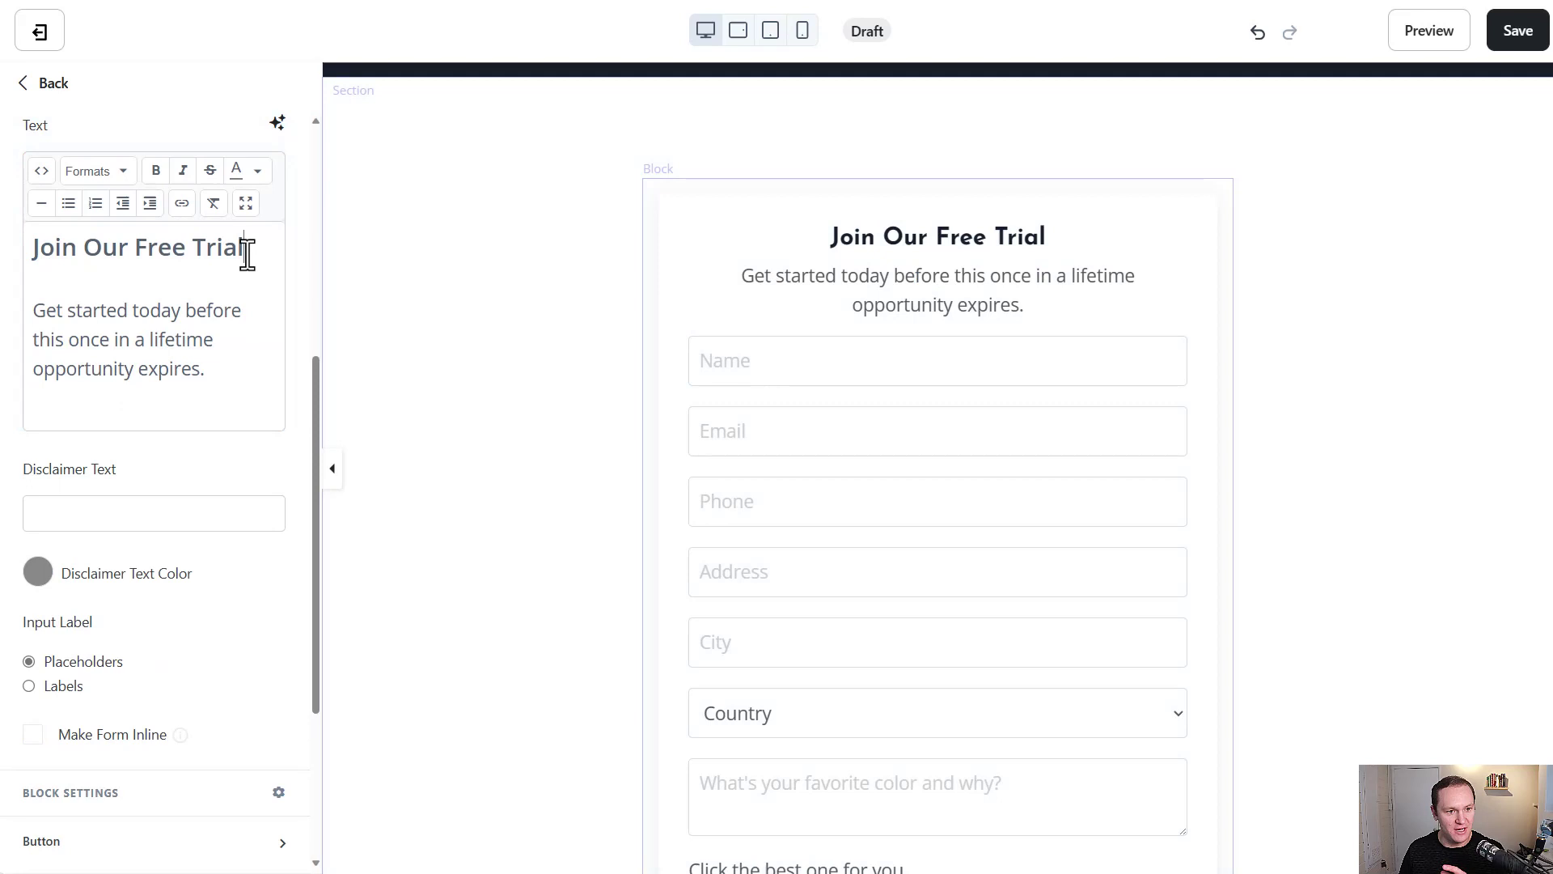
{"action": "triple_click", "coordinate": [21, 261]}
{"action": "type", "text": "Fill "}
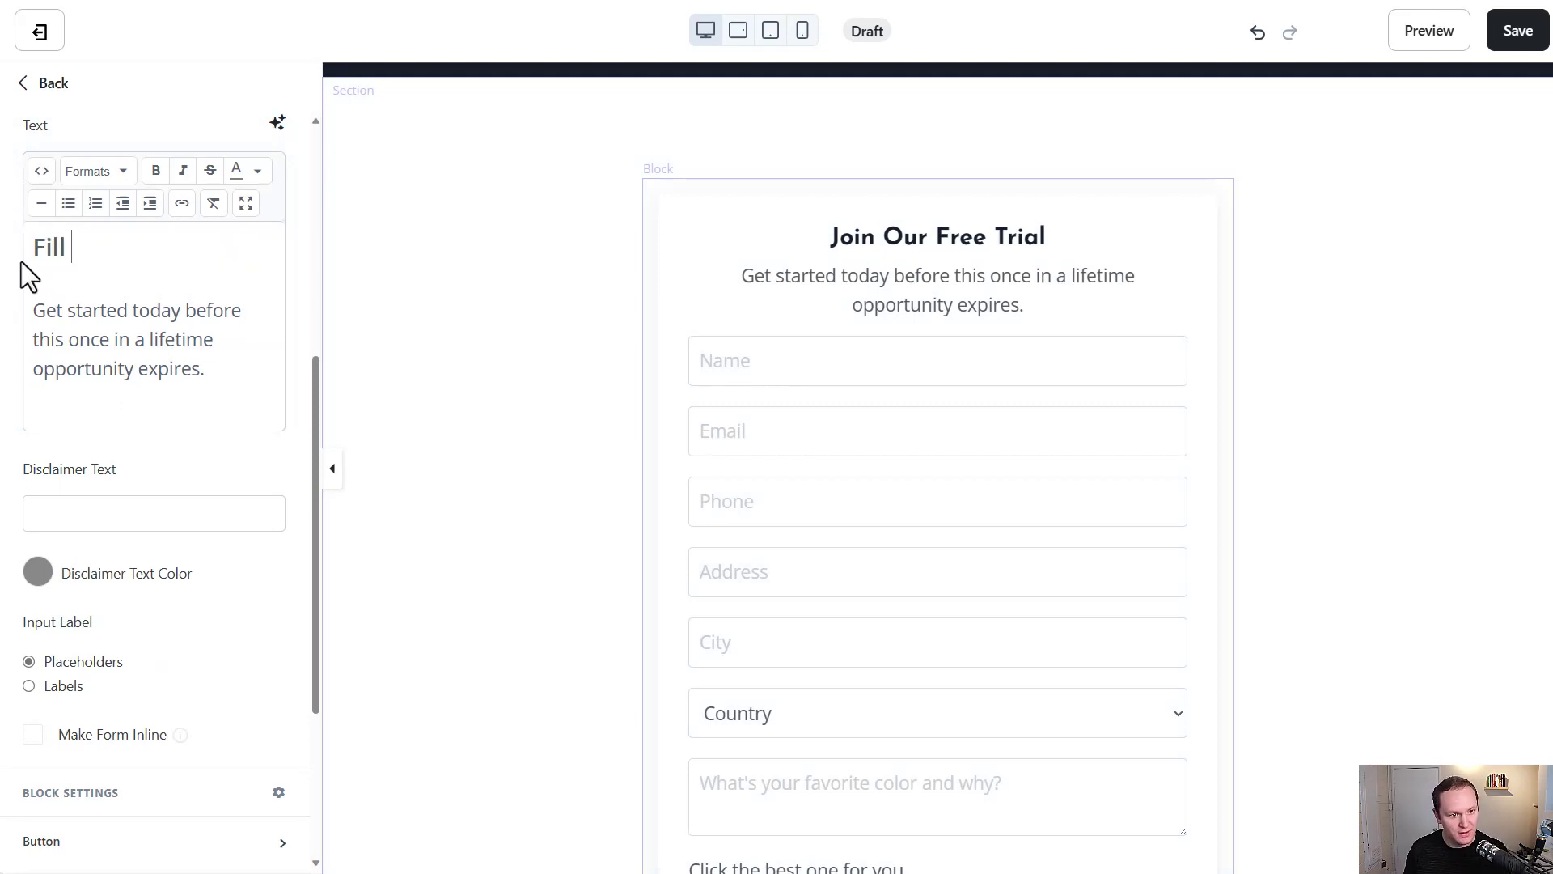
{"action": "type", "text": "Out h"}
{"action": "key", "text": "BackSpace"}
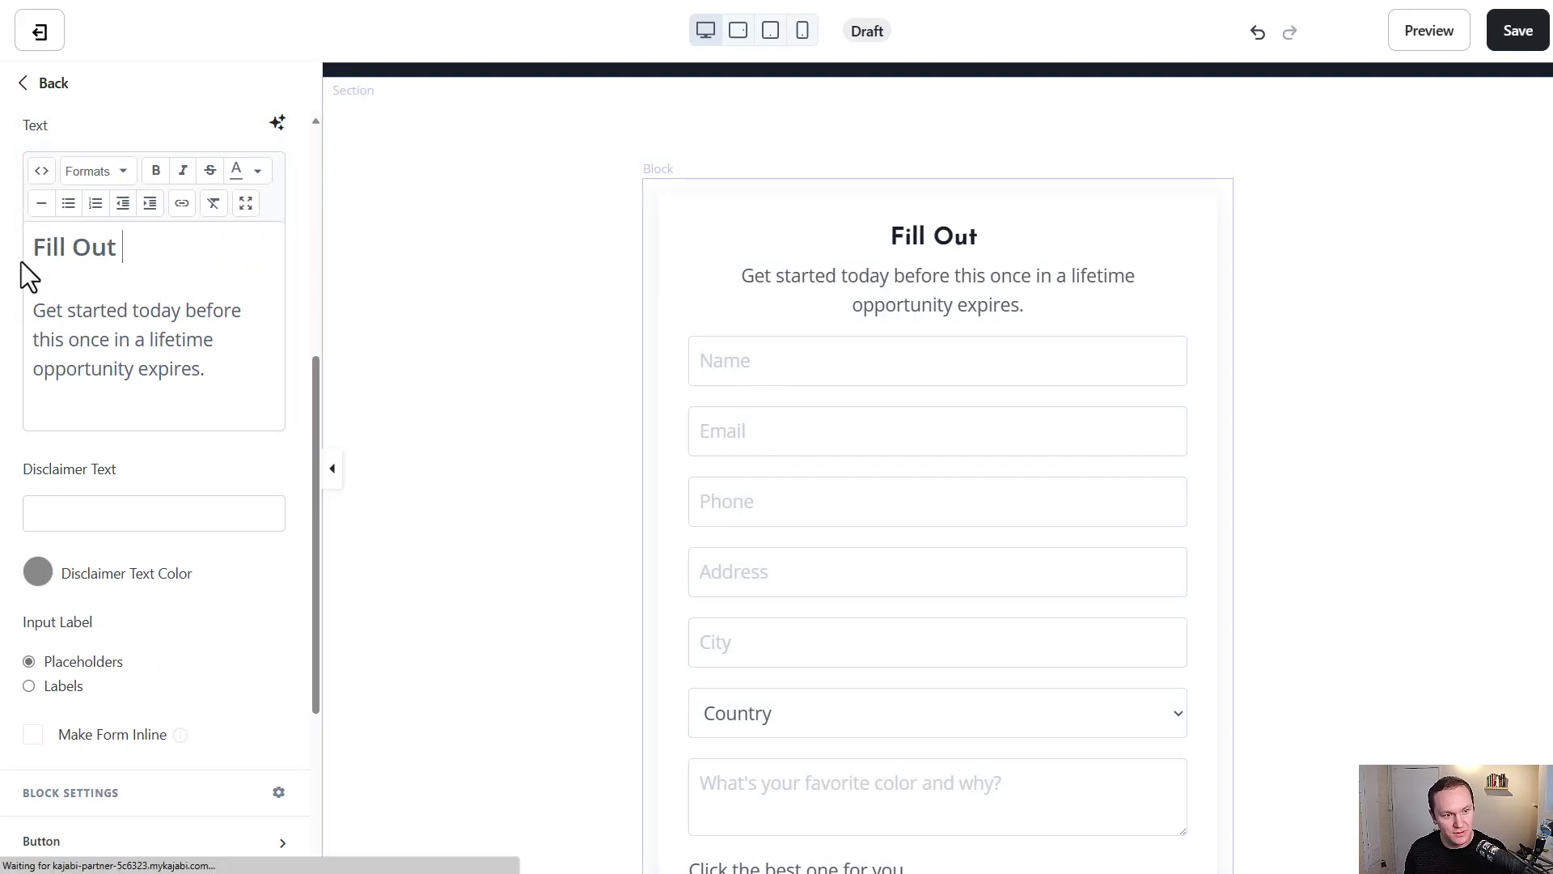
{"action": "type", "text": "The Form To"}
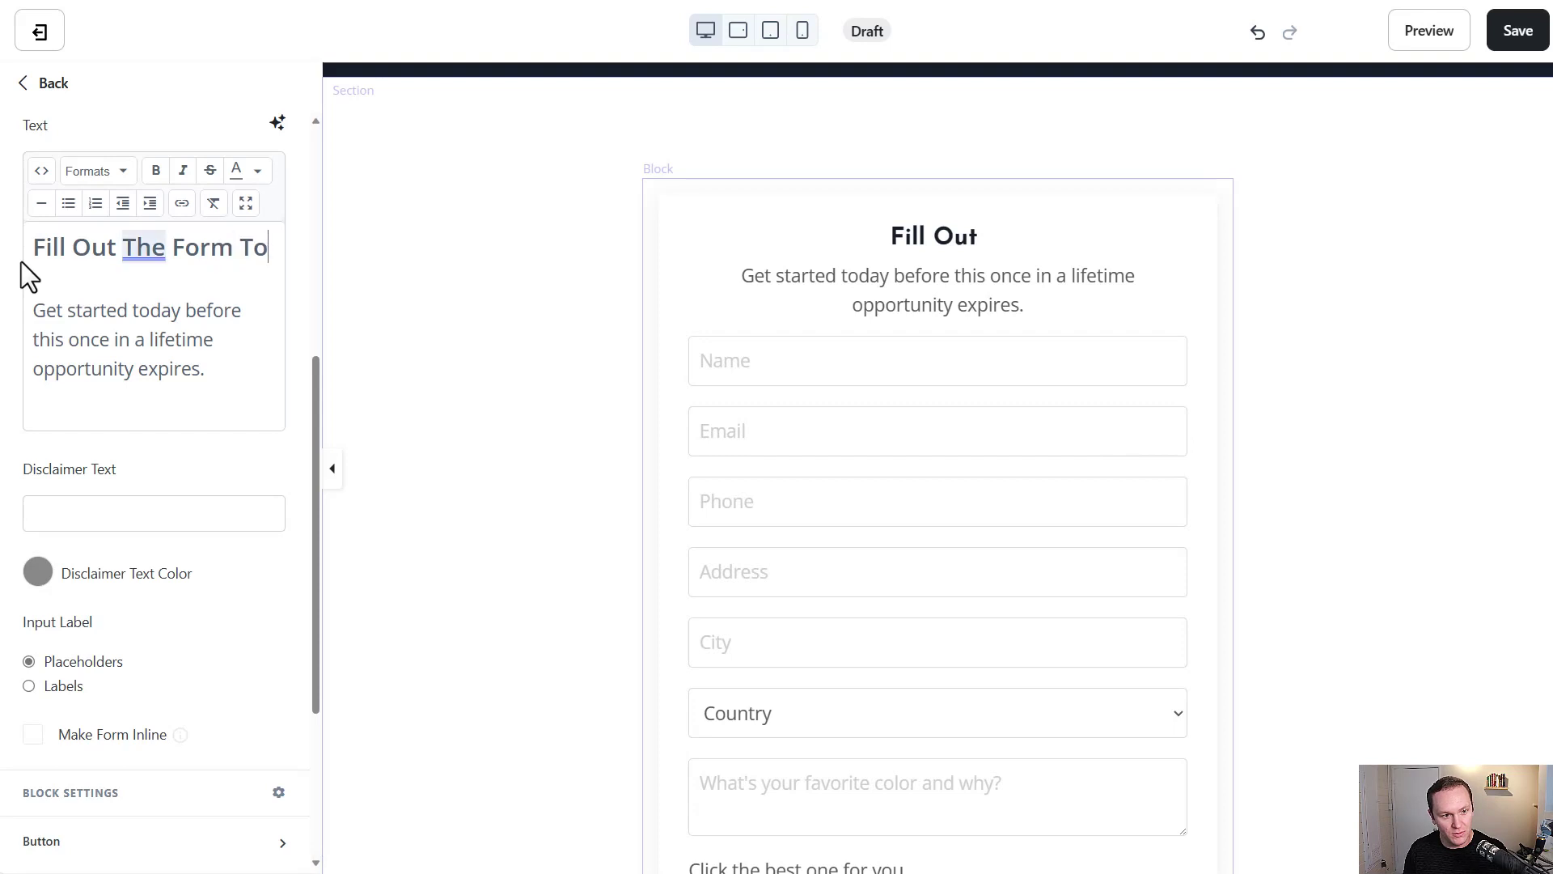
{"action": "type", "text": " Appl"}
{"action": "key", "text": "BackSpace"}
{"action": "key", "text": "BackSpace"}
{"action": "type", "text": "op"}
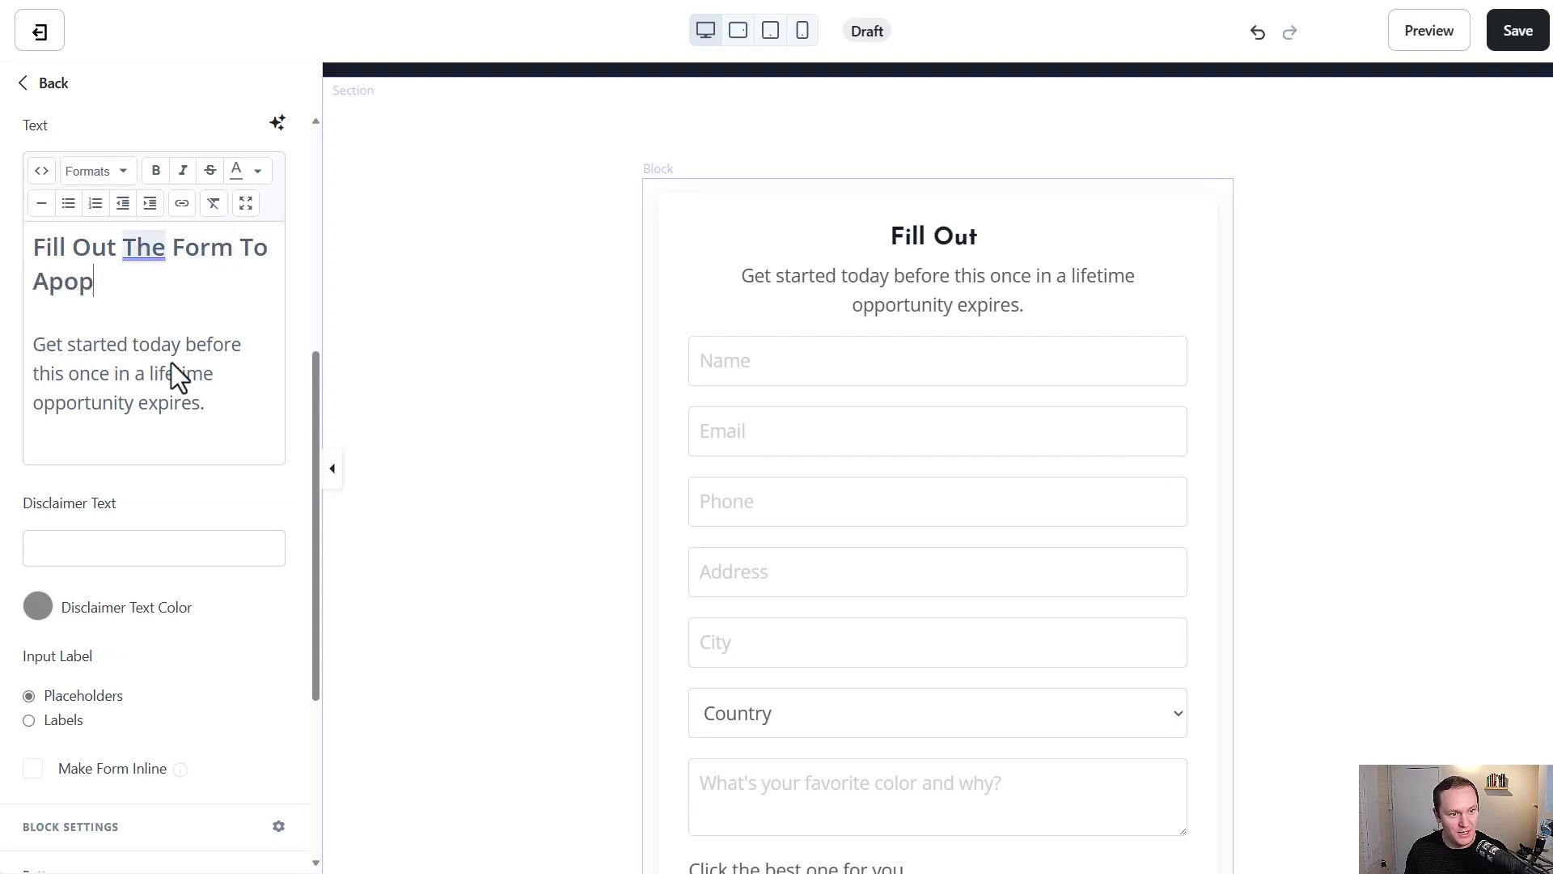
{"action": "key", "text": "BackSpace"}
{"action": "key", "text": "BackSpace"}
{"action": "type", "text": "ply"}
{"action": "left_click_drag", "start_coordinate": [208, 403], "coordinate": [8, 356]}
{"action": "scroll", "coordinate": [399, 301], "scroll_direction": "down", "scroll_amount": 6}
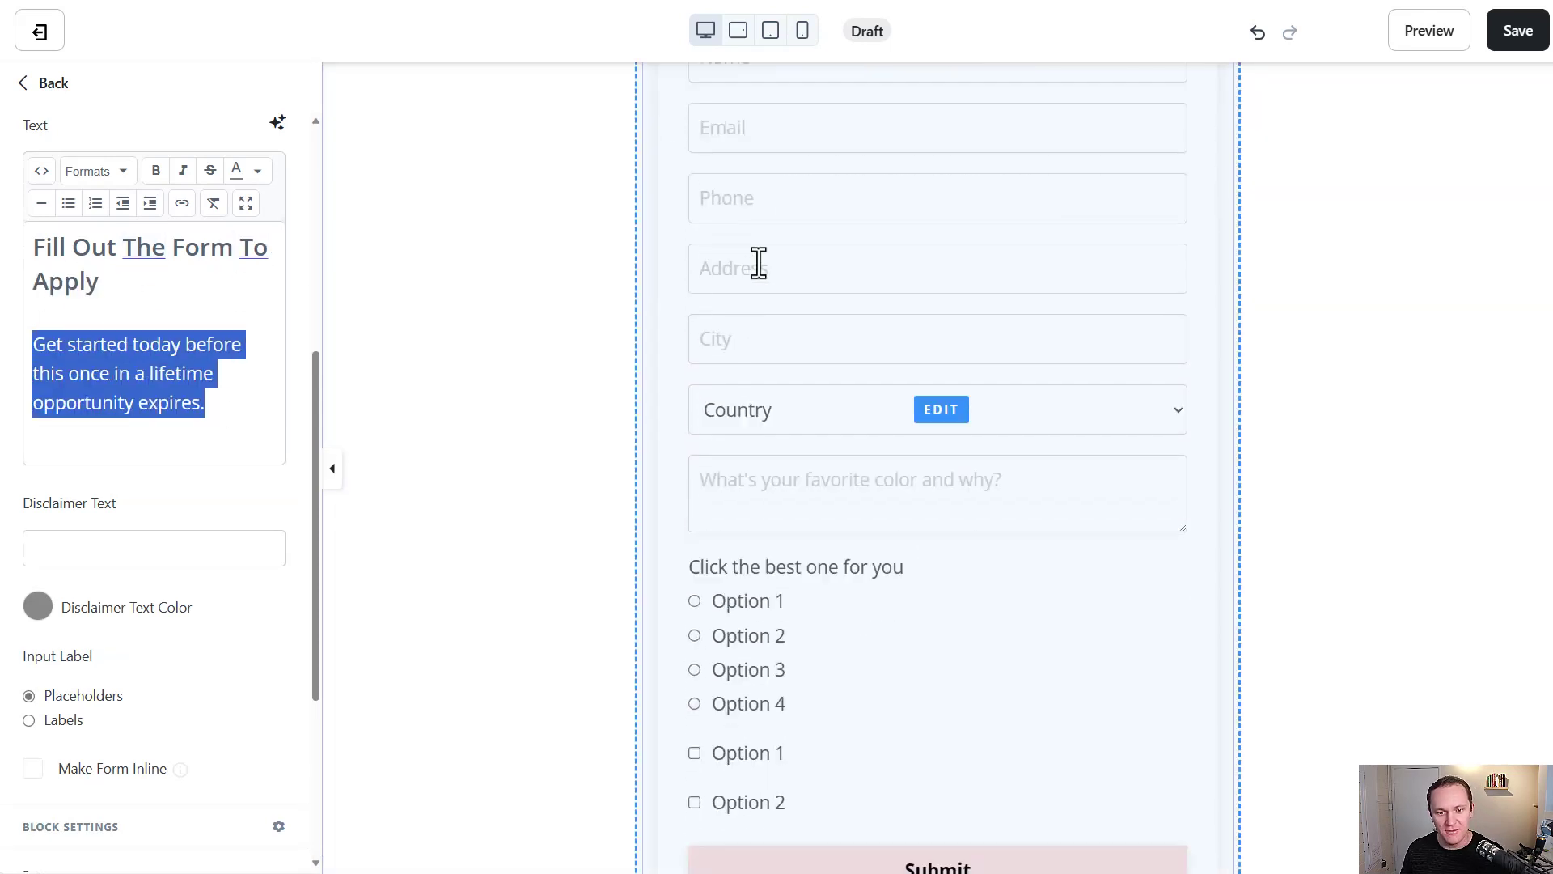
{"action": "scroll", "coordinate": [548, 561], "scroll_direction": "up", "scroll_amount": 15}
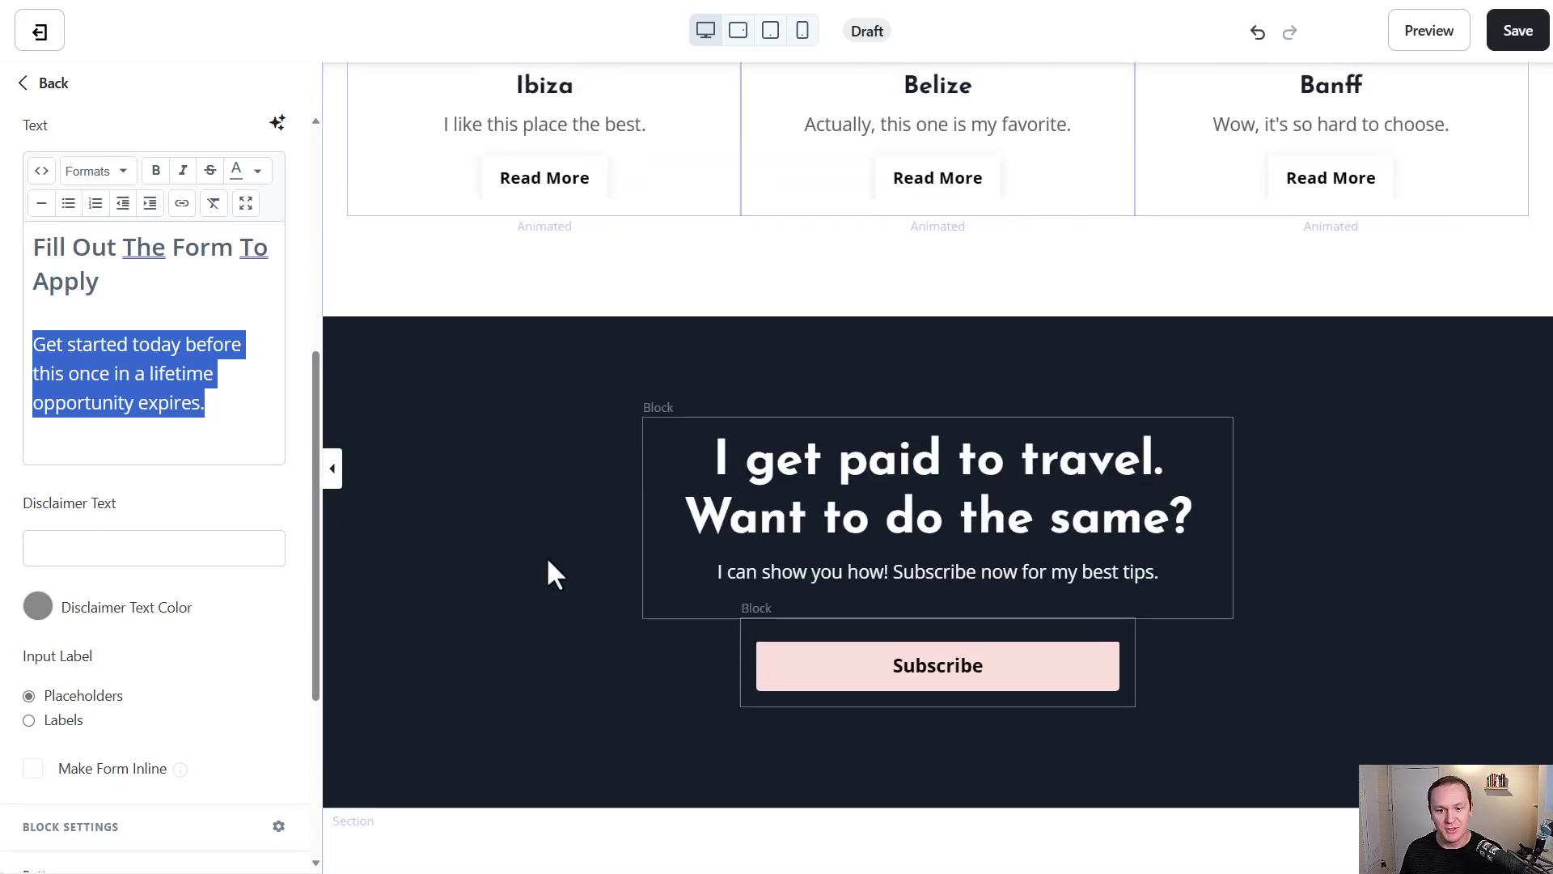
Delete the dark Subscribe section from the page
{"action": "left_click", "coordinate": [458, 487]}
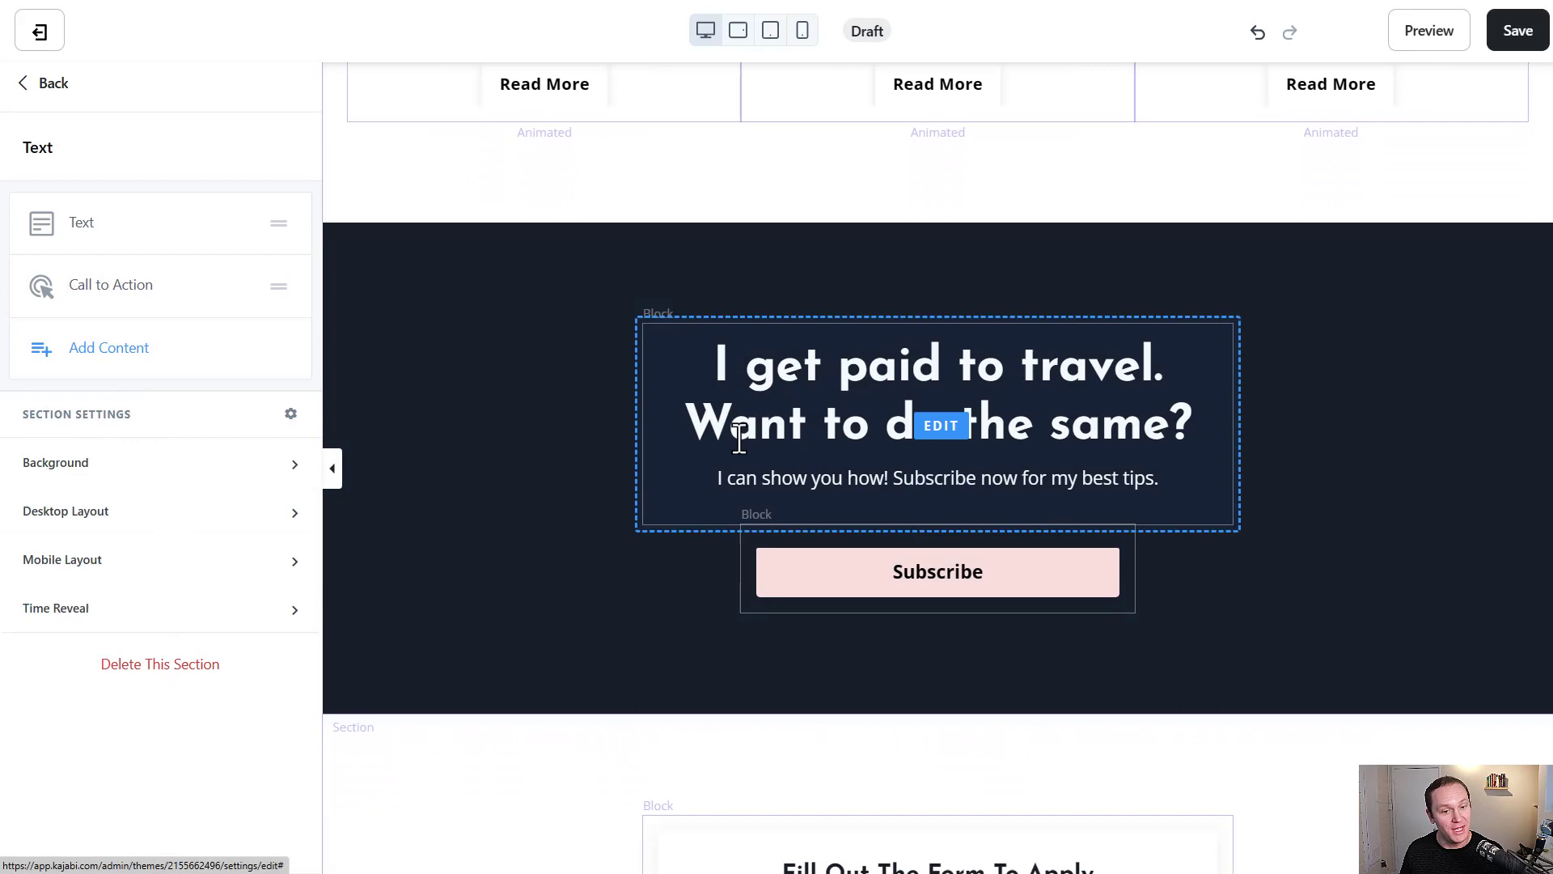
{"action": "left_click", "coordinate": [161, 659]}
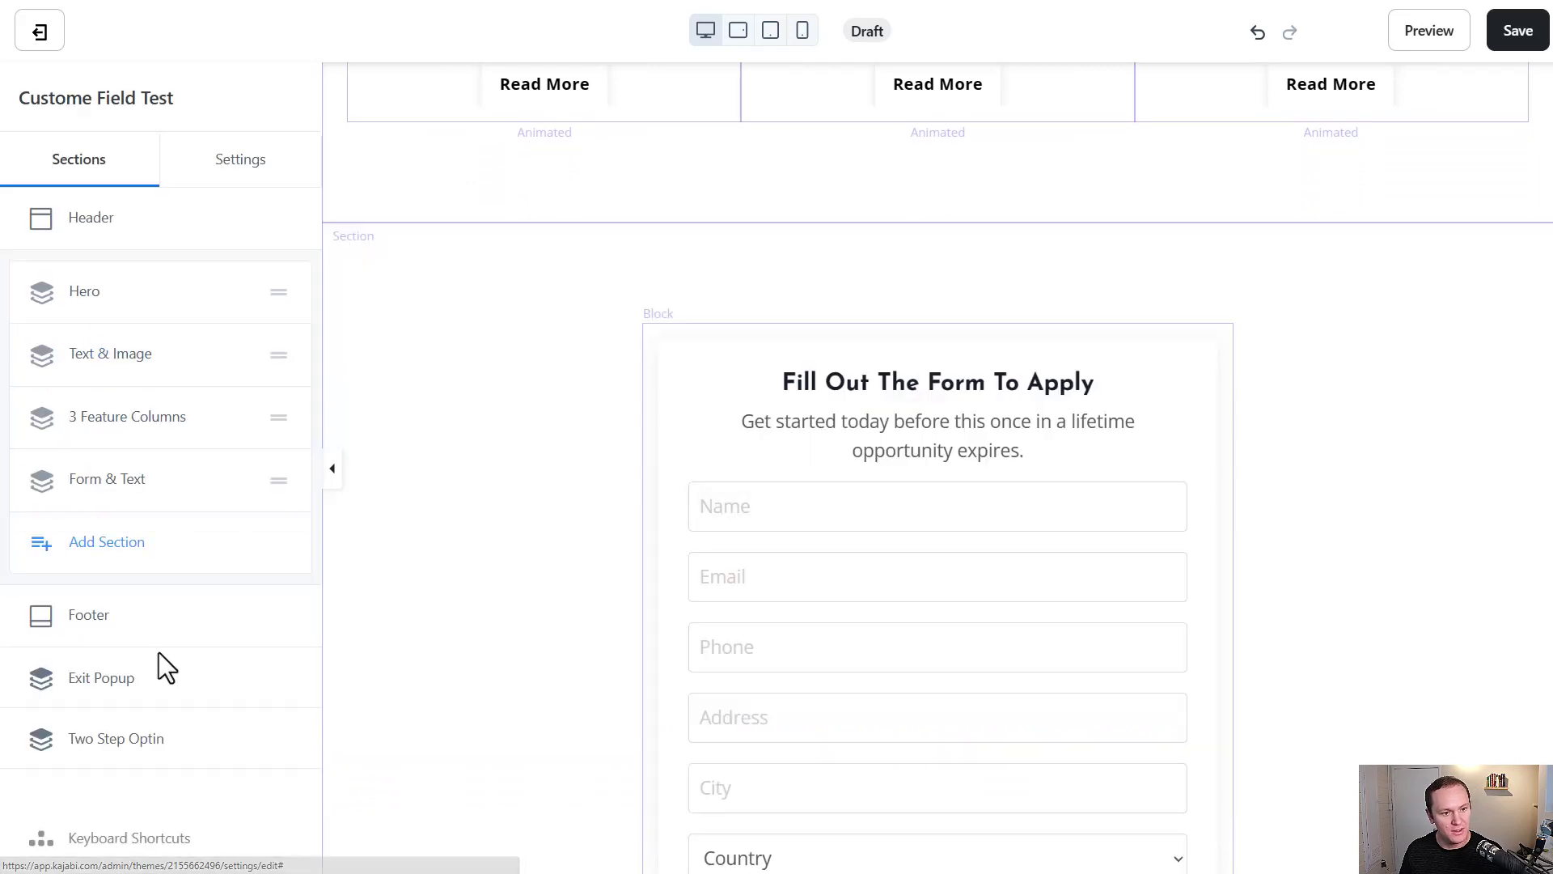
{"action": "scroll", "coordinate": [630, 510], "scroll_direction": "up", "scroll_amount": 4}
{"action": "scroll", "coordinate": [615, 501], "scroll_direction": "down", "scroll_amount": 3}
Set the Form & Text section background colour to light grey ECF0F1
{"action": "left_click", "coordinate": [594, 497]}
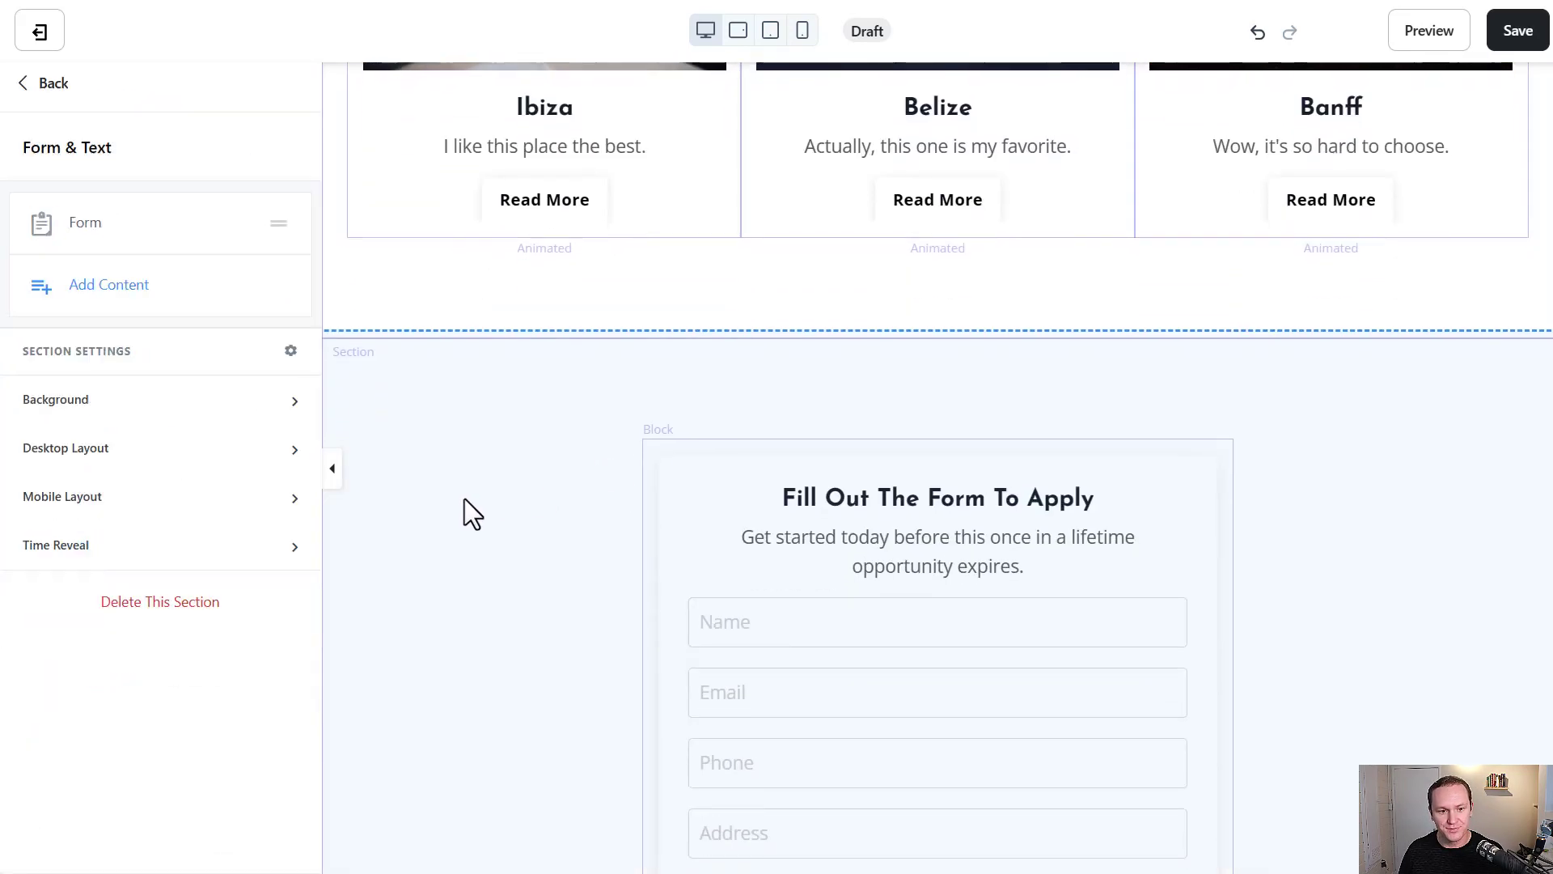
{"action": "scroll", "coordinate": [465, 505], "scroll_direction": "down", "scroll_amount": 6}
{"action": "left_click", "coordinate": [93, 416]}
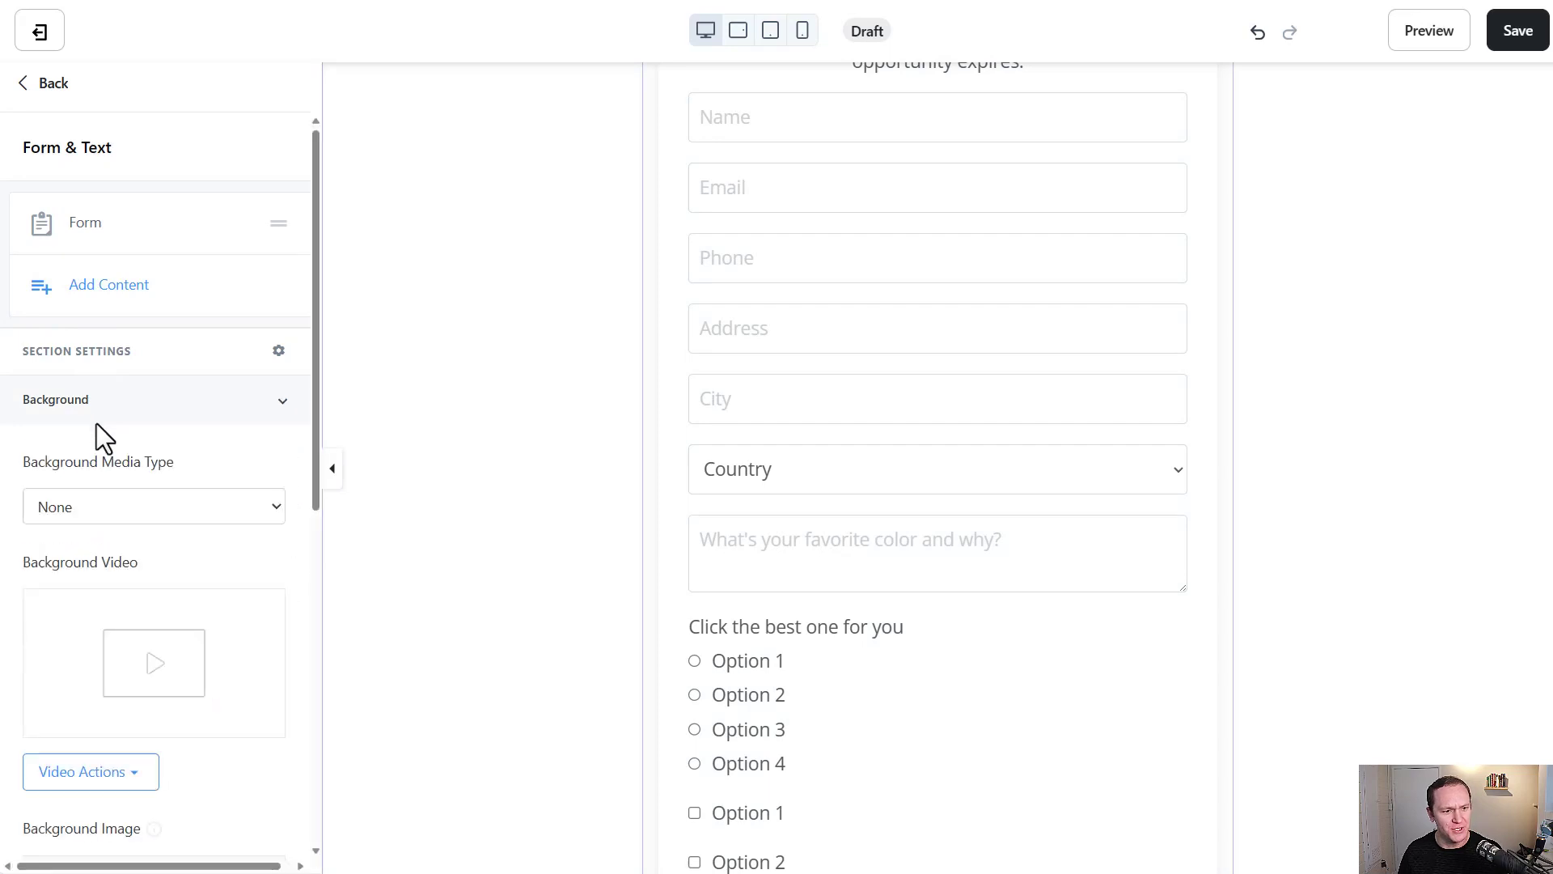
{"action": "scroll", "coordinate": [97, 441], "scroll_direction": "down", "scroll_amount": 8}
{"action": "left_click", "coordinate": [38, 618]}
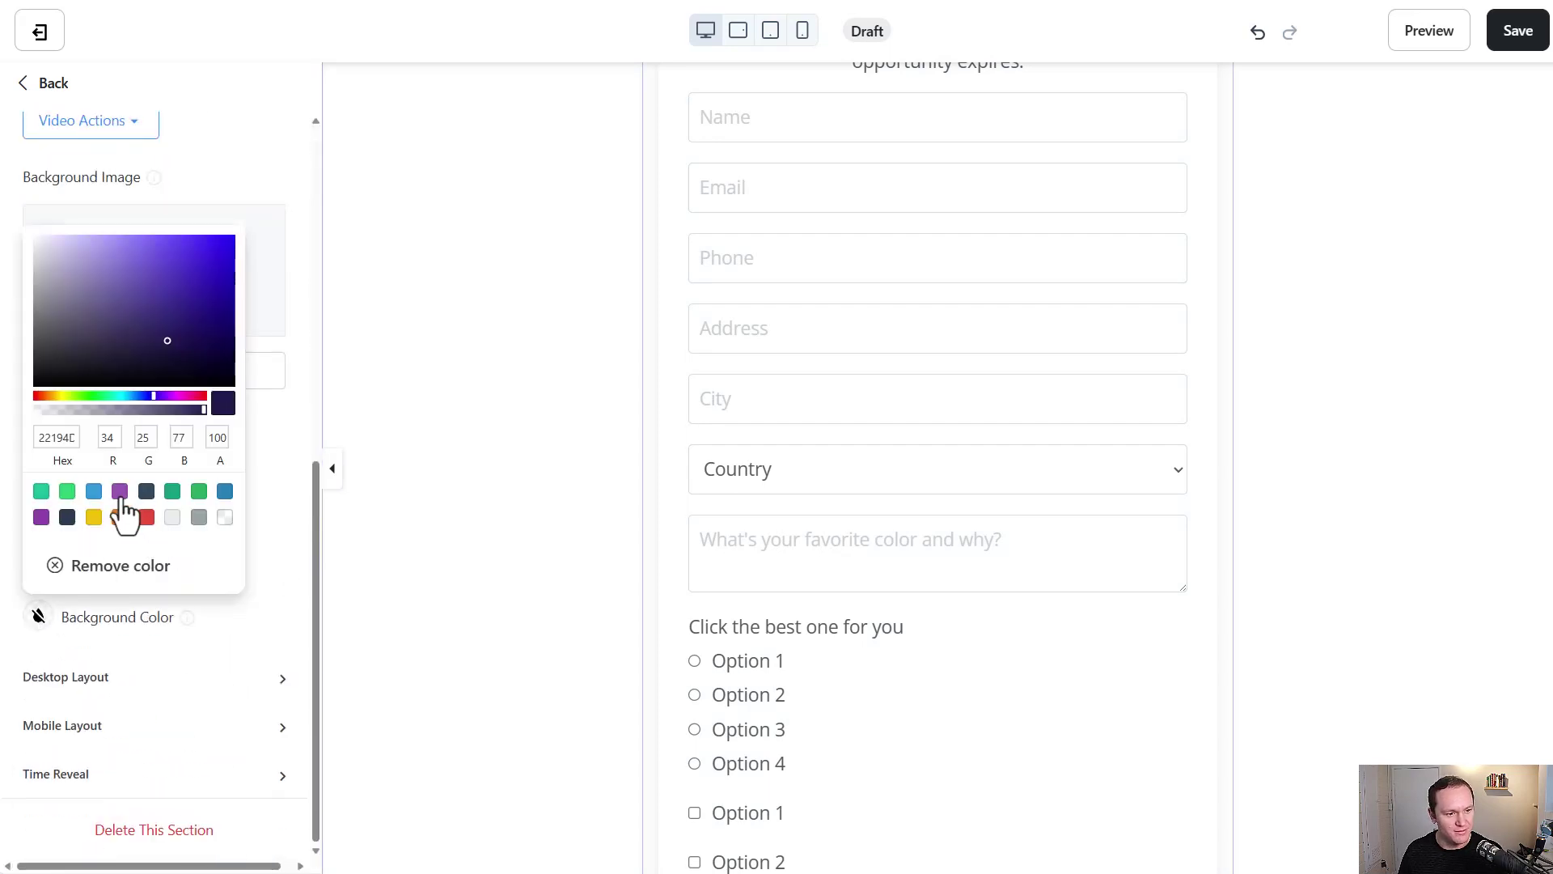
{"action": "left_click", "coordinate": [94, 494]}
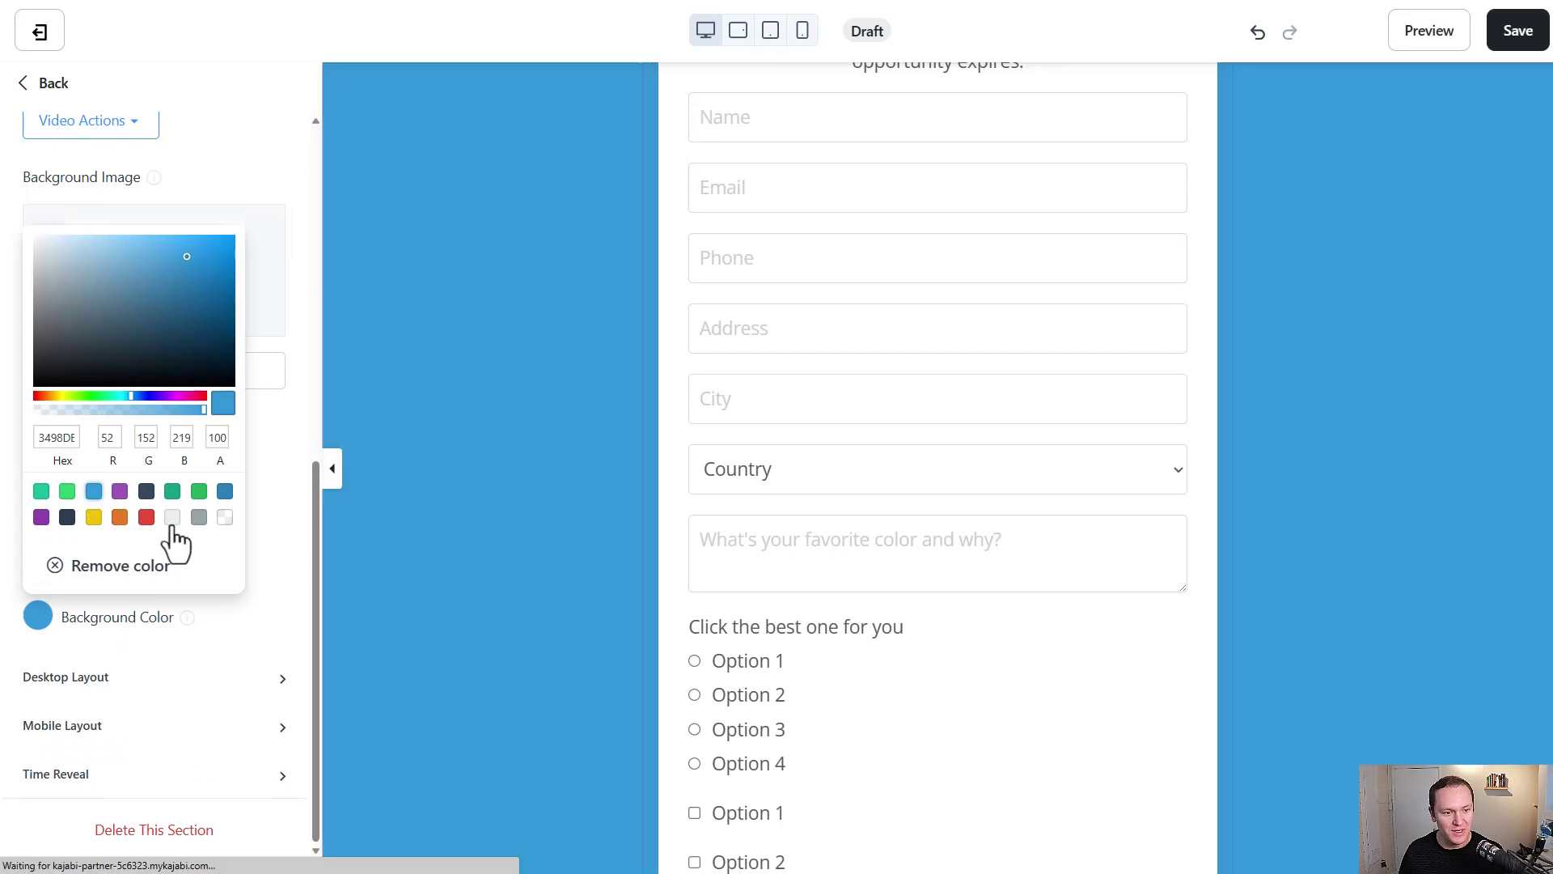
{"action": "left_click", "coordinate": [172, 518]}
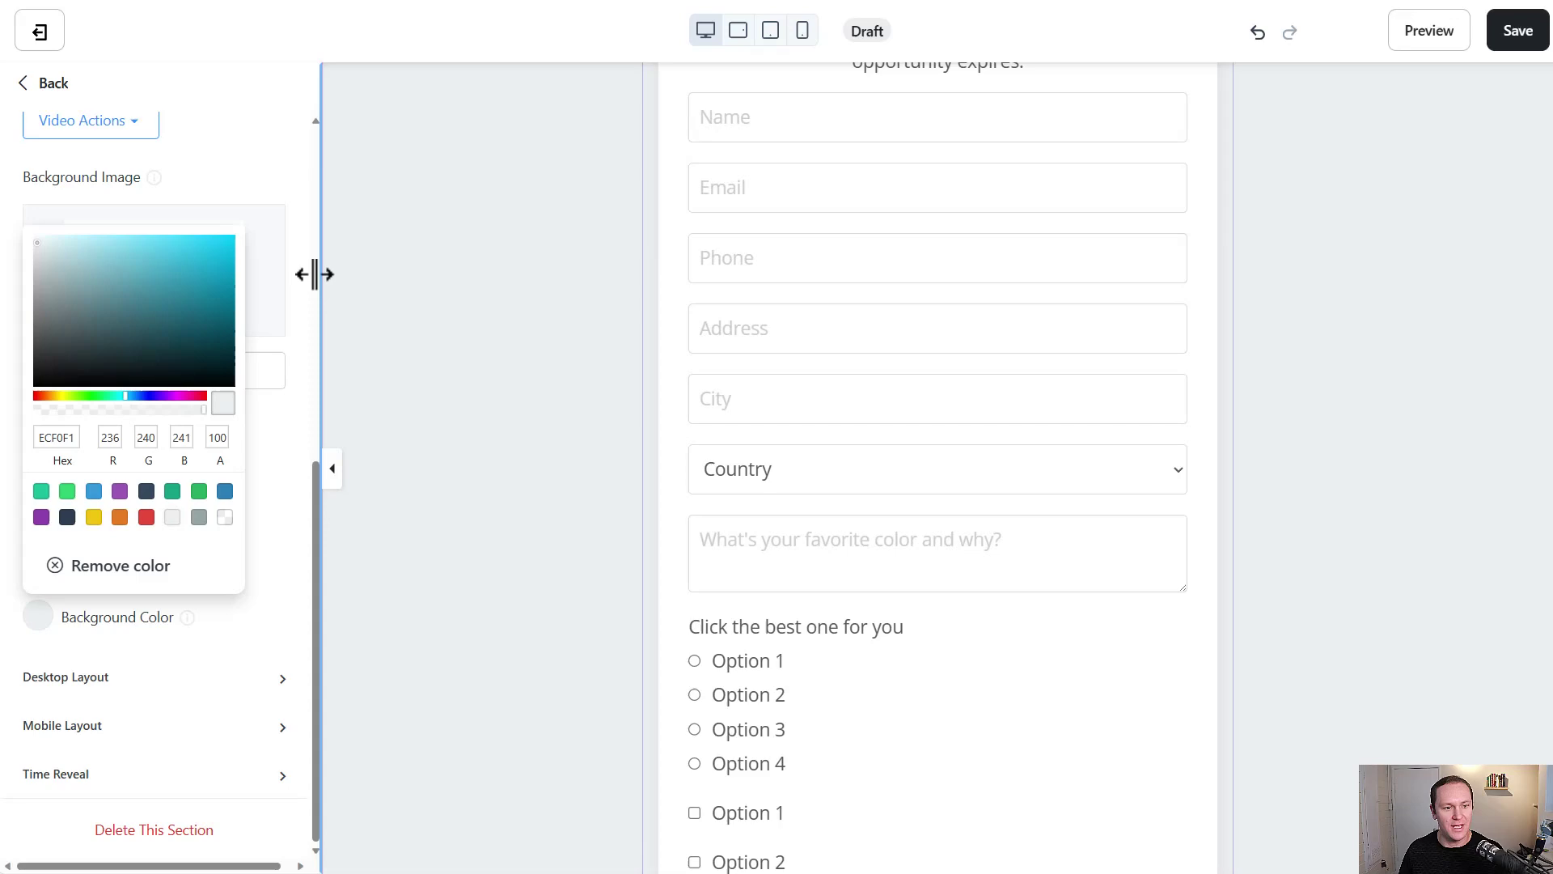
{"action": "left_click", "coordinate": [236, 167]}
{"action": "scroll", "coordinate": [401, 323], "scroll_direction": "up", "scroll_amount": 15}
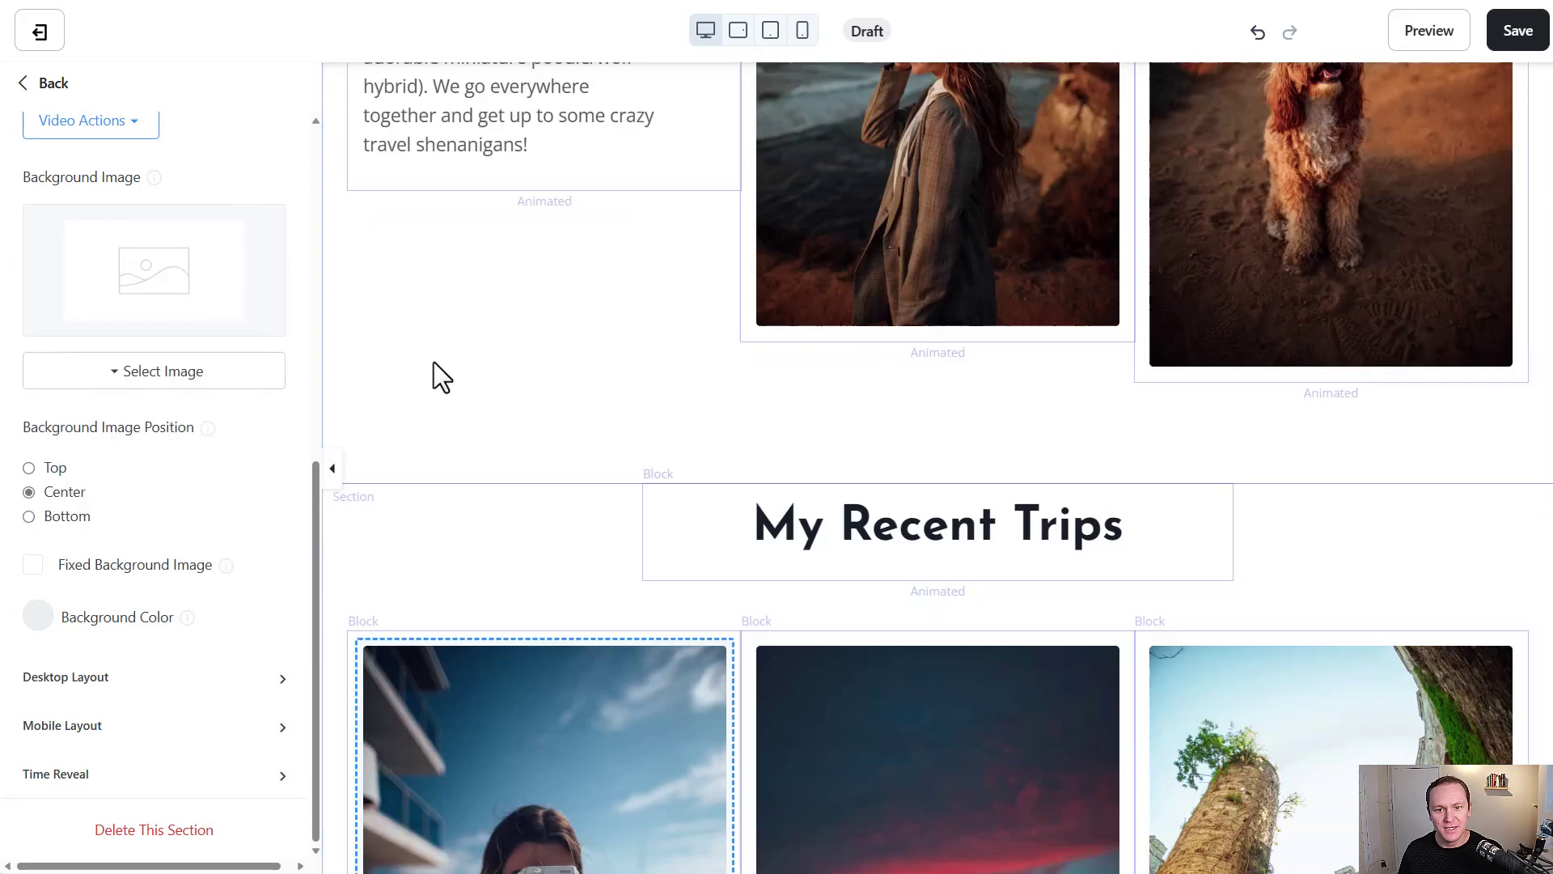
{"action": "scroll", "coordinate": [433, 362], "scroll_direction": "up", "scroll_amount": 10}
{"action": "scroll", "coordinate": [437, 378], "scroll_direction": "down", "scroll_amount": 3}
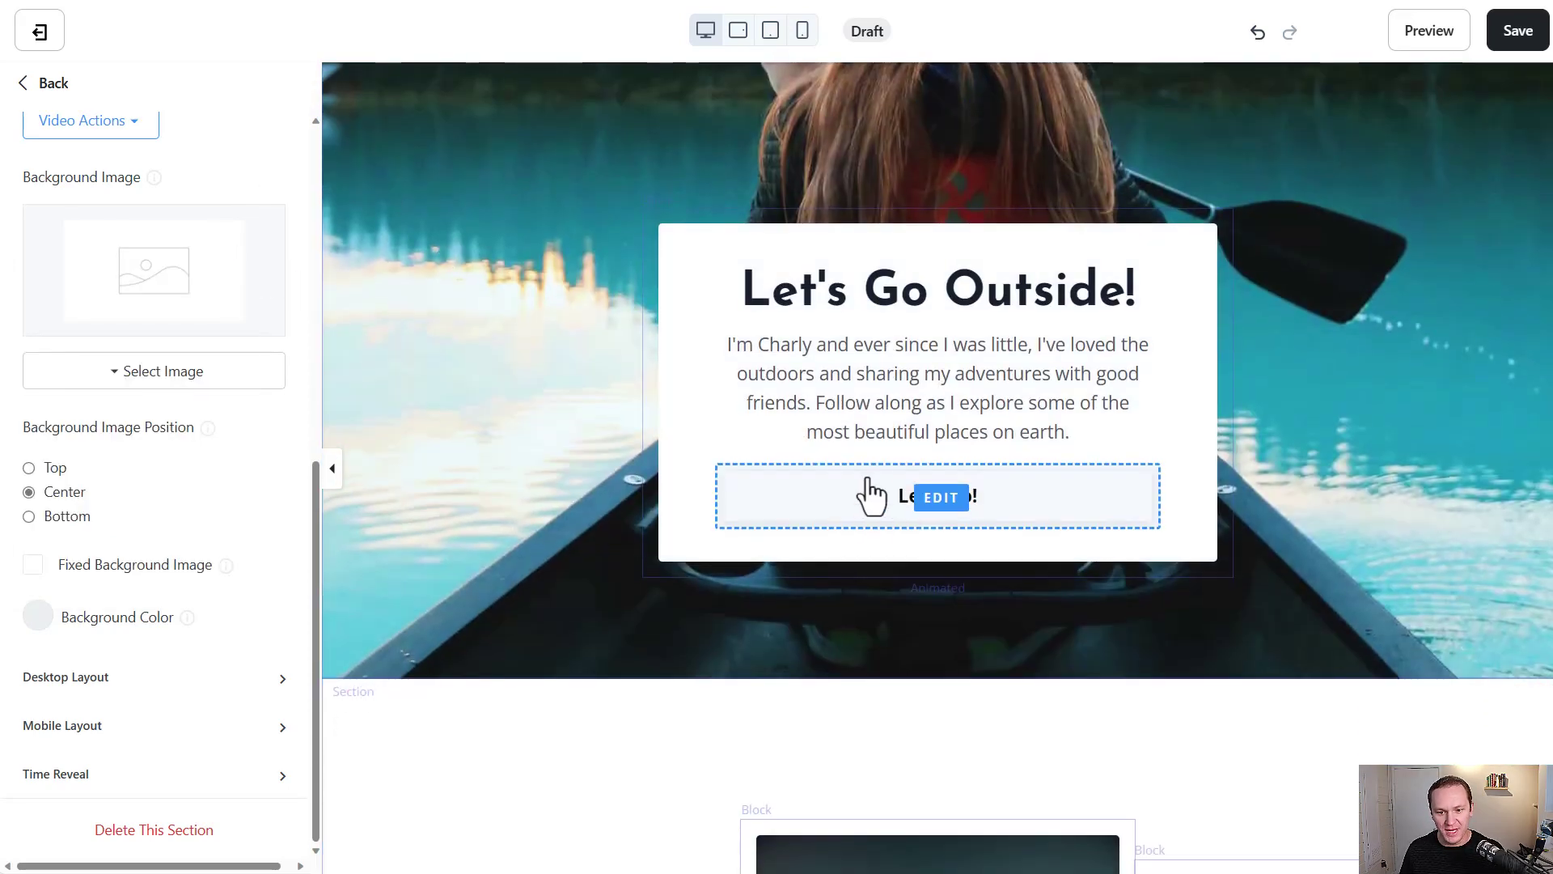
Point the Let's Go! button to the Form & Text section on this page and save
{"action": "left_click", "coordinate": [872, 495]}
{"action": "scroll", "coordinate": [121, 305], "scroll_direction": "up", "scroll_amount": 2}
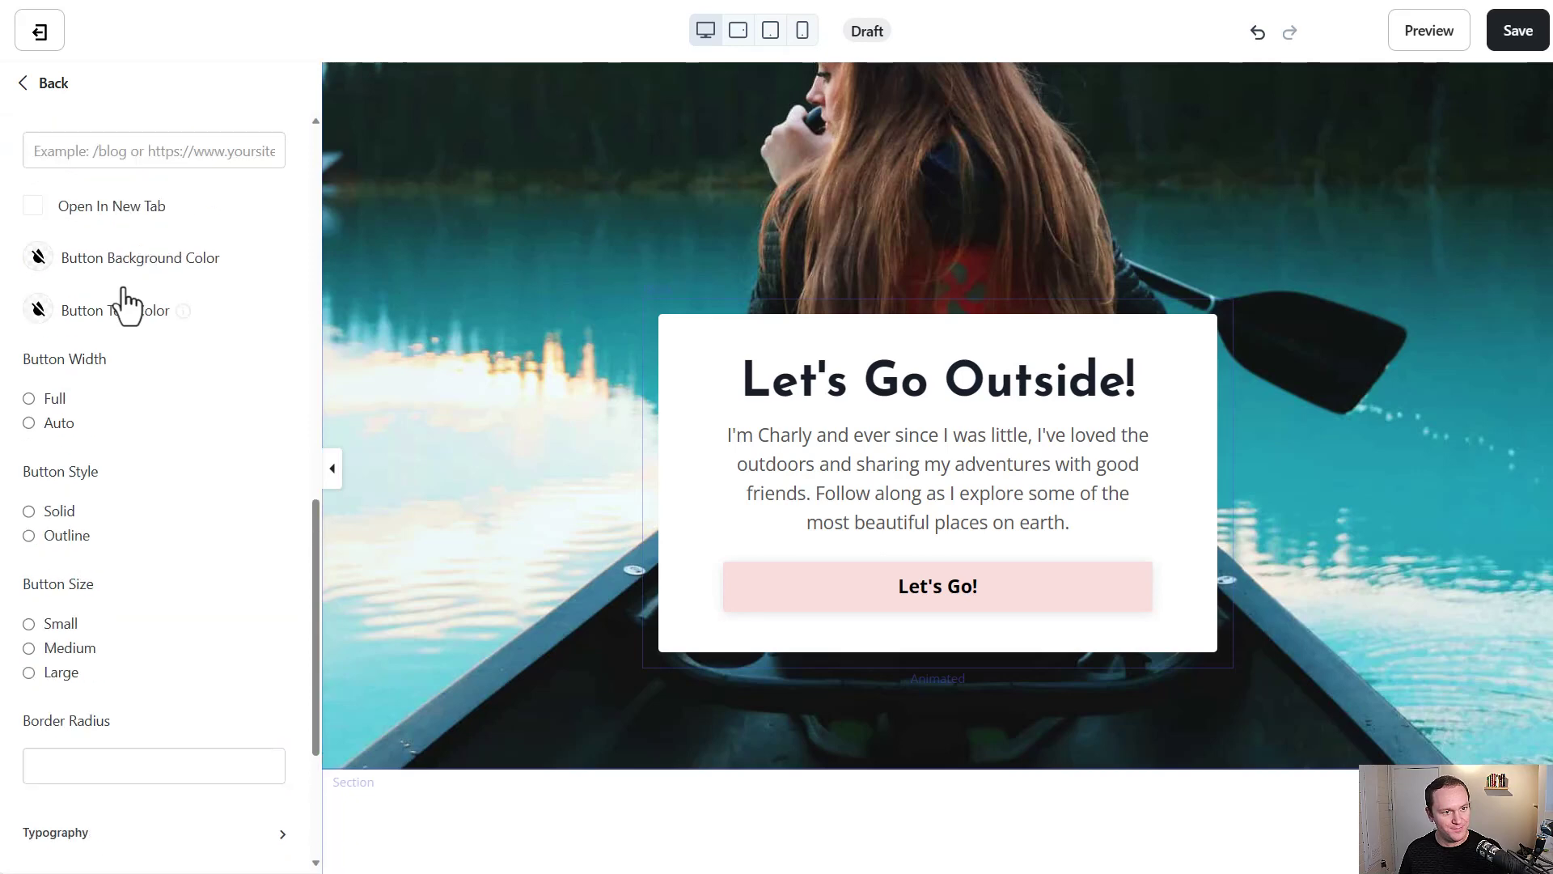
{"action": "scroll", "coordinate": [122, 307], "scroll_direction": "up", "scroll_amount": 3}
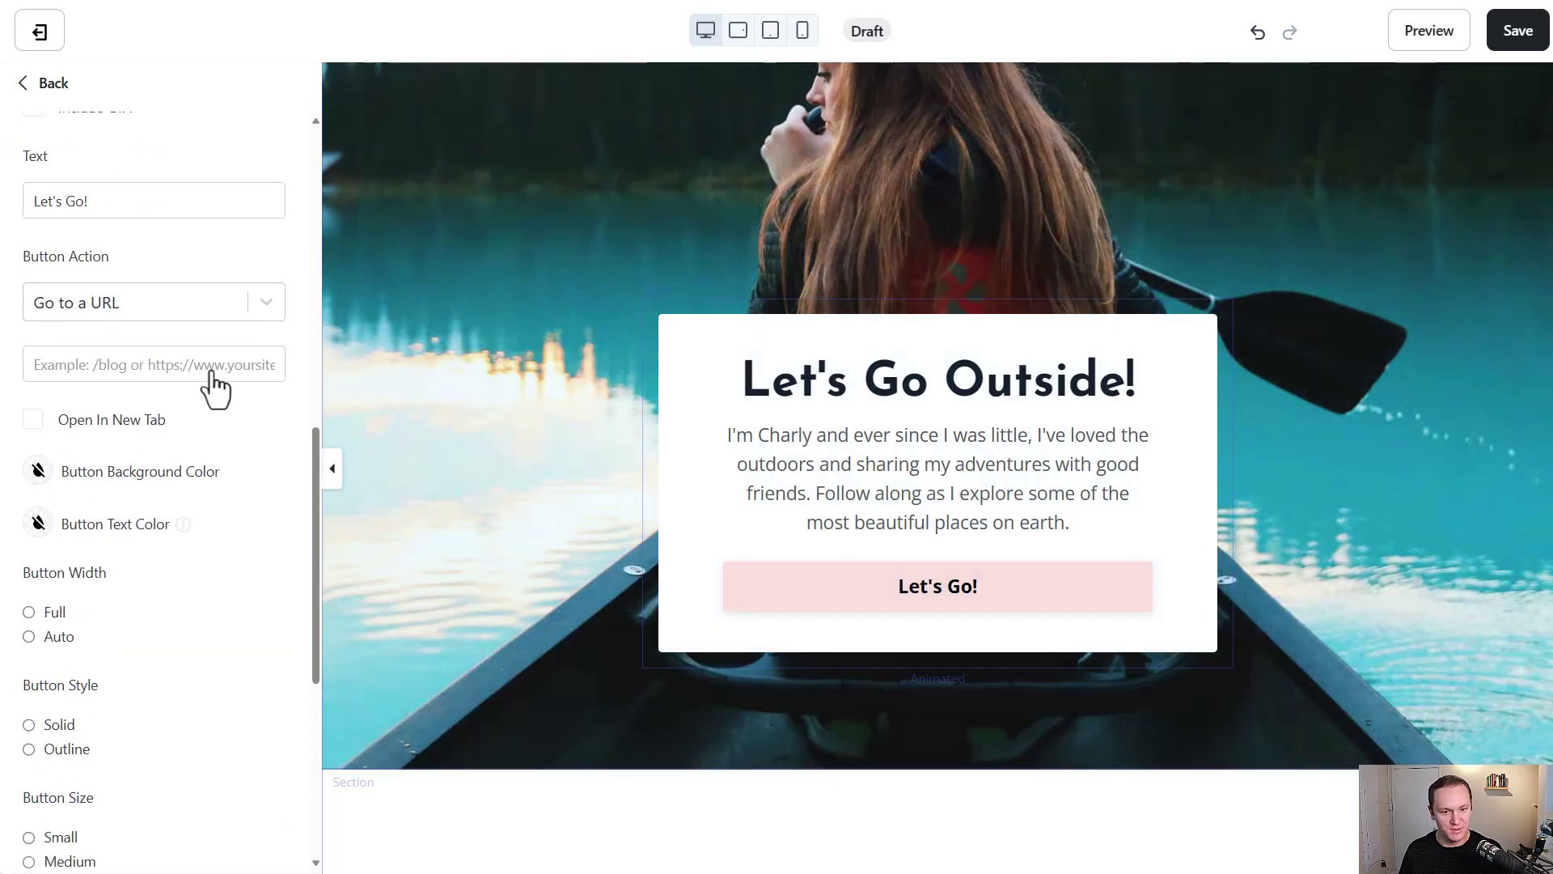
{"action": "left_click", "coordinate": [123, 301]}
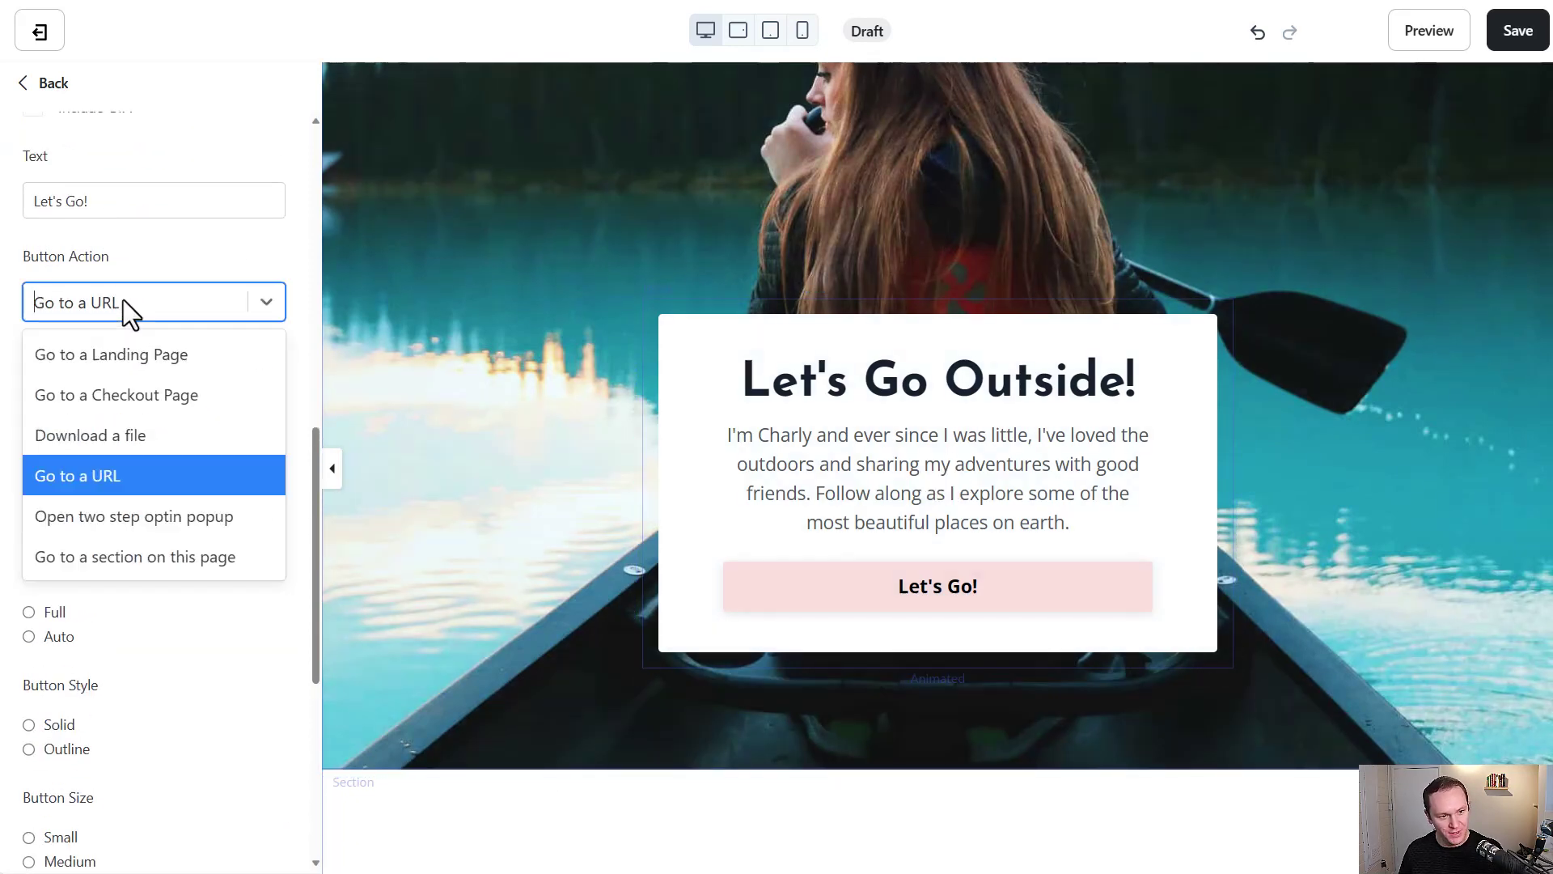
{"action": "left_click", "coordinate": [156, 554]}
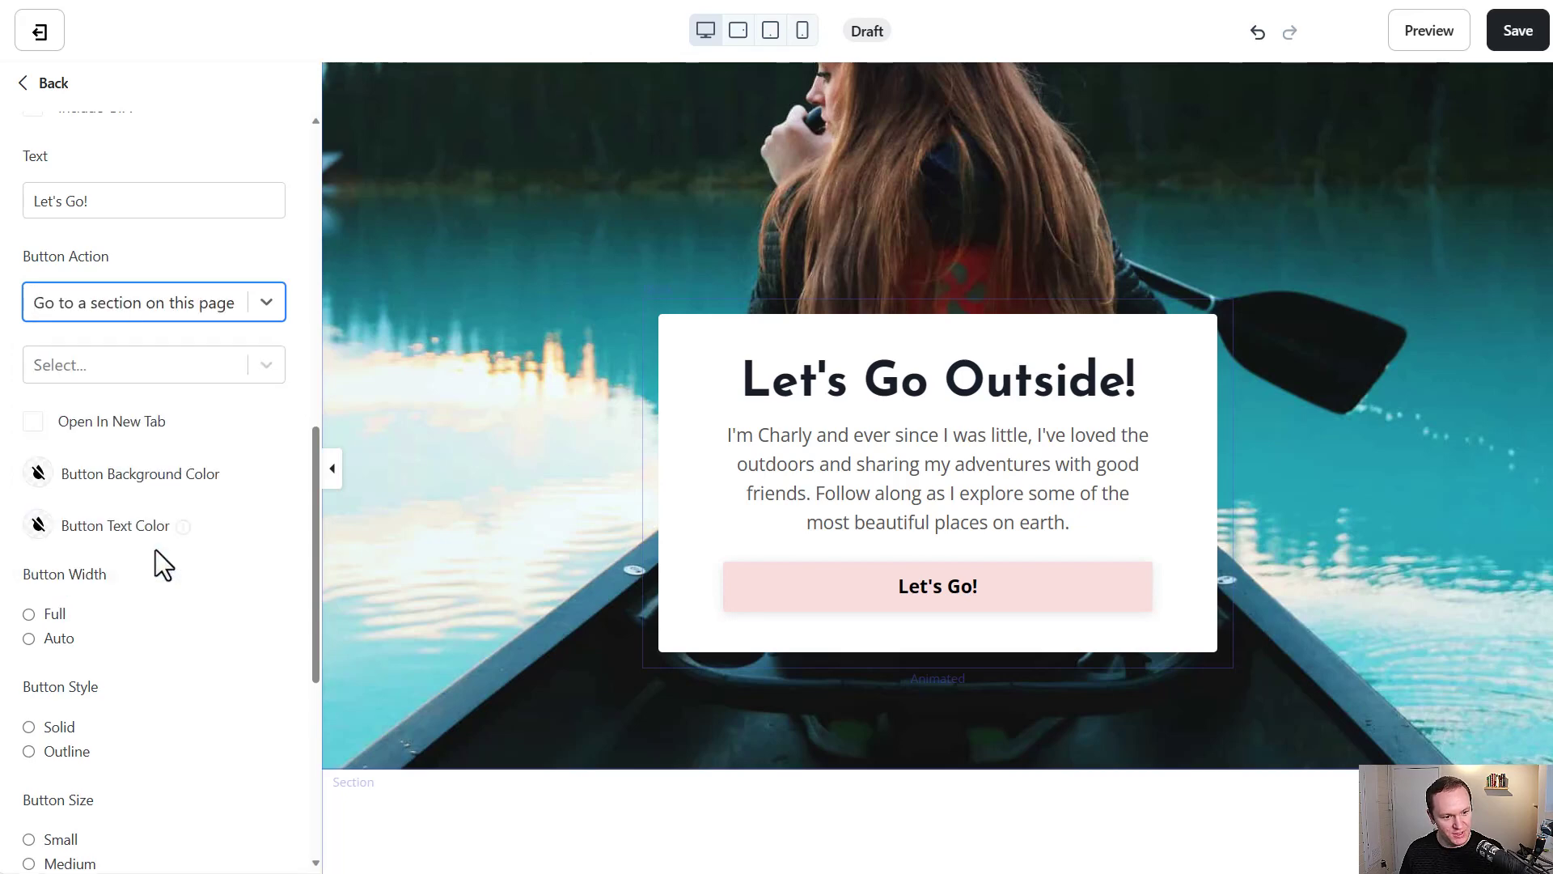
{"action": "left_click", "coordinate": [242, 365]}
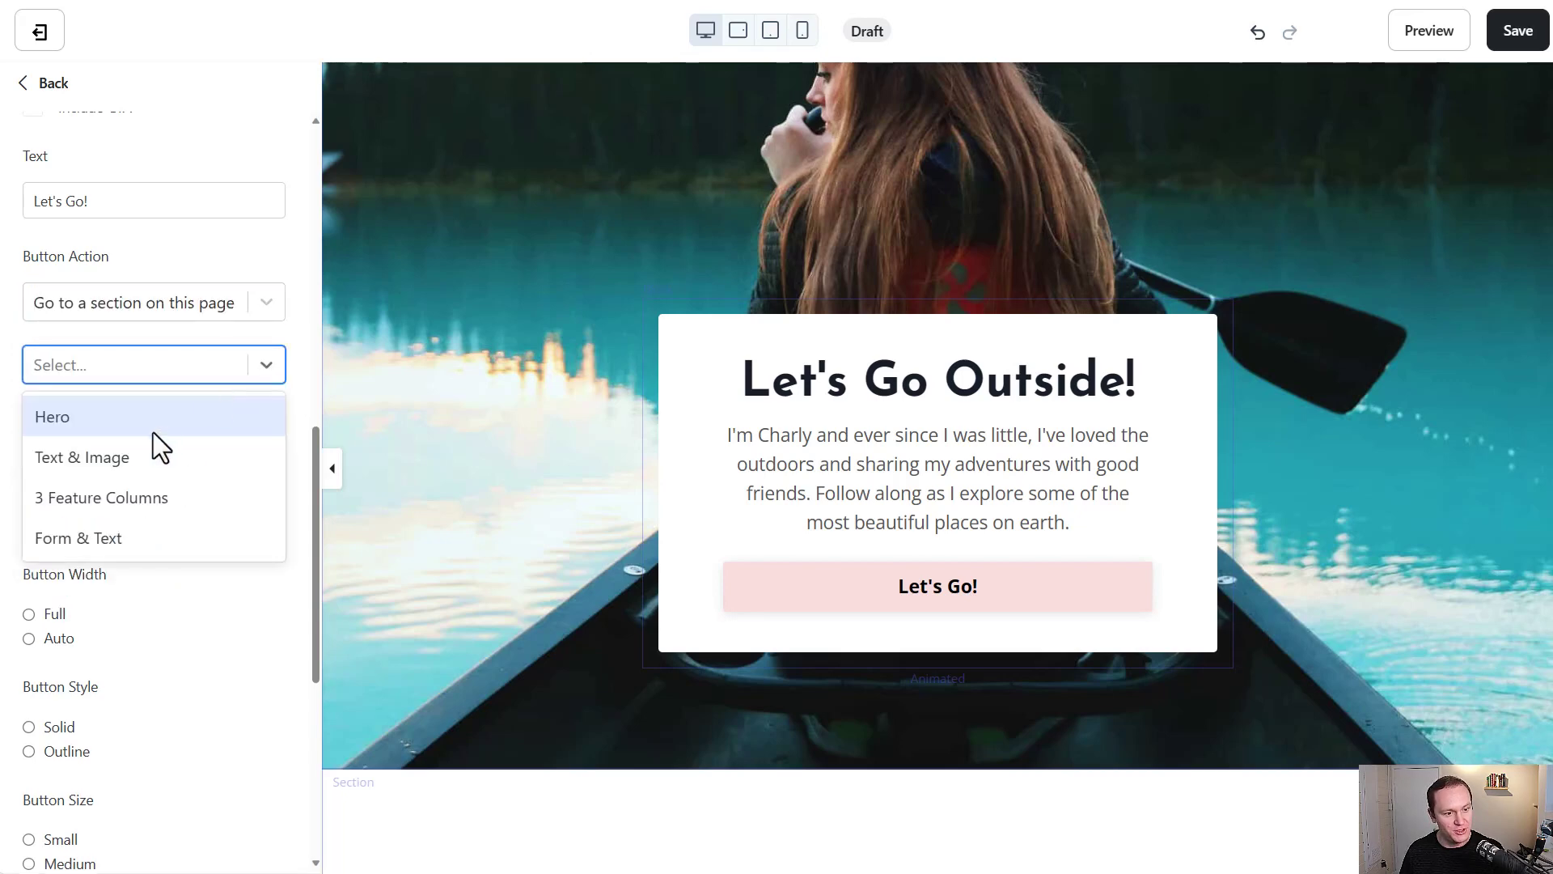
{"action": "left_click", "coordinate": [145, 539]}
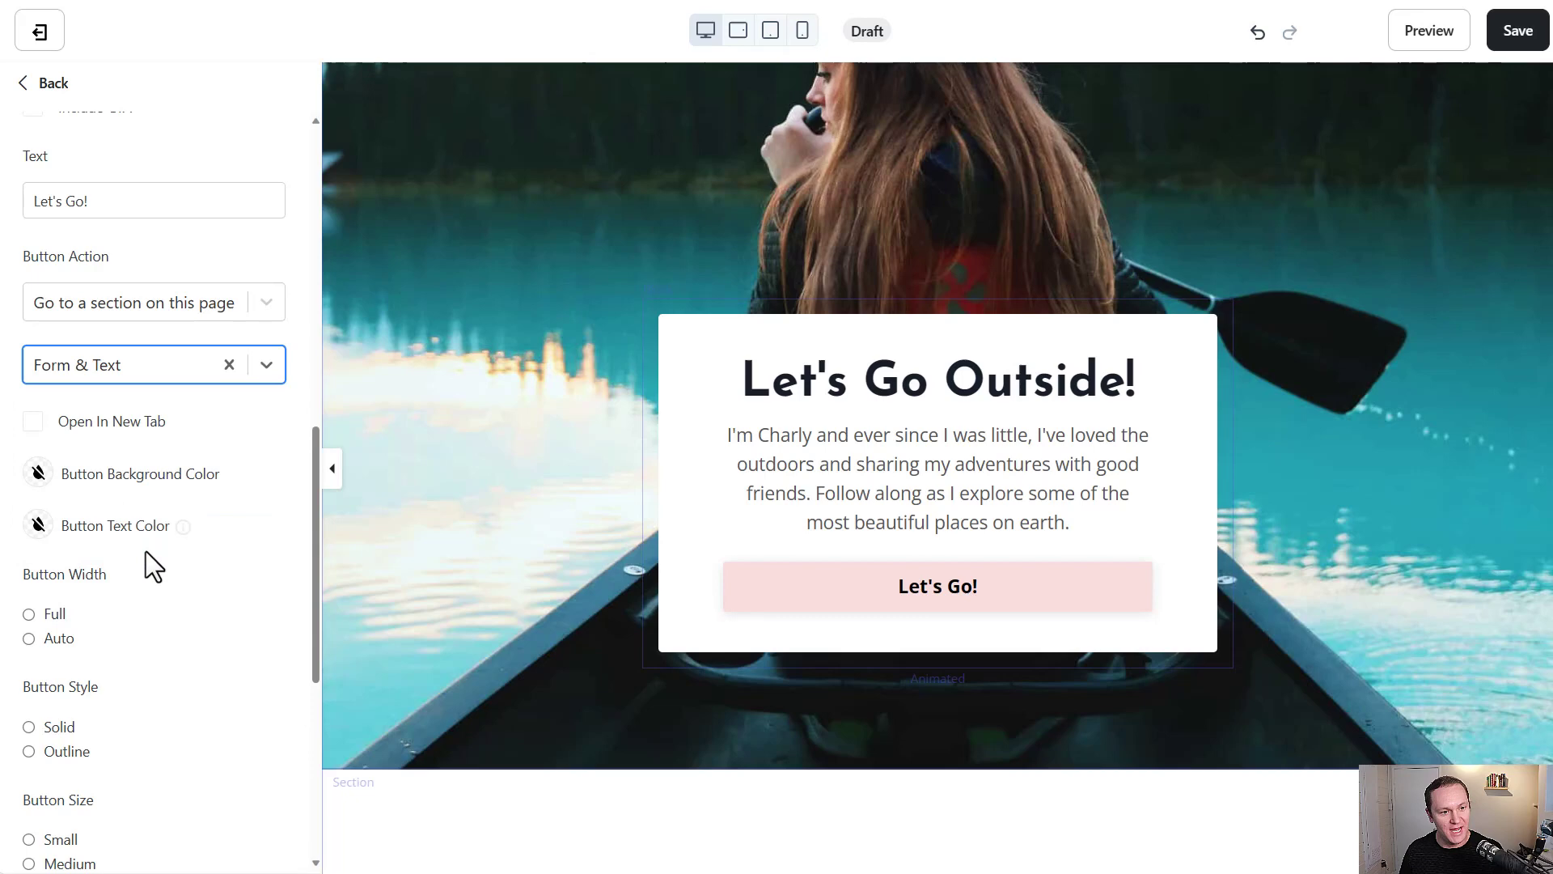
{"action": "left_click", "coordinate": [152, 572]}
{"action": "left_click", "coordinate": [1511, 37]}
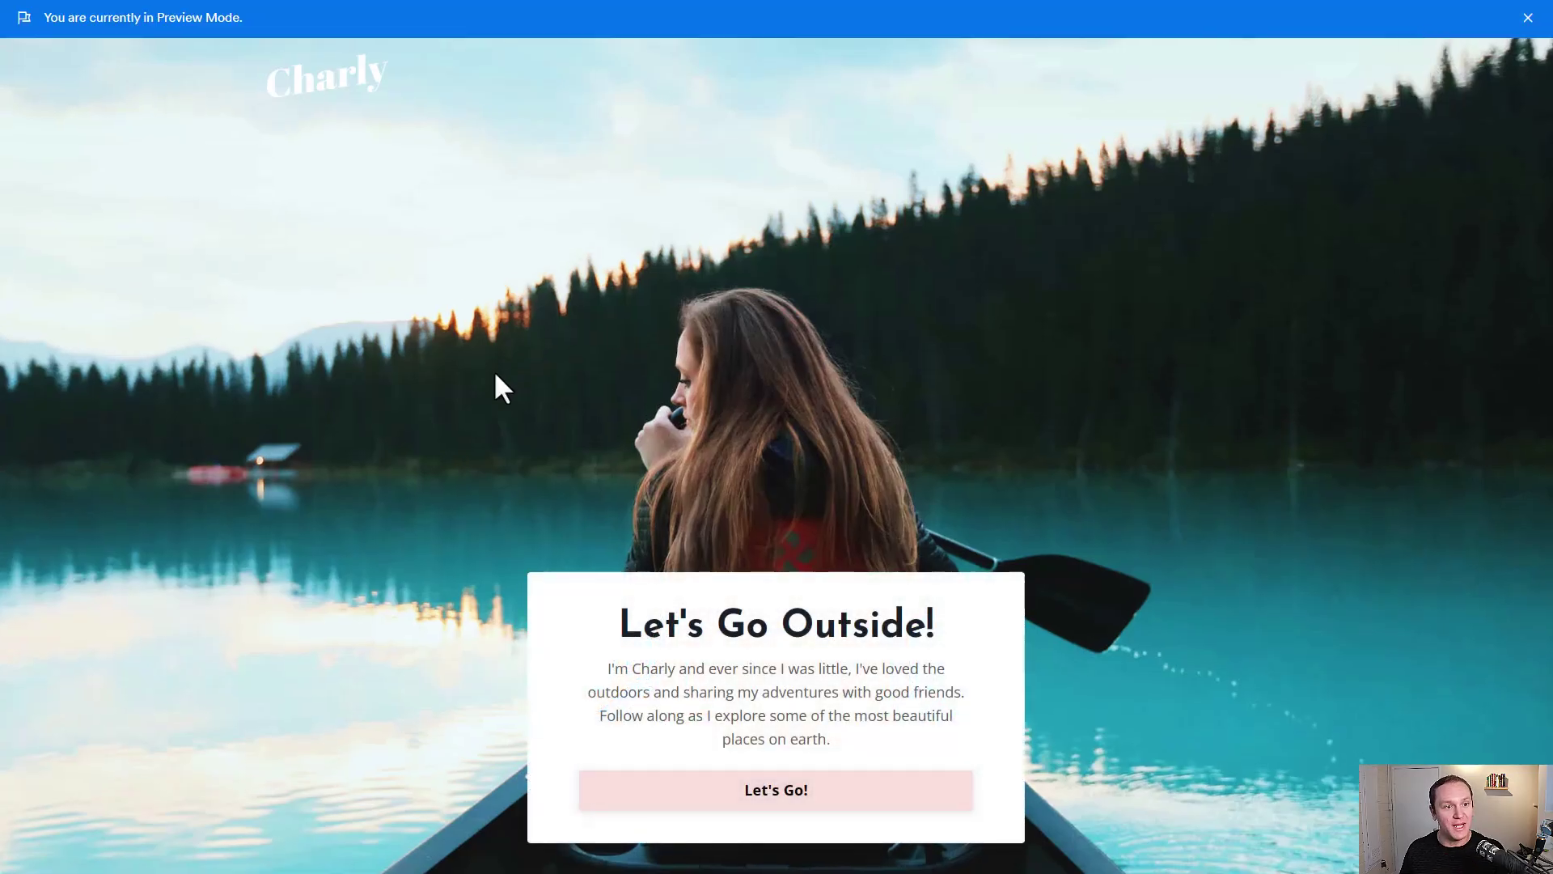
In preview, check that the Let's Go! button jumps down to the form
{"action": "scroll", "coordinate": [495, 375], "scroll_direction": "down", "scroll_amount": 13}
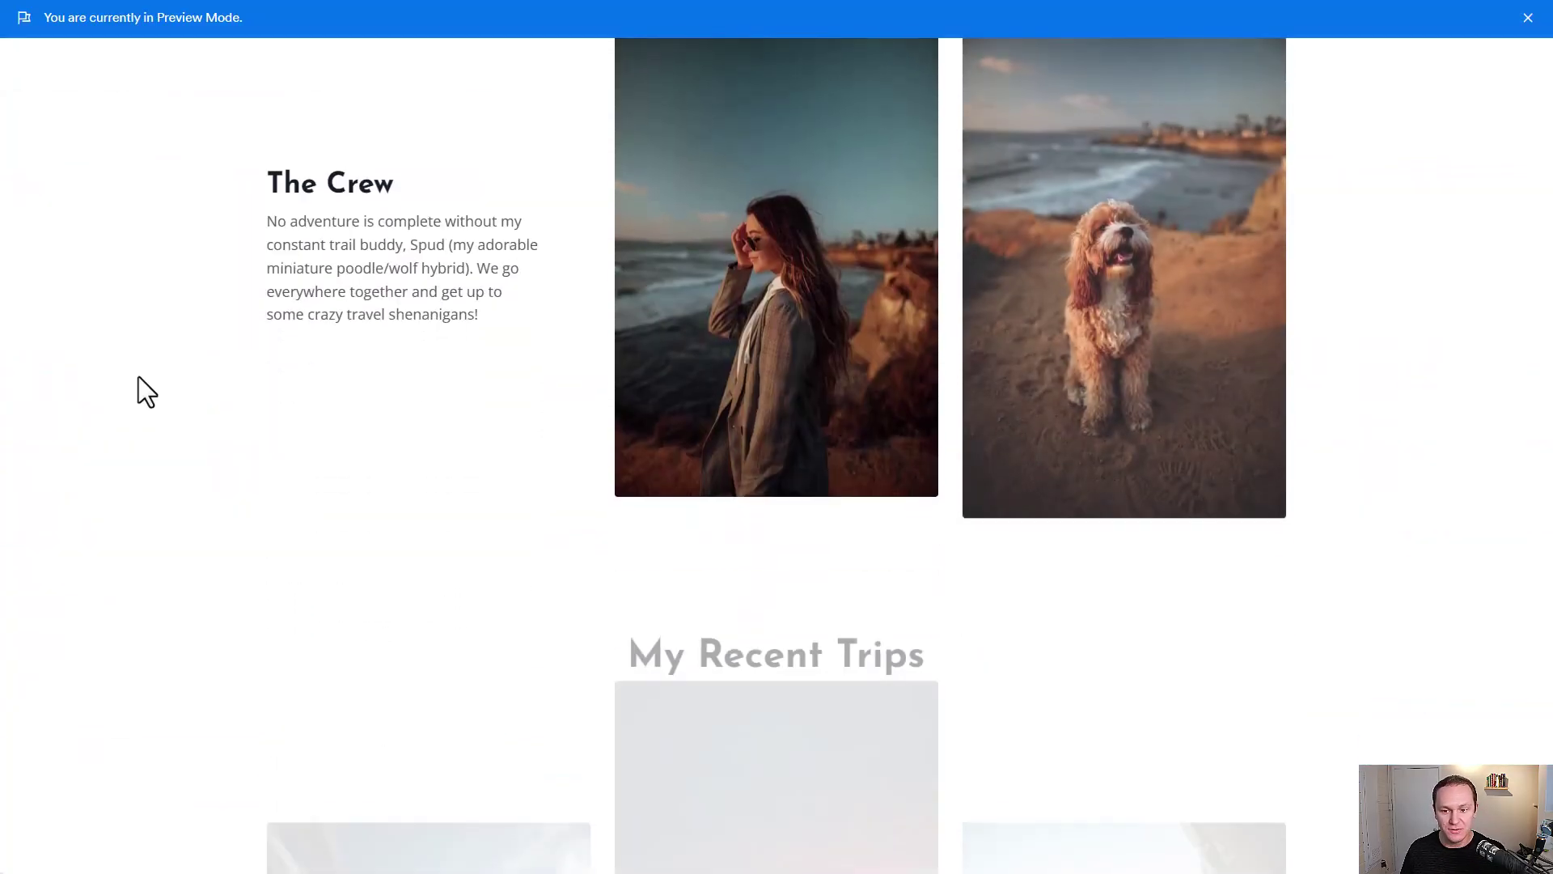
{"action": "scroll", "coordinate": [138, 376], "scroll_direction": "down", "scroll_amount": 6}
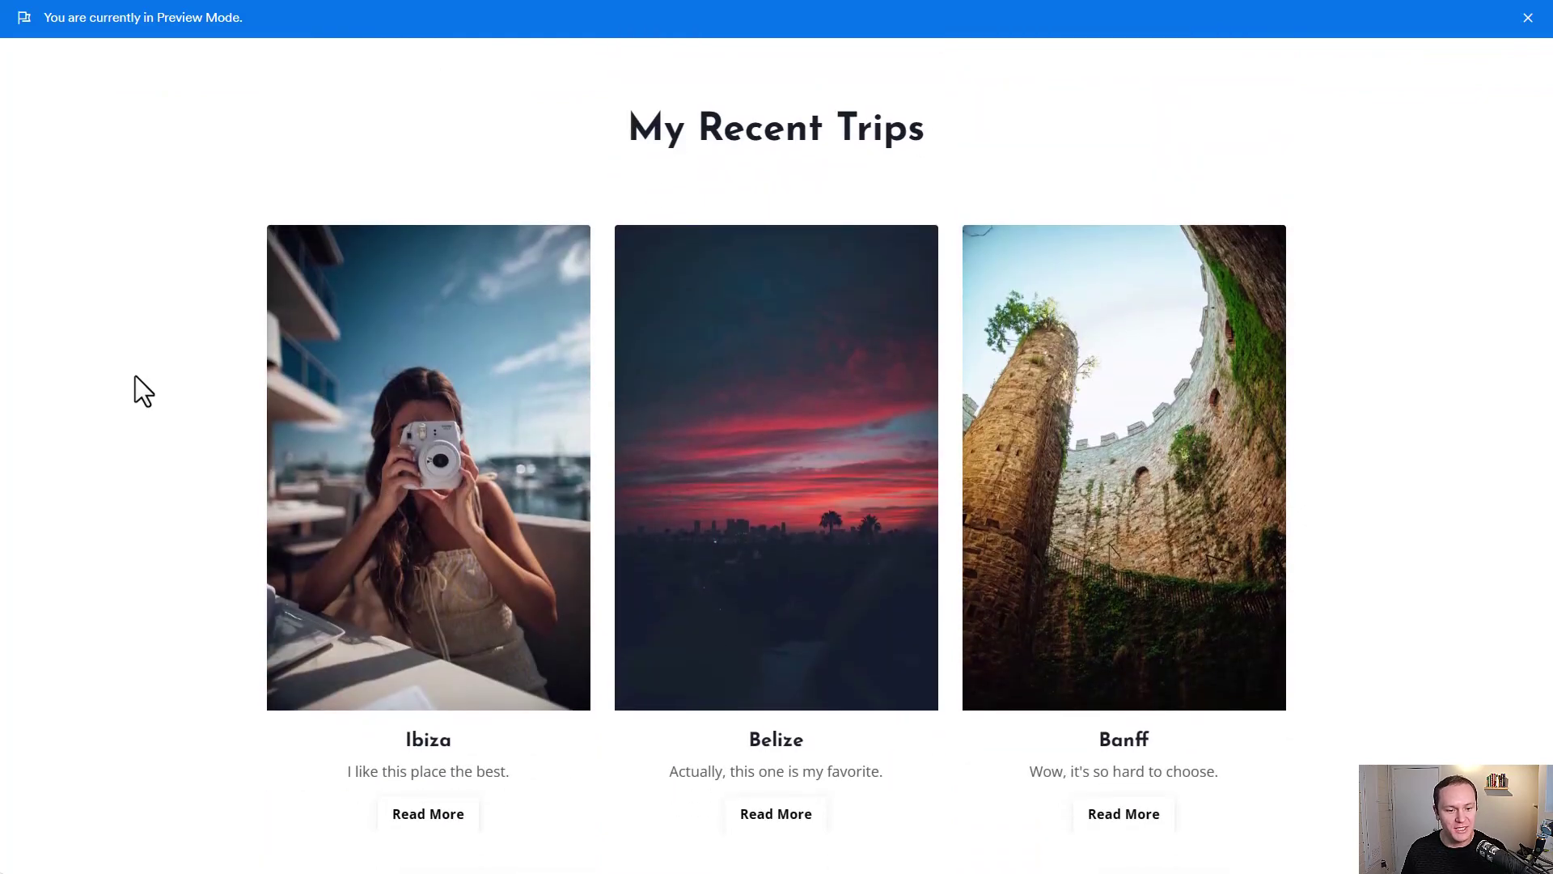
{"action": "scroll", "coordinate": [135, 375], "scroll_direction": "down", "scroll_amount": 10}
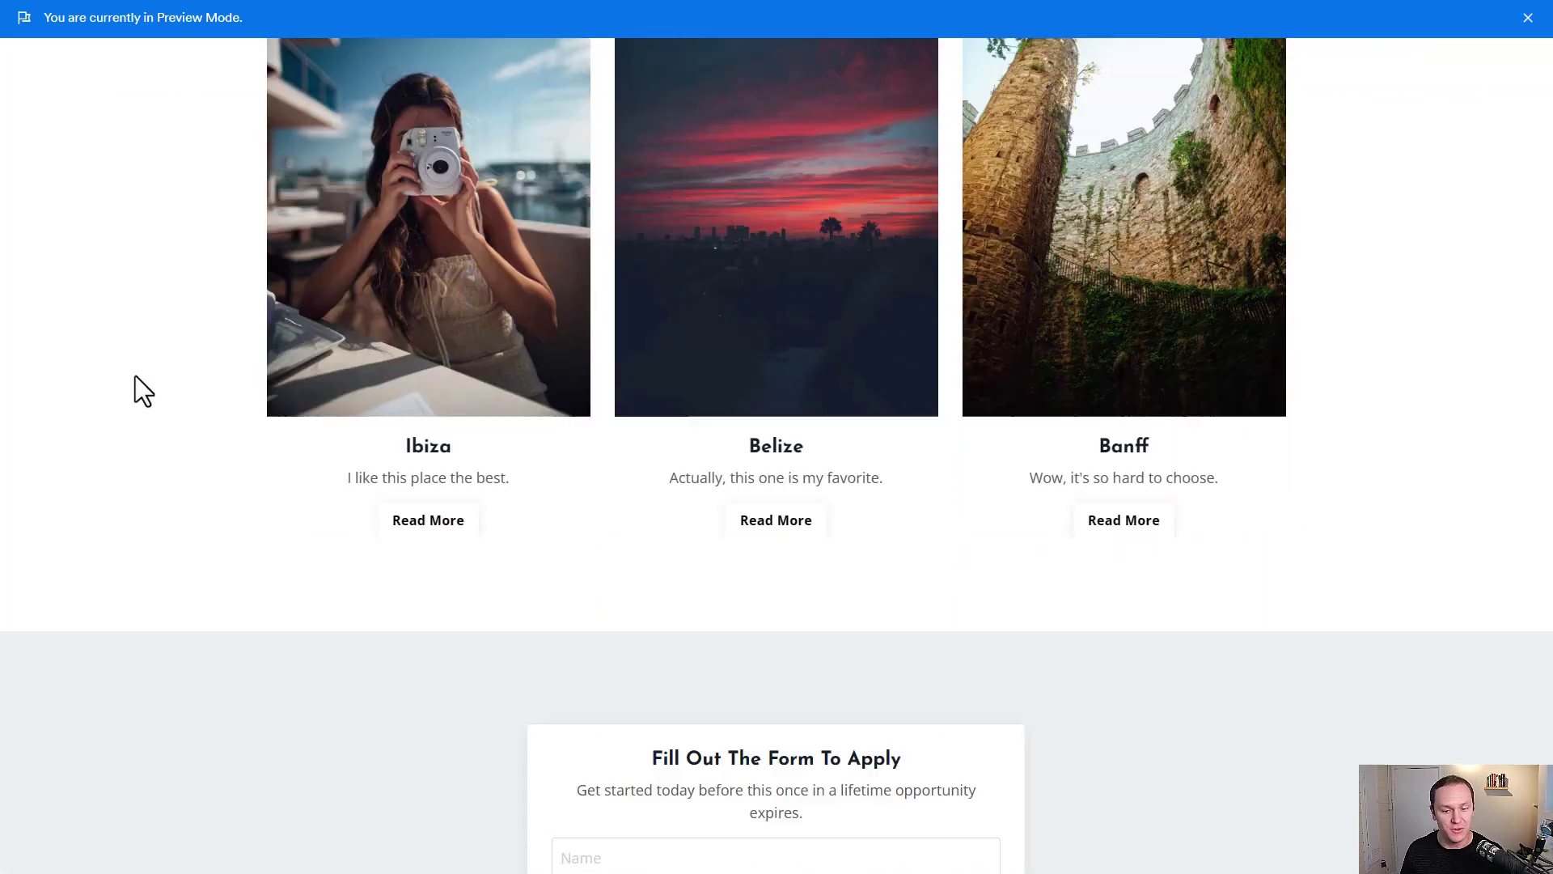
{"action": "key", "text": "Home"}
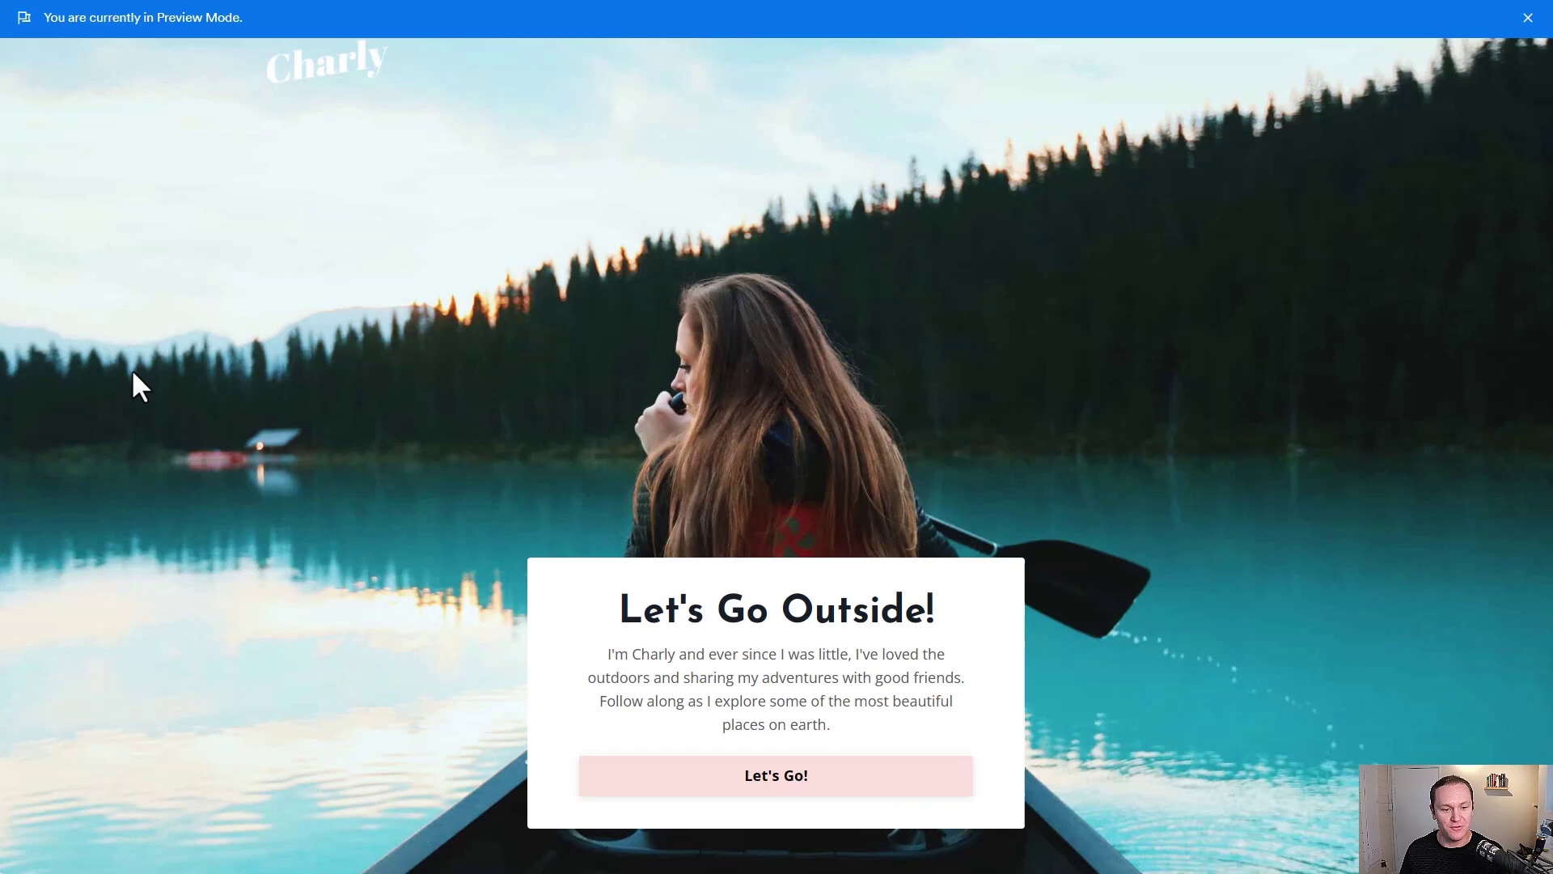
{"action": "scroll", "coordinate": [141, 380], "scroll_direction": "down", "scroll_amount": 3}
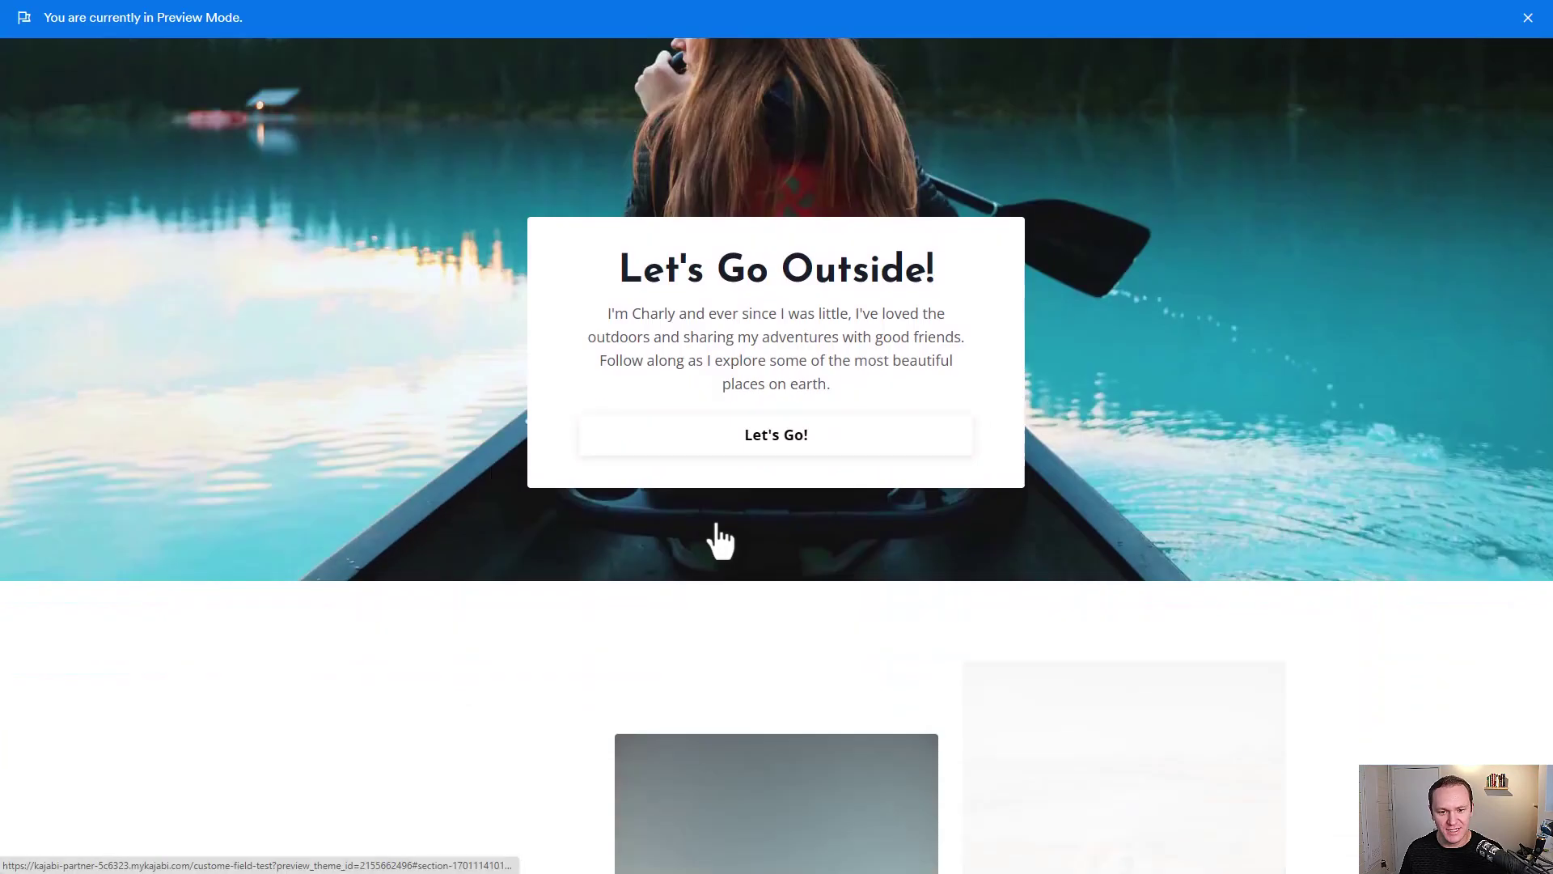
{"action": "left_click", "coordinate": [719, 537]}
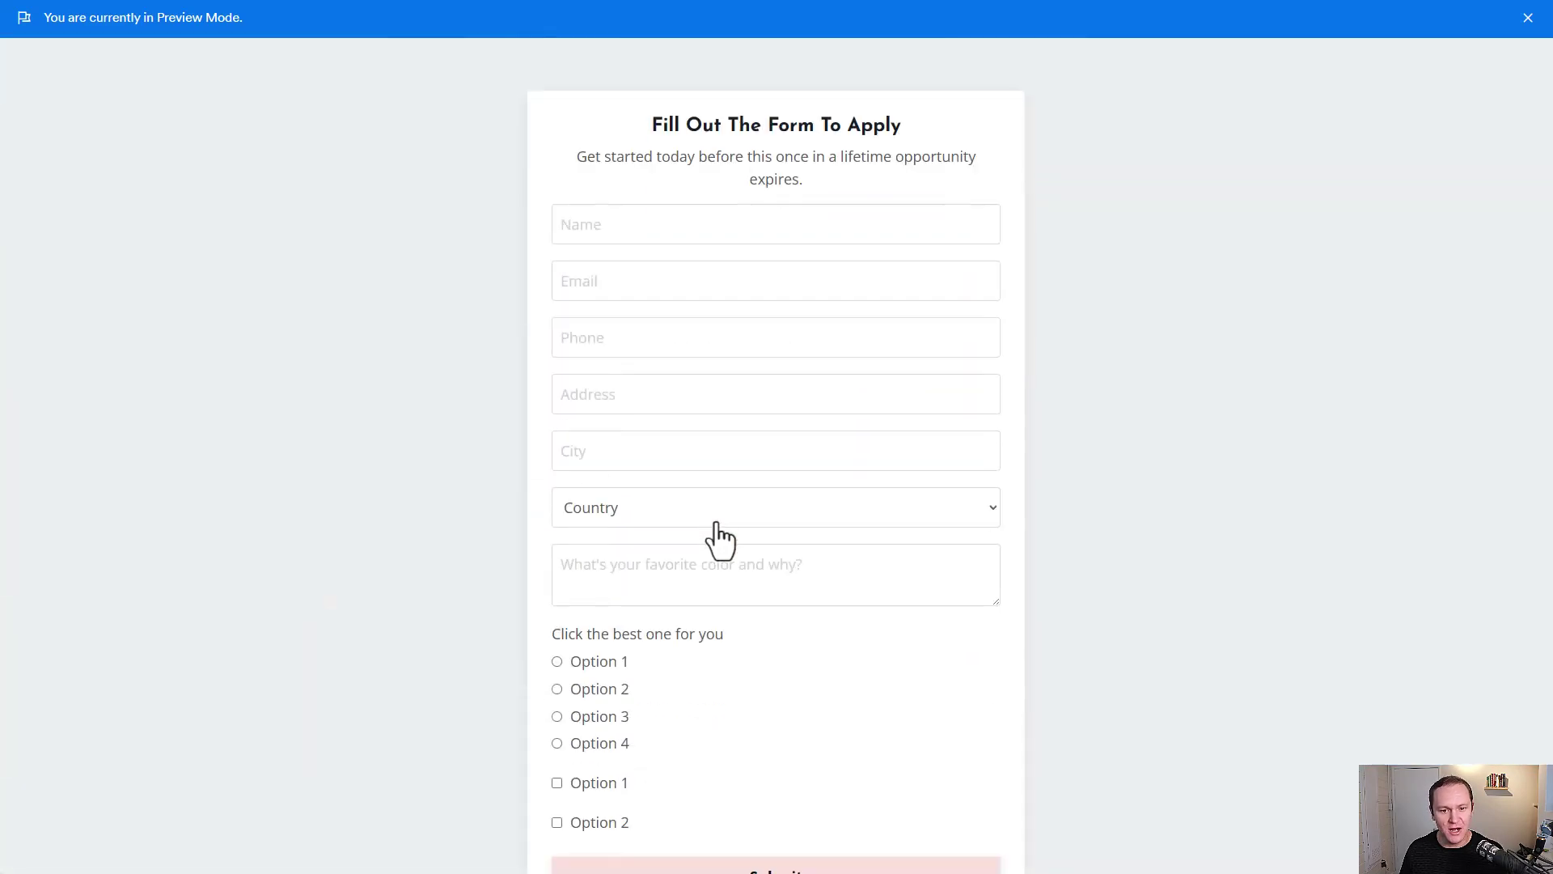
{"action": "scroll", "coordinate": [323, 331], "scroll_direction": "down", "scroll_amount": 2}
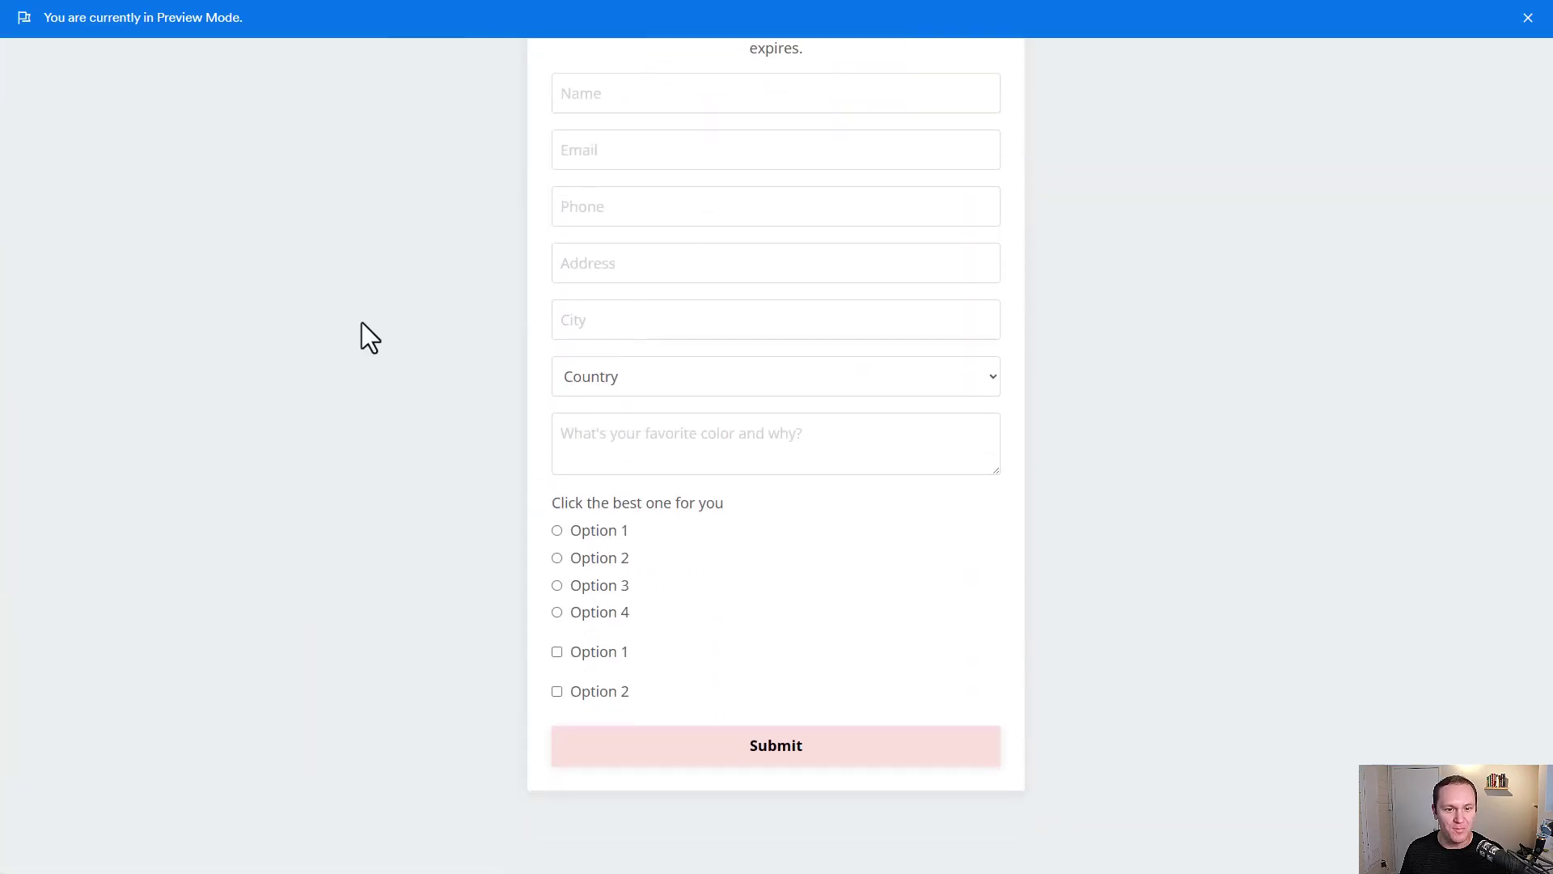
Choose United States as the country in the test form and try the Name field
{"action": "left_click", "coordinate": [586, 377]}
{"action": "left_click", "coordinate": [664, 430]}
{"action": "scroll", "coordinate": [618, 337], "scroll_direction": "up", "scroll_amount": 5}
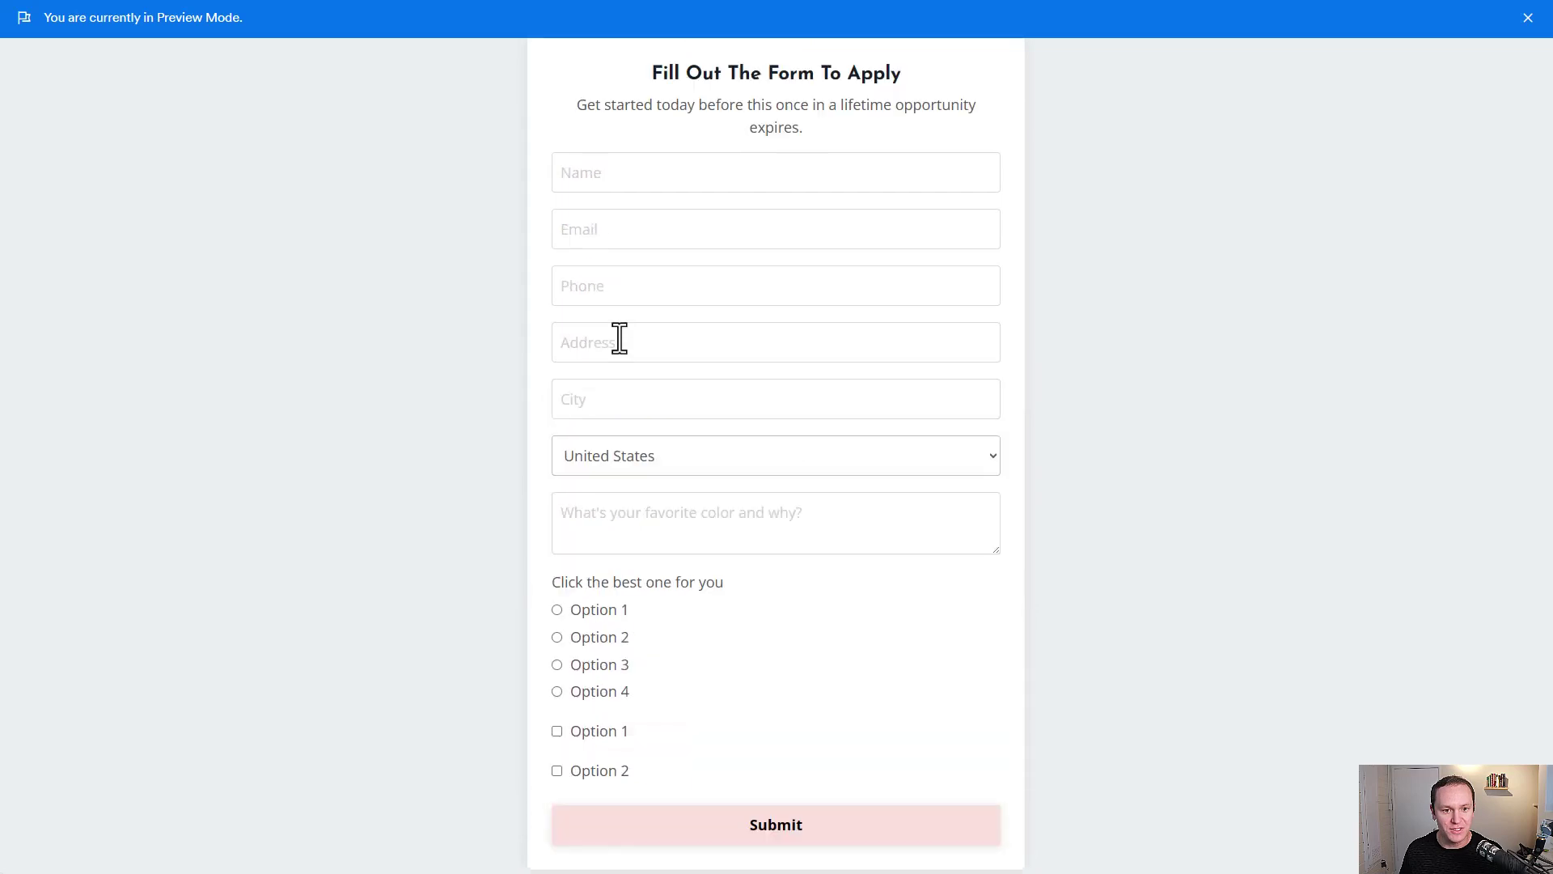
{"action": "left_click", "coordinate": [700, 495]}
{"action": "left_click", "coordinate": [400, 372]}
{"action": "scroll", "coordinate": [401, 373], "scroll_direction": "down", "scroll_amount": 4}
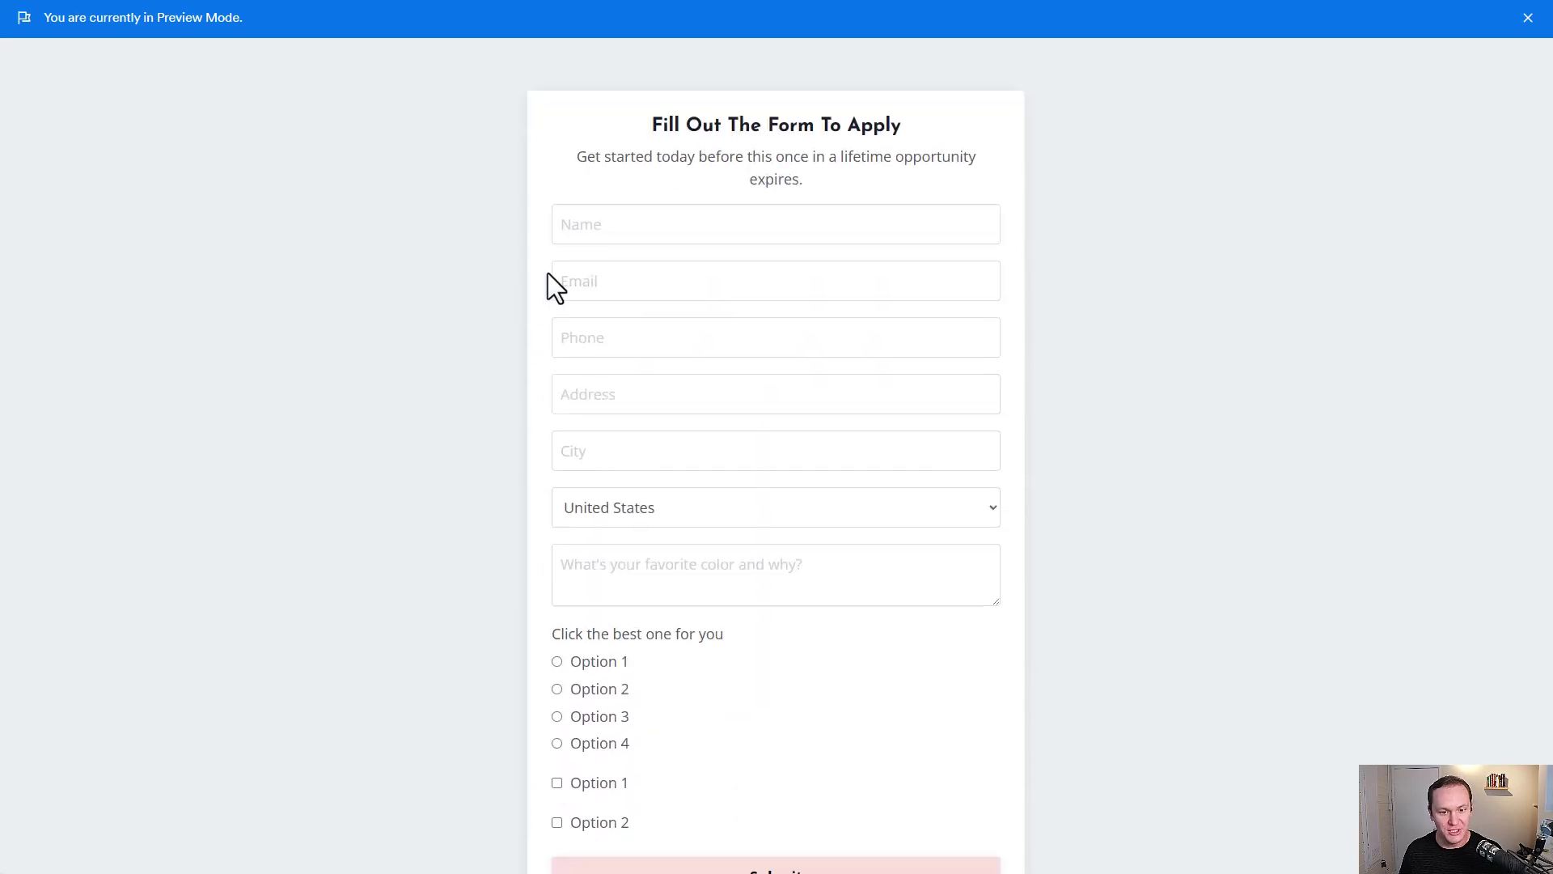
{"action": "scroll", "coordinate": [628, 458], "scroll_direction": "down", "scroll_amount": 3}
Select Option 1 in the radio question, untick Option 2, and submit the test form
{"action": "left_click_drag", "start_coordinate": [614, 429], "coordinate": [728, 419]}
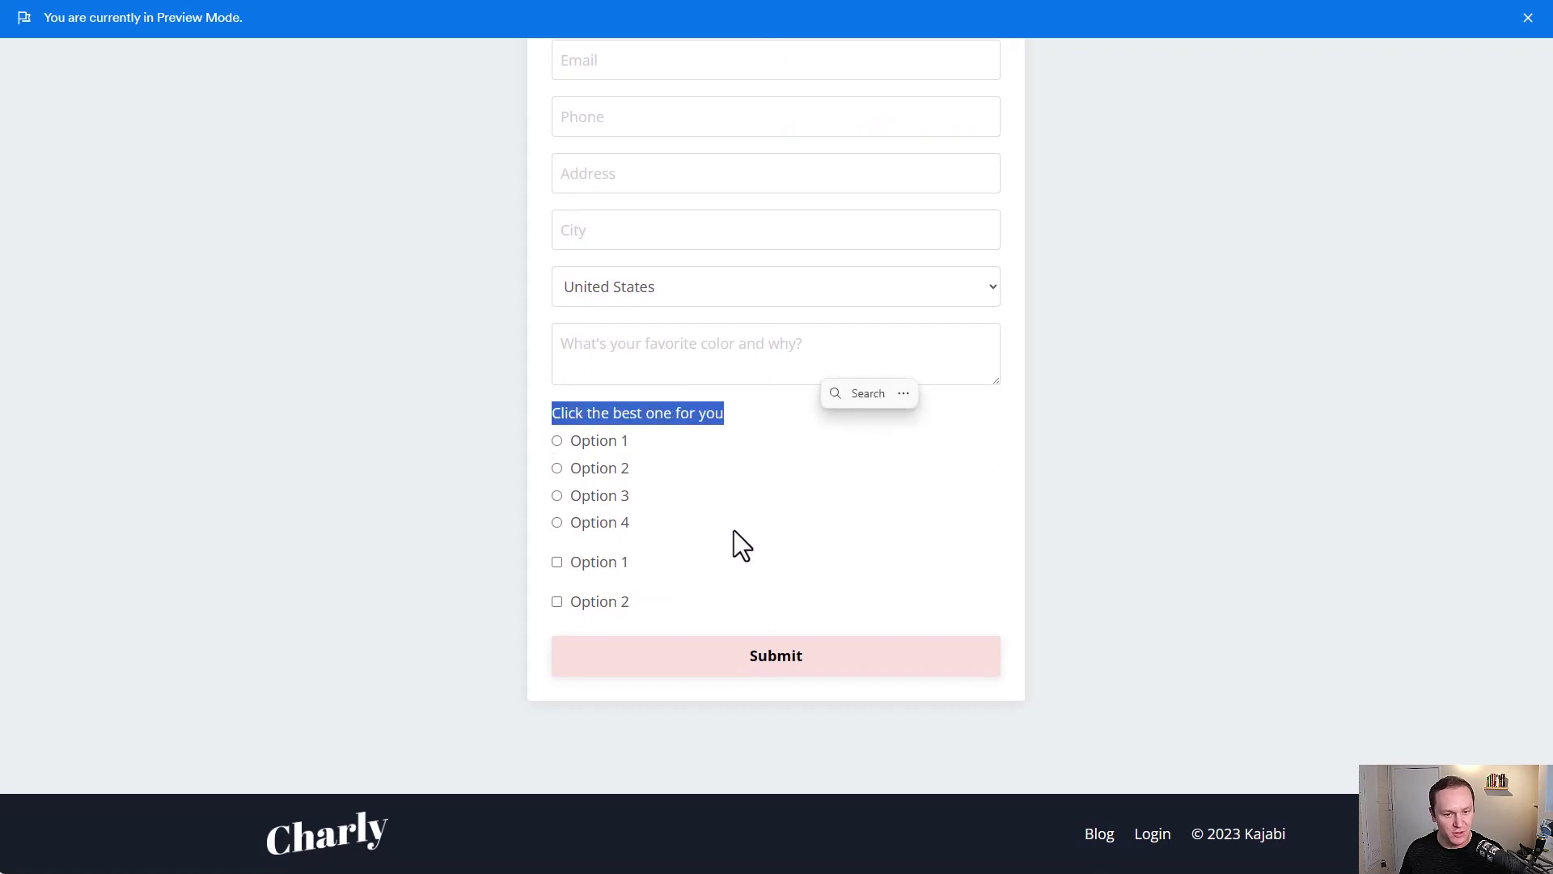
{"action": "left_click", "coordinate": [556, 521]}
{"action": "left_click", "coordinate": [557, 441]}
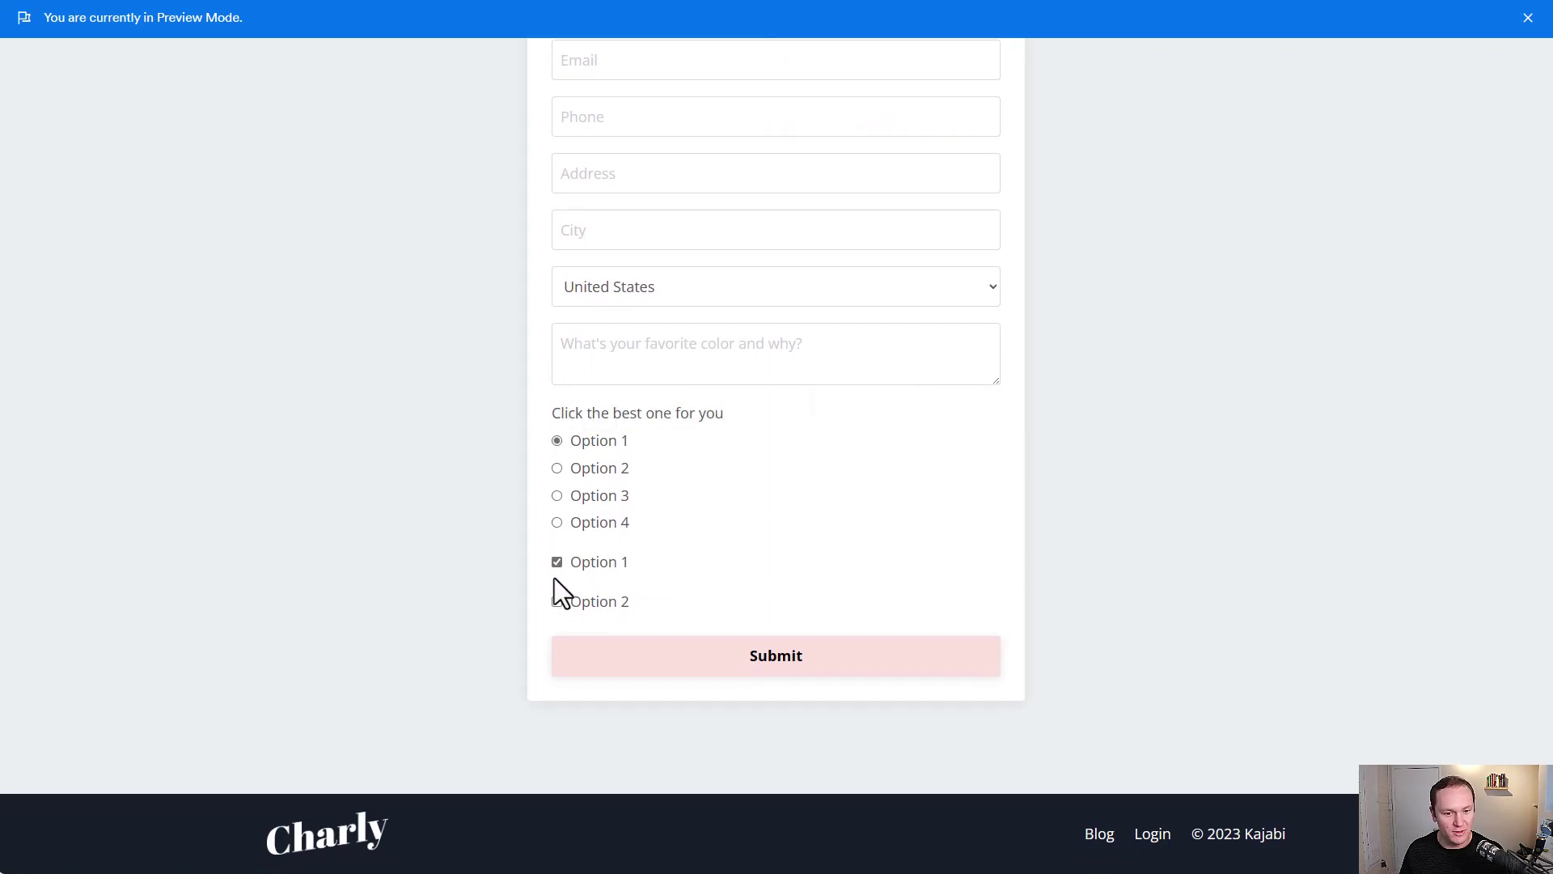
{"action": "left_click", "coordinate": [557, 601]}
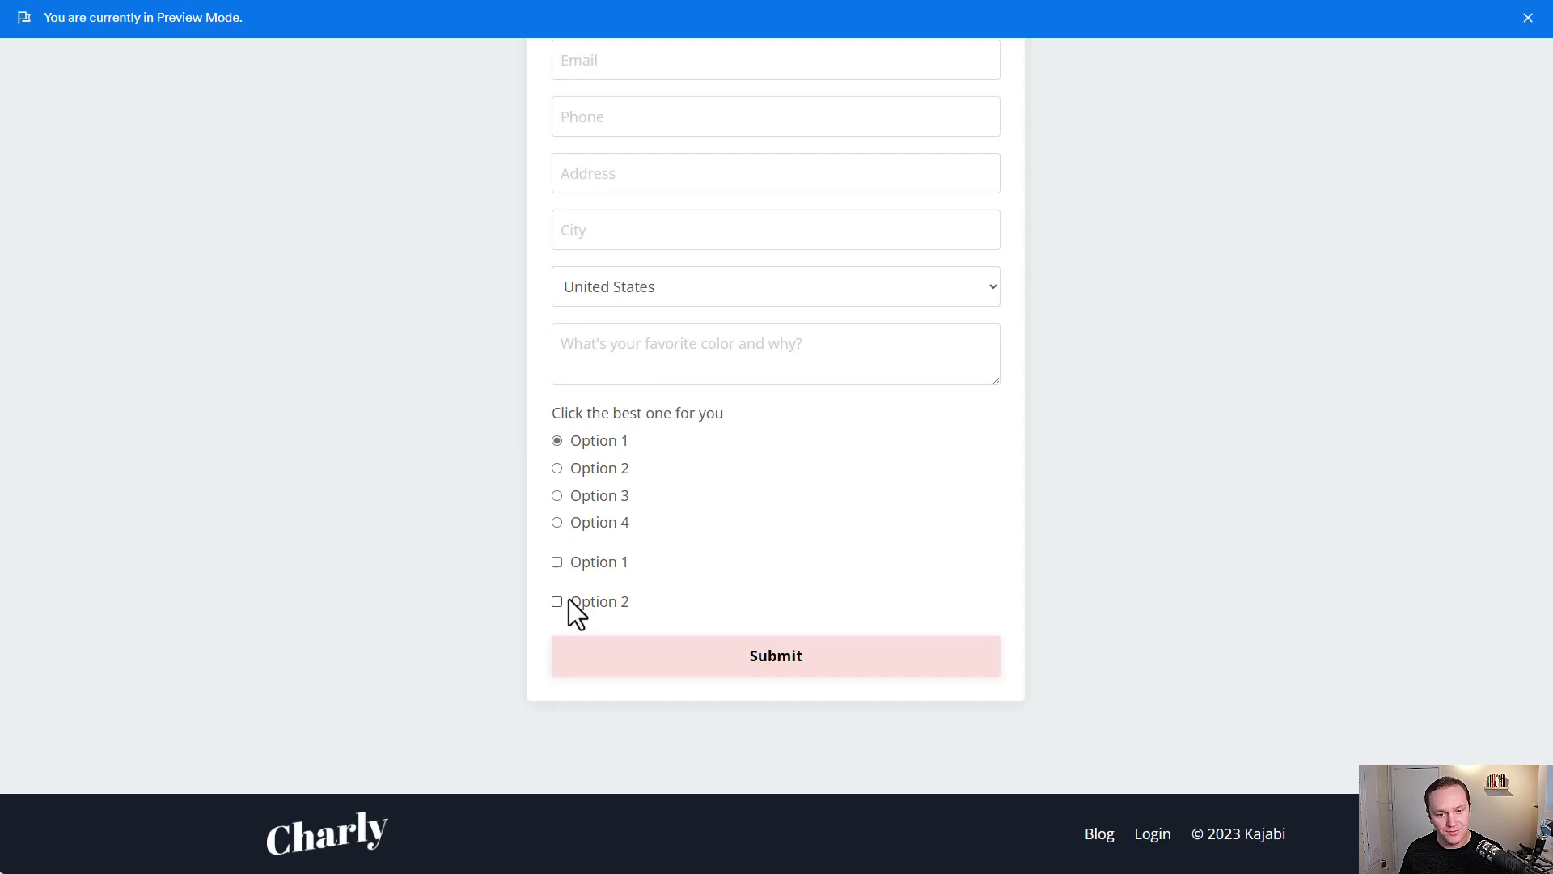
{"action": "left_click", "coordinate": [777, 657]}
{"action": "scroll", "coordinate": [315, 485], "scroll_direction": "up", "scroll_amount": 10}
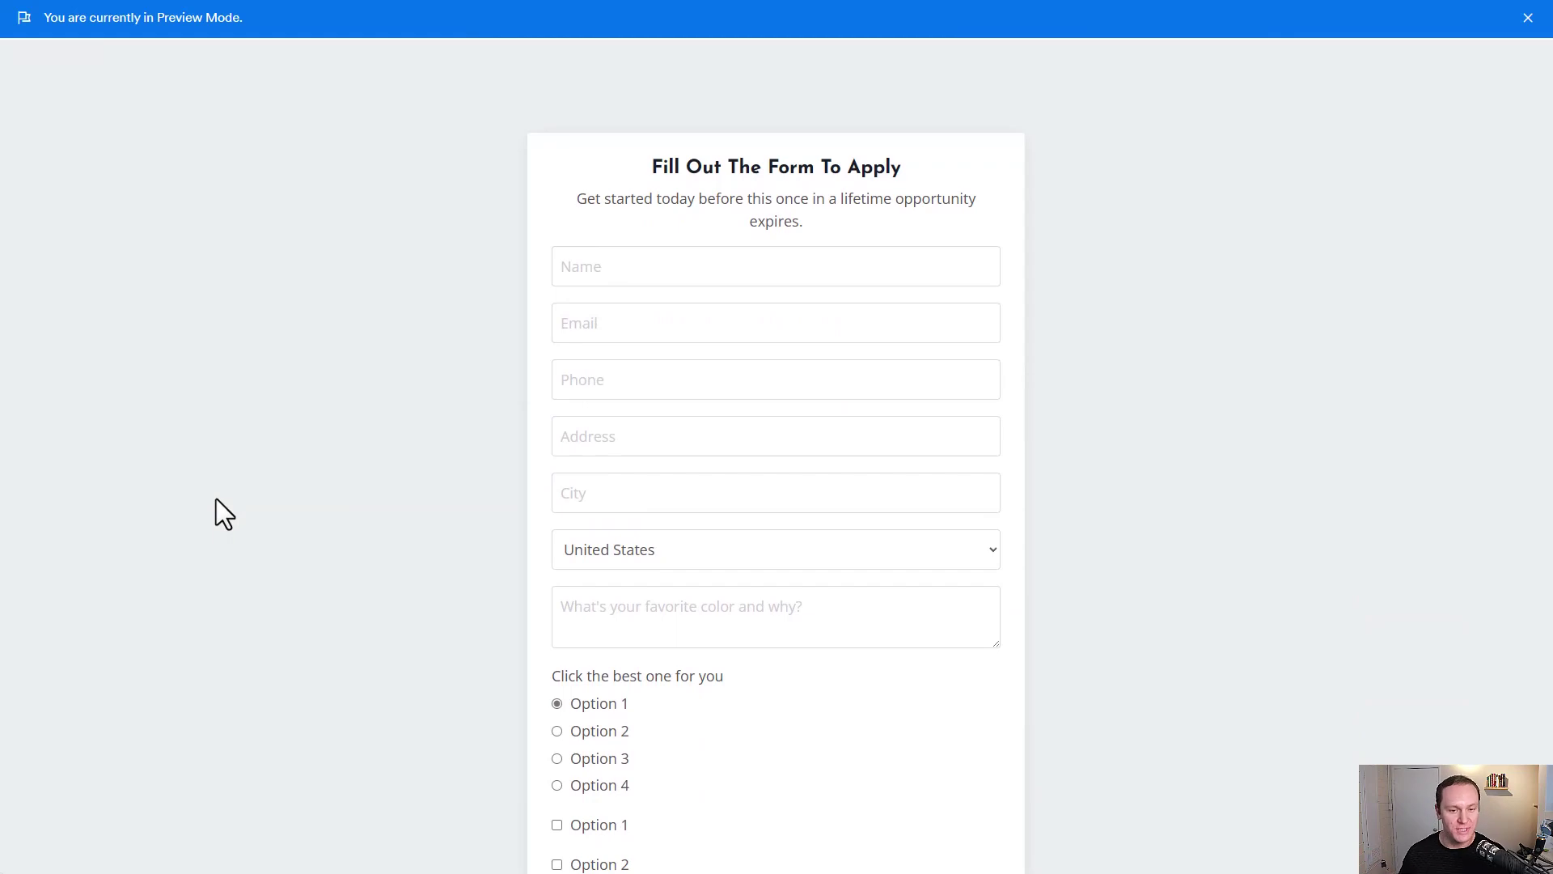
{"action": "scroll", "coordinate": [216, 500], "scroll_direction": "down", "scroll_amount": 4}
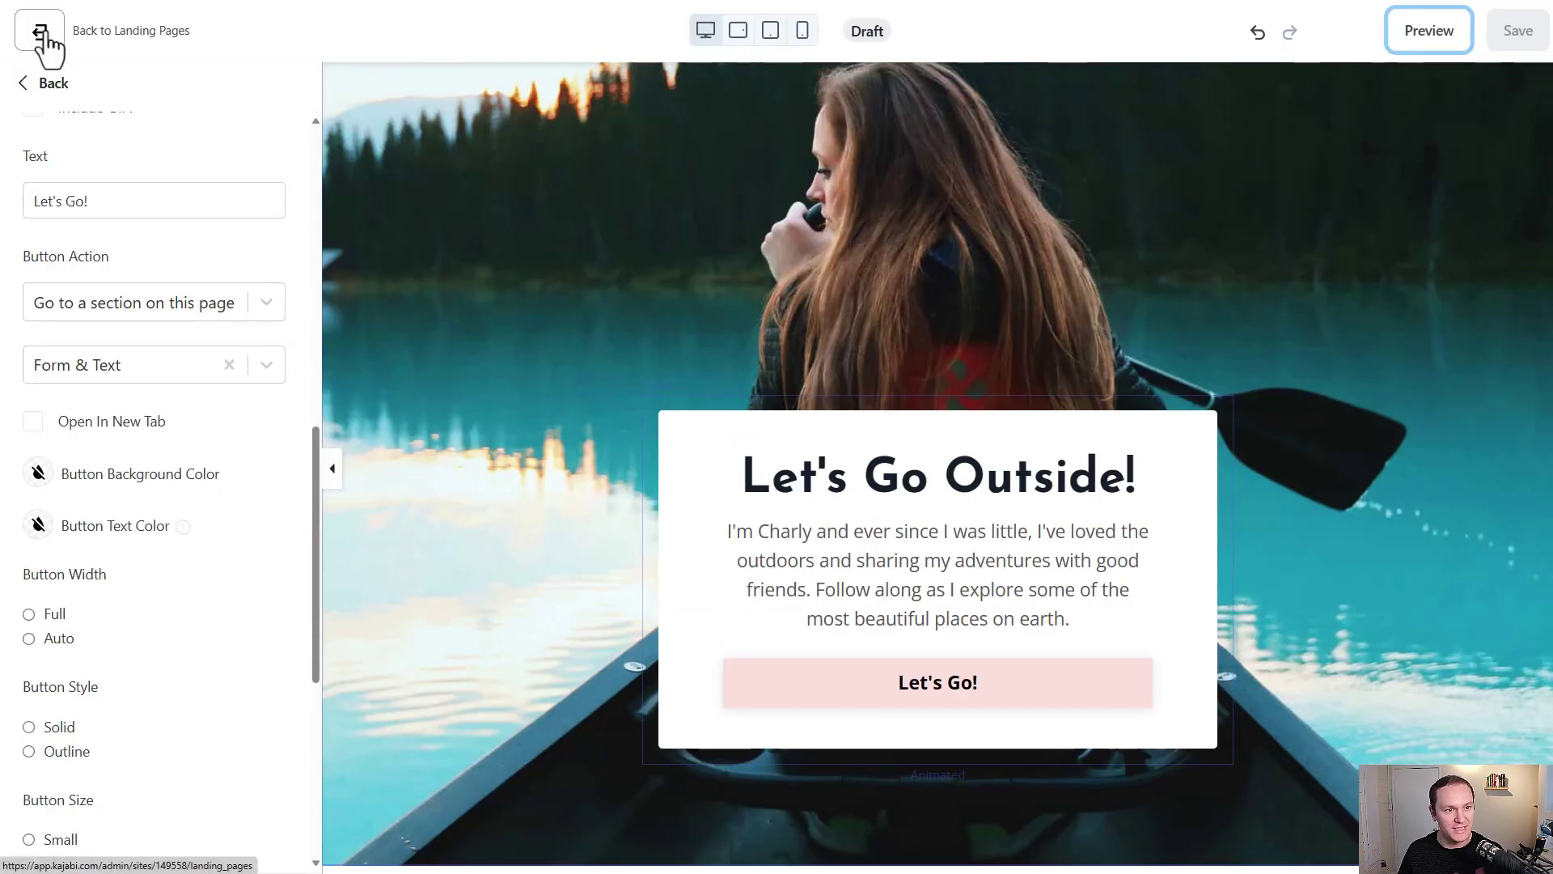
Go from the landing pages to Marketing Forms and open Custom Test Form's details
{"action": "left_click", "coordinate": [40, 36]}
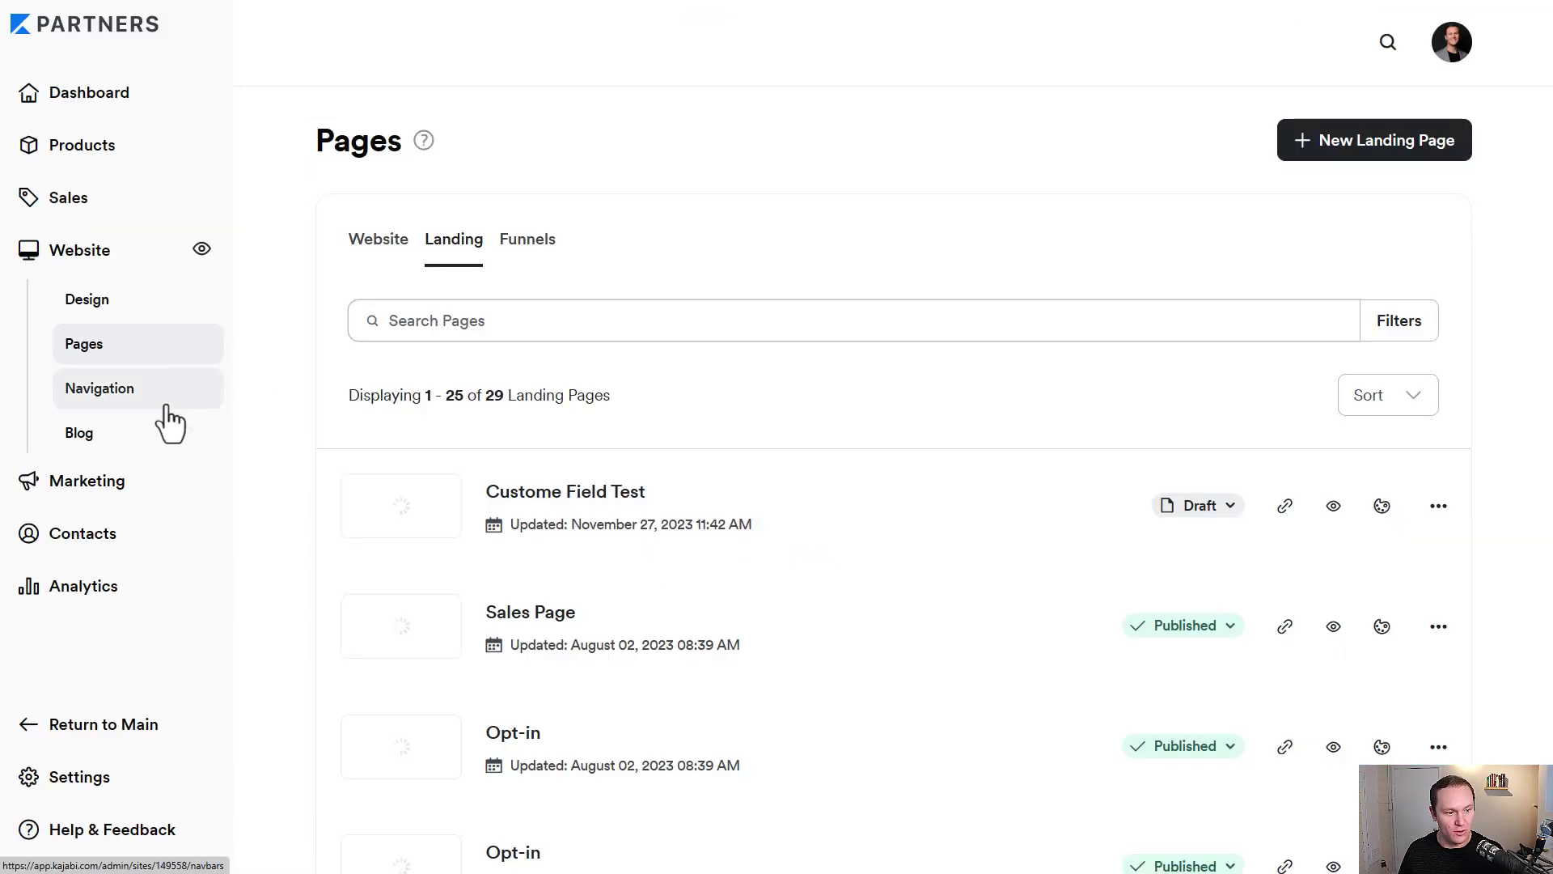
{"action": "left_click", "coordinate": [186, 480]}
{"action": "left_click", "coordinate": [418, 411]}
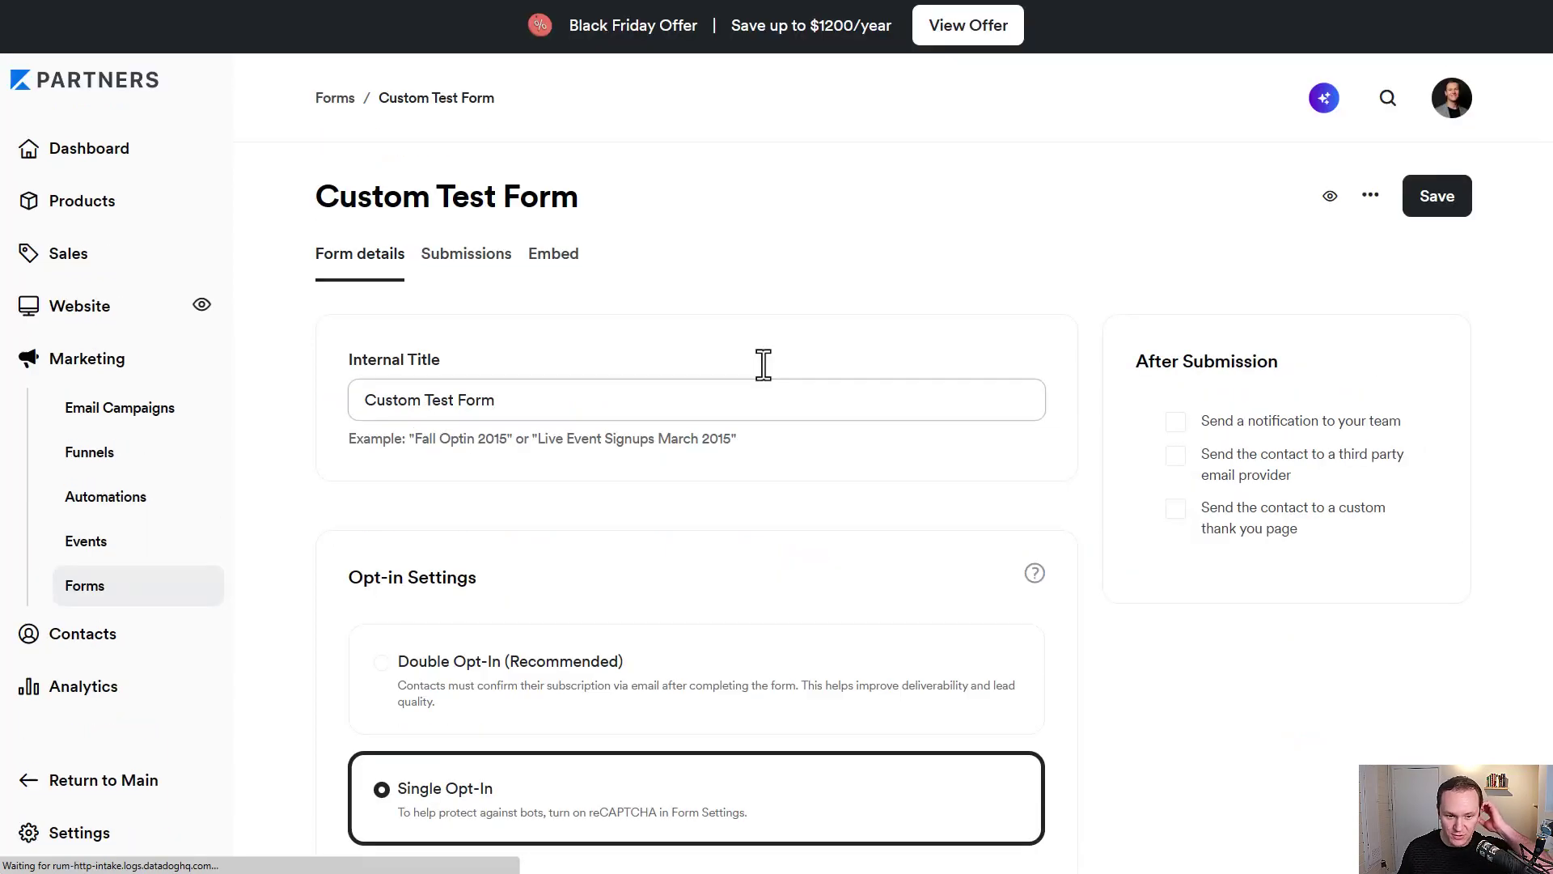
{"action": "scroll", "coordinate": [1070, 361], "scroll_direction": "down", "scroll_amount": 10}
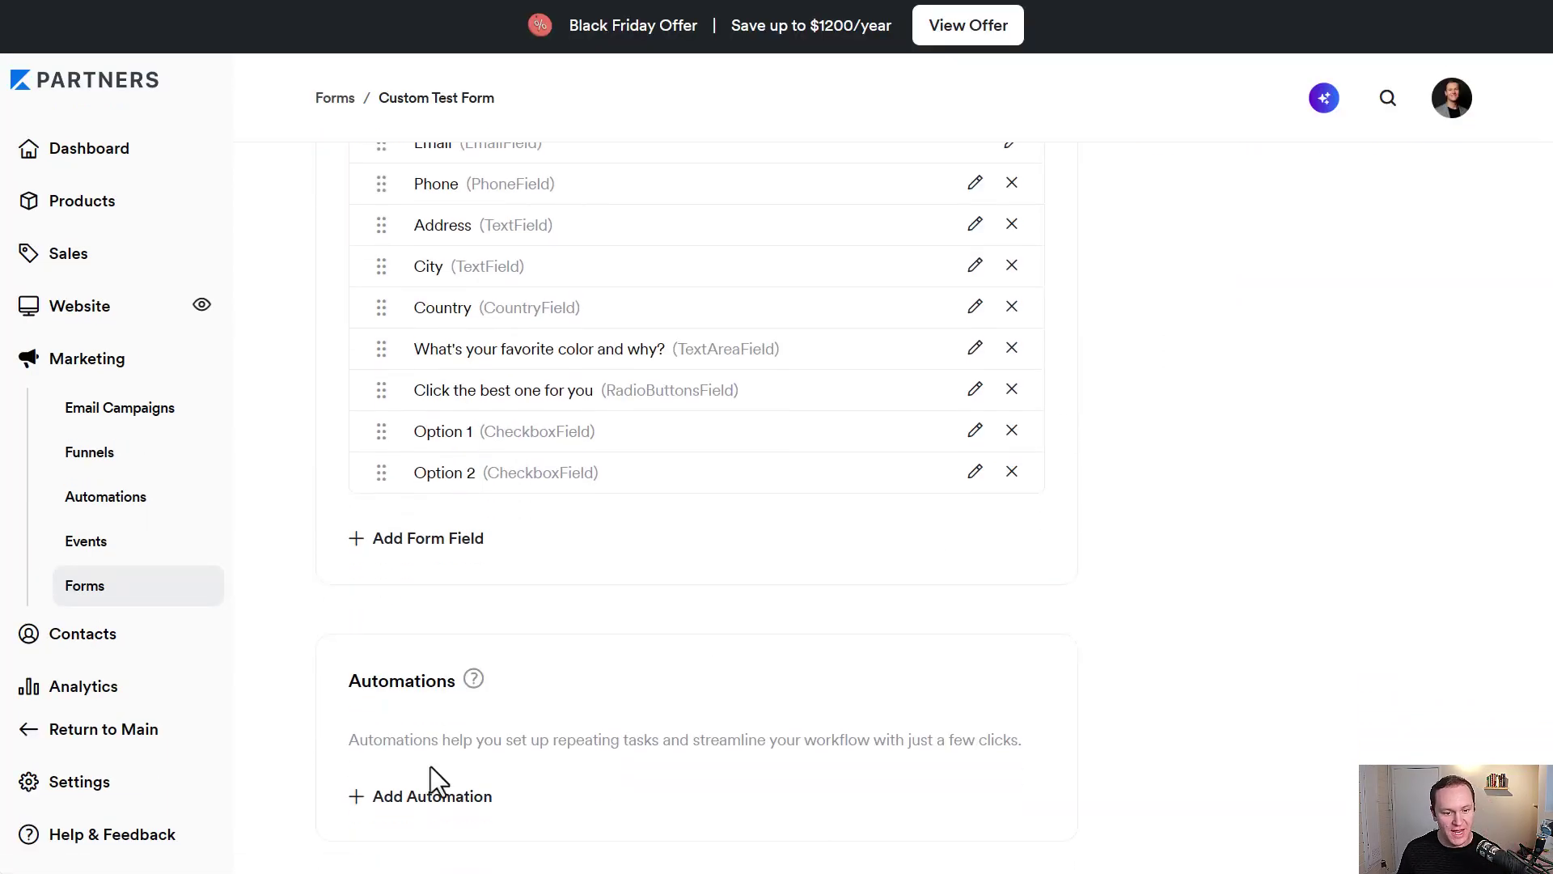
Start a new automation for Custom Test Form triggered on form submission
{"action": "left_click", "coordinate": [417, 799]}
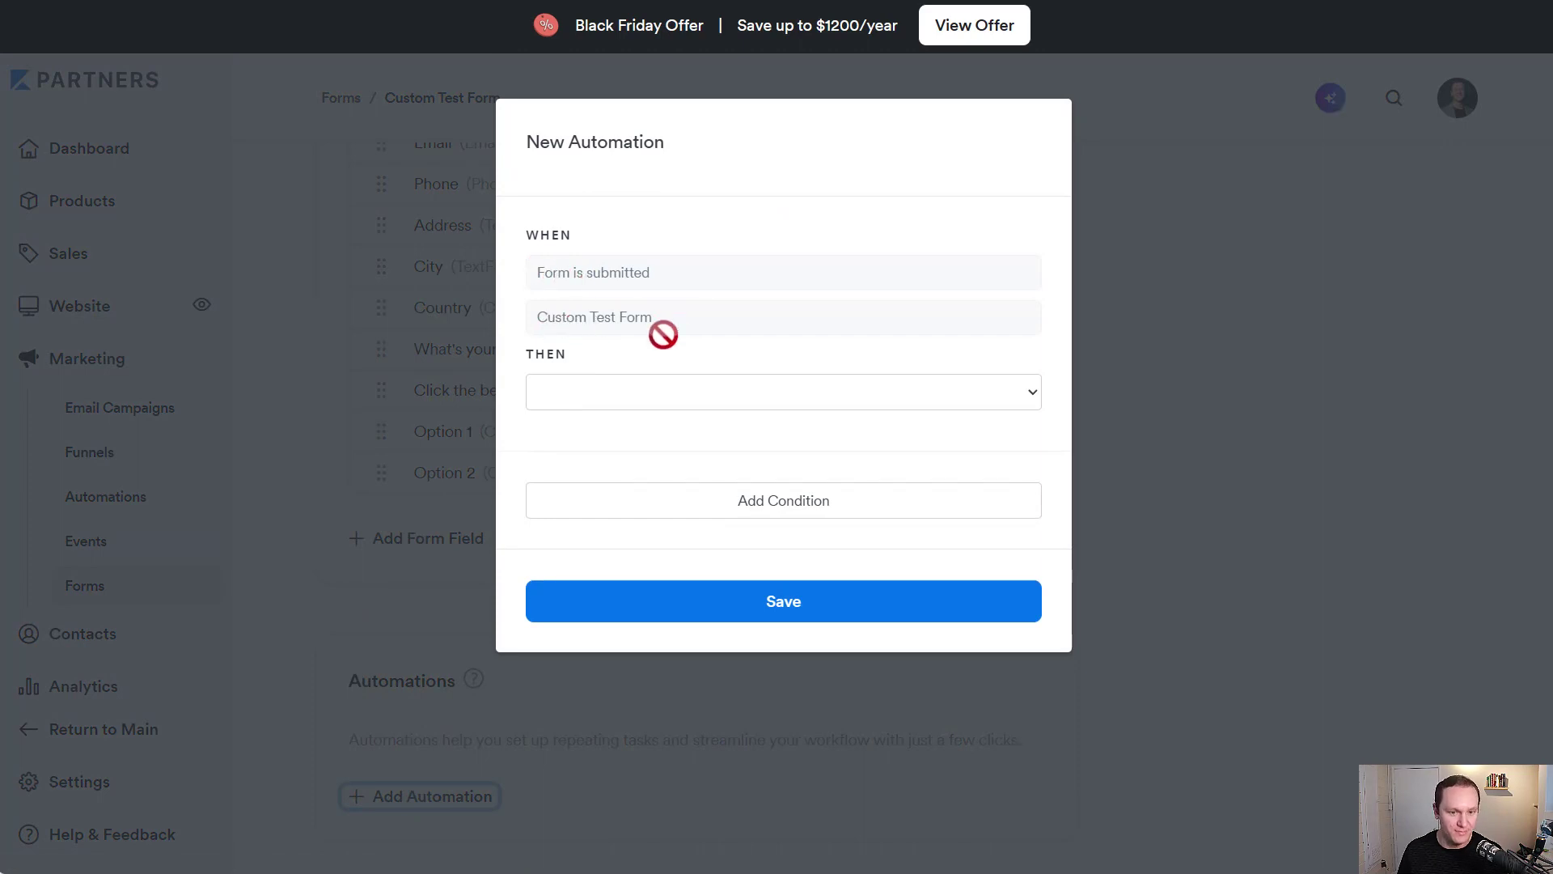
{"action": "left_click", "coordinate": [697, 386]}
{"action": "left_click", "coordinate": [696, 386]}
{"action": "left_click", "coordinate": [696, 386]}
{"action": "left_click", "coordinate": [697, 387]}
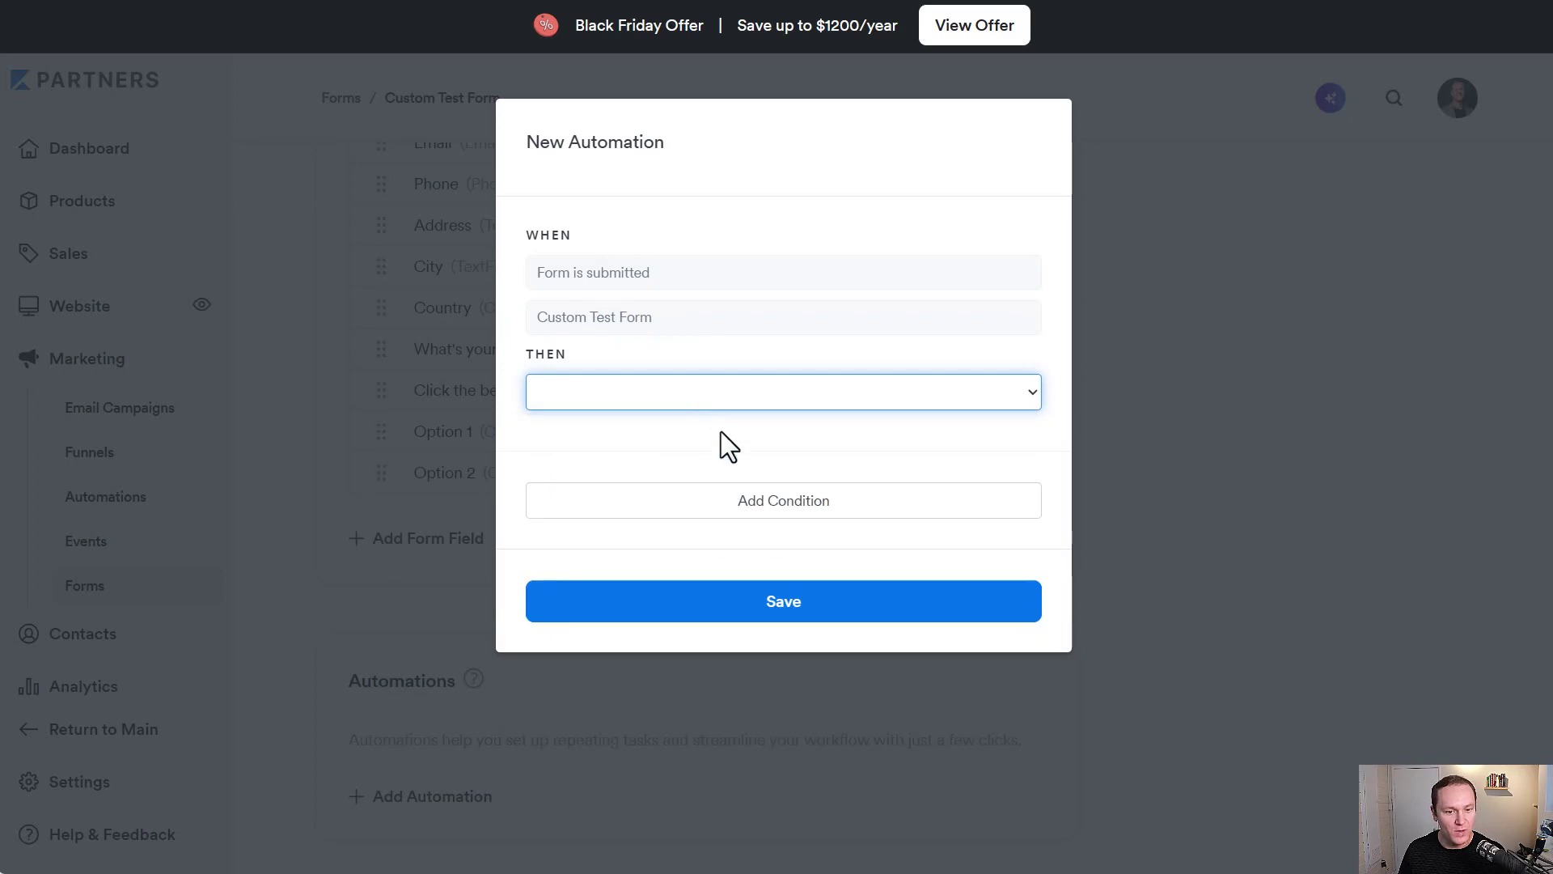
{"action": "left_click", "coordinate": [748, 405]}
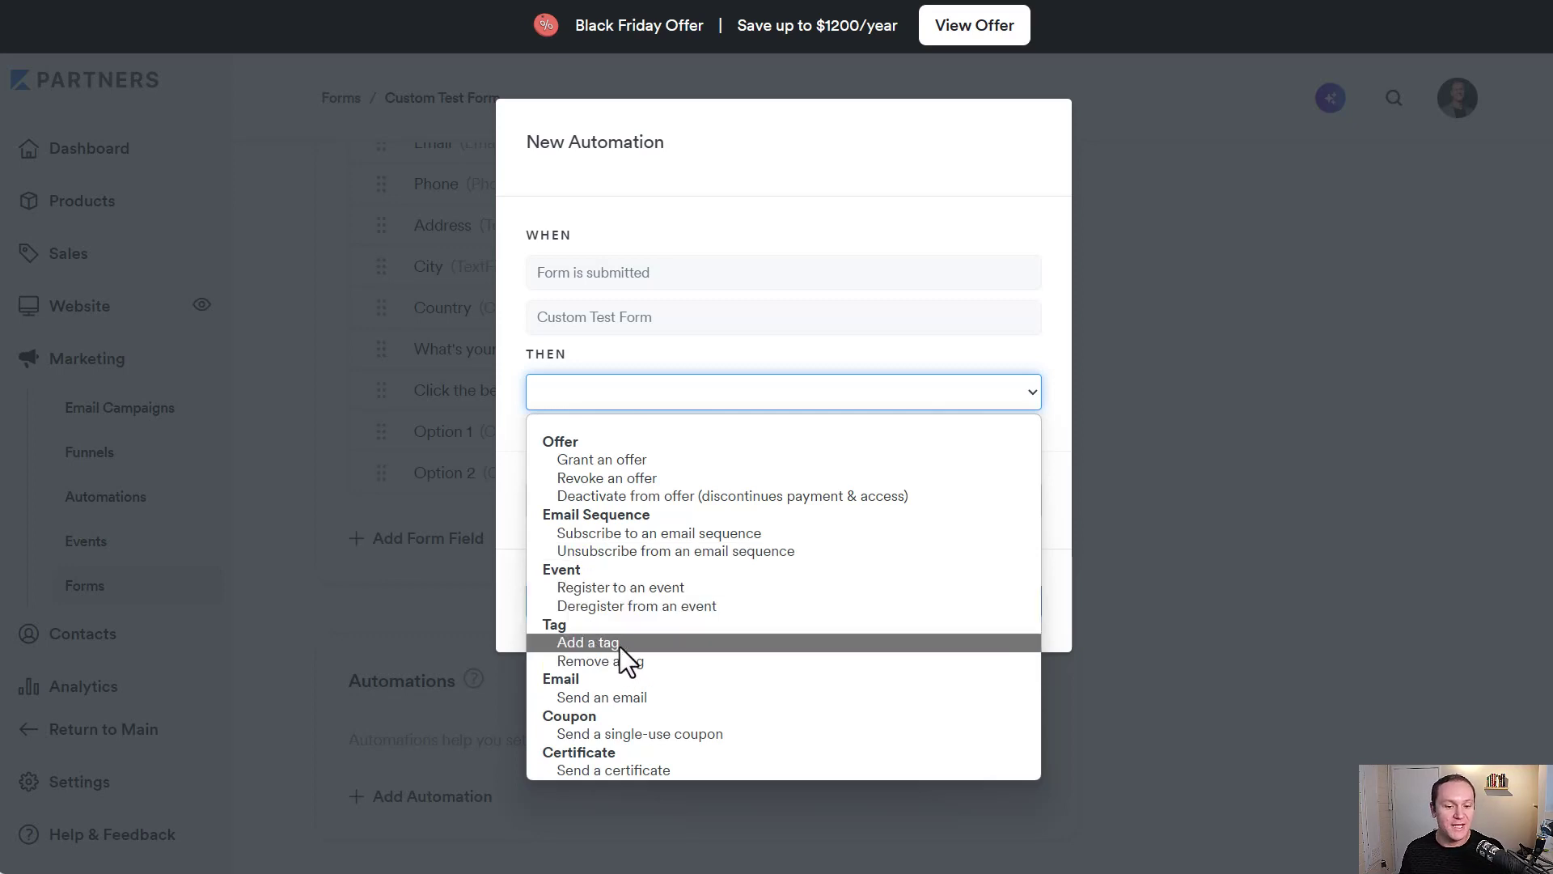
Set the automation action to Add a tag with the New Subscriber Completed tag
{"action": "left_click", "coordinate": [754, 647]}
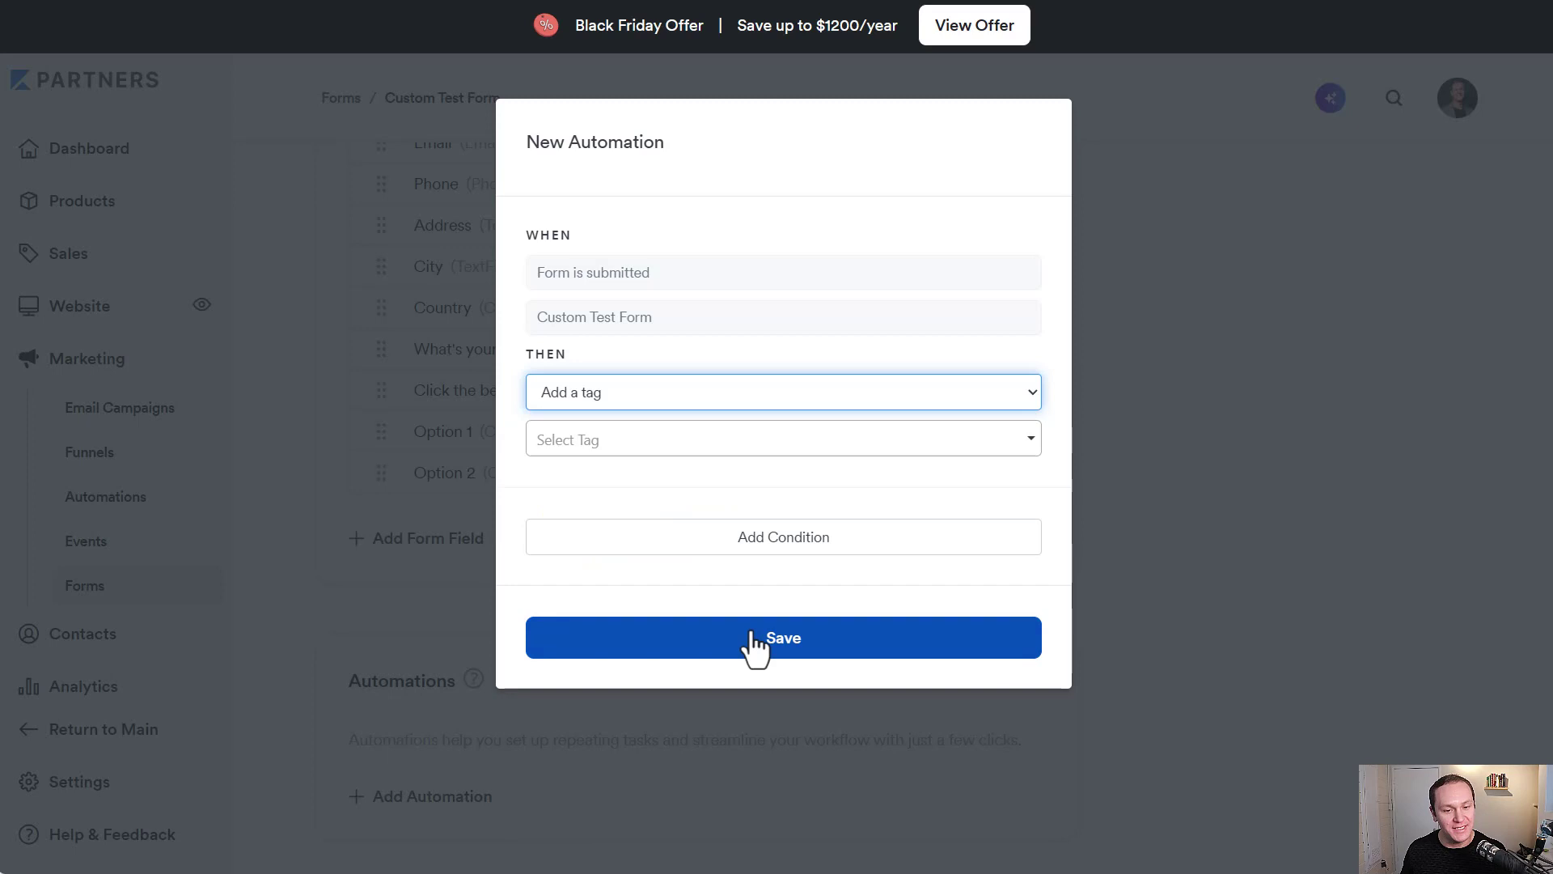
{"action": "left_click", "coordinate": [685, 452]}
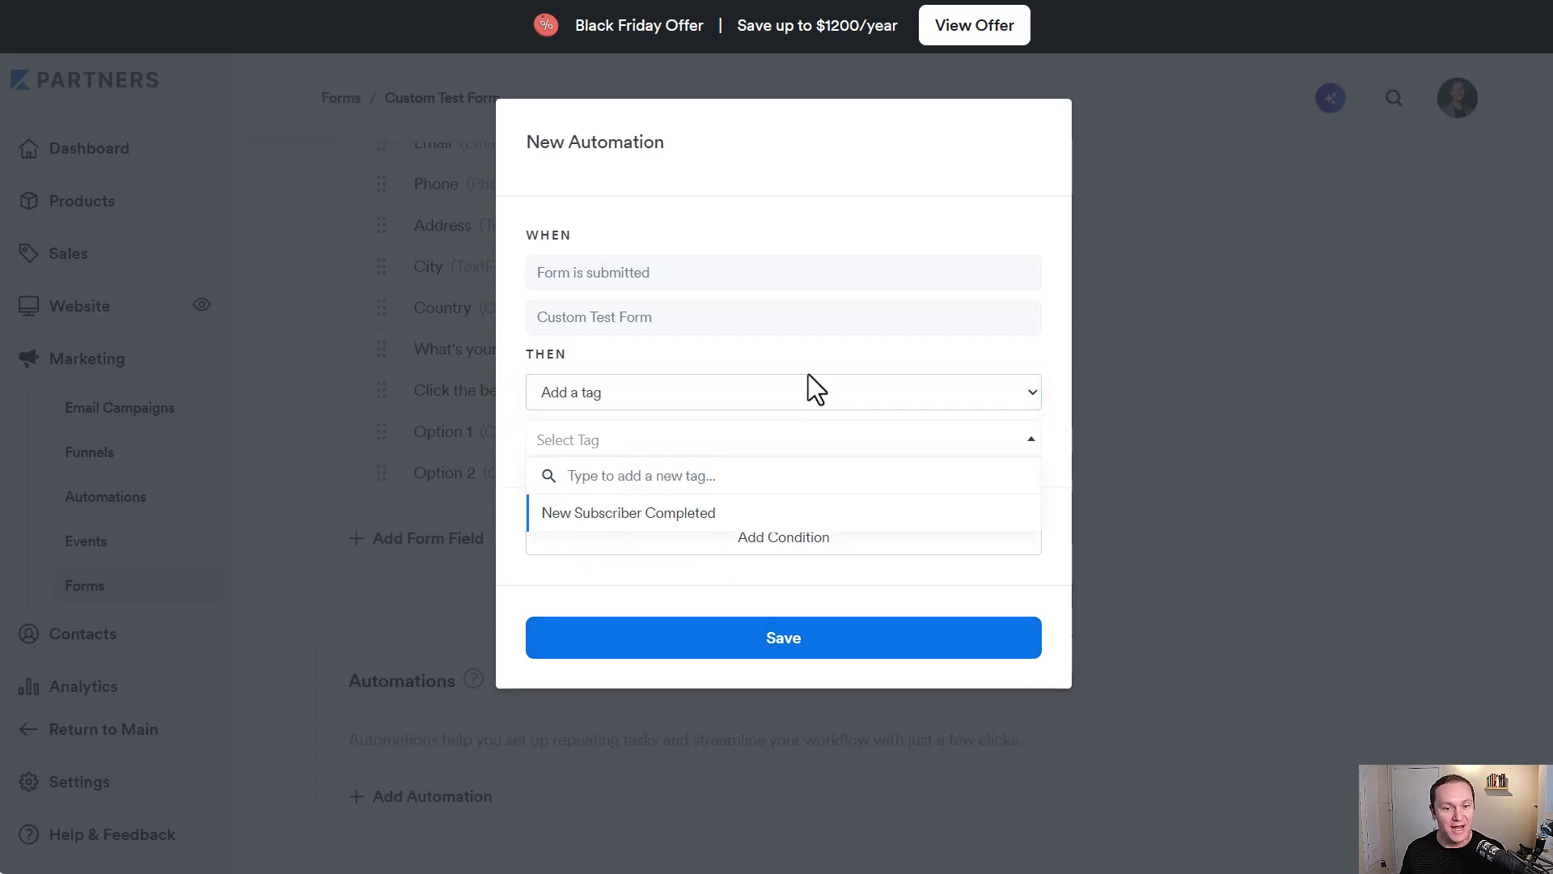
{"action": "left_click", "coordinate": [786, 351]}
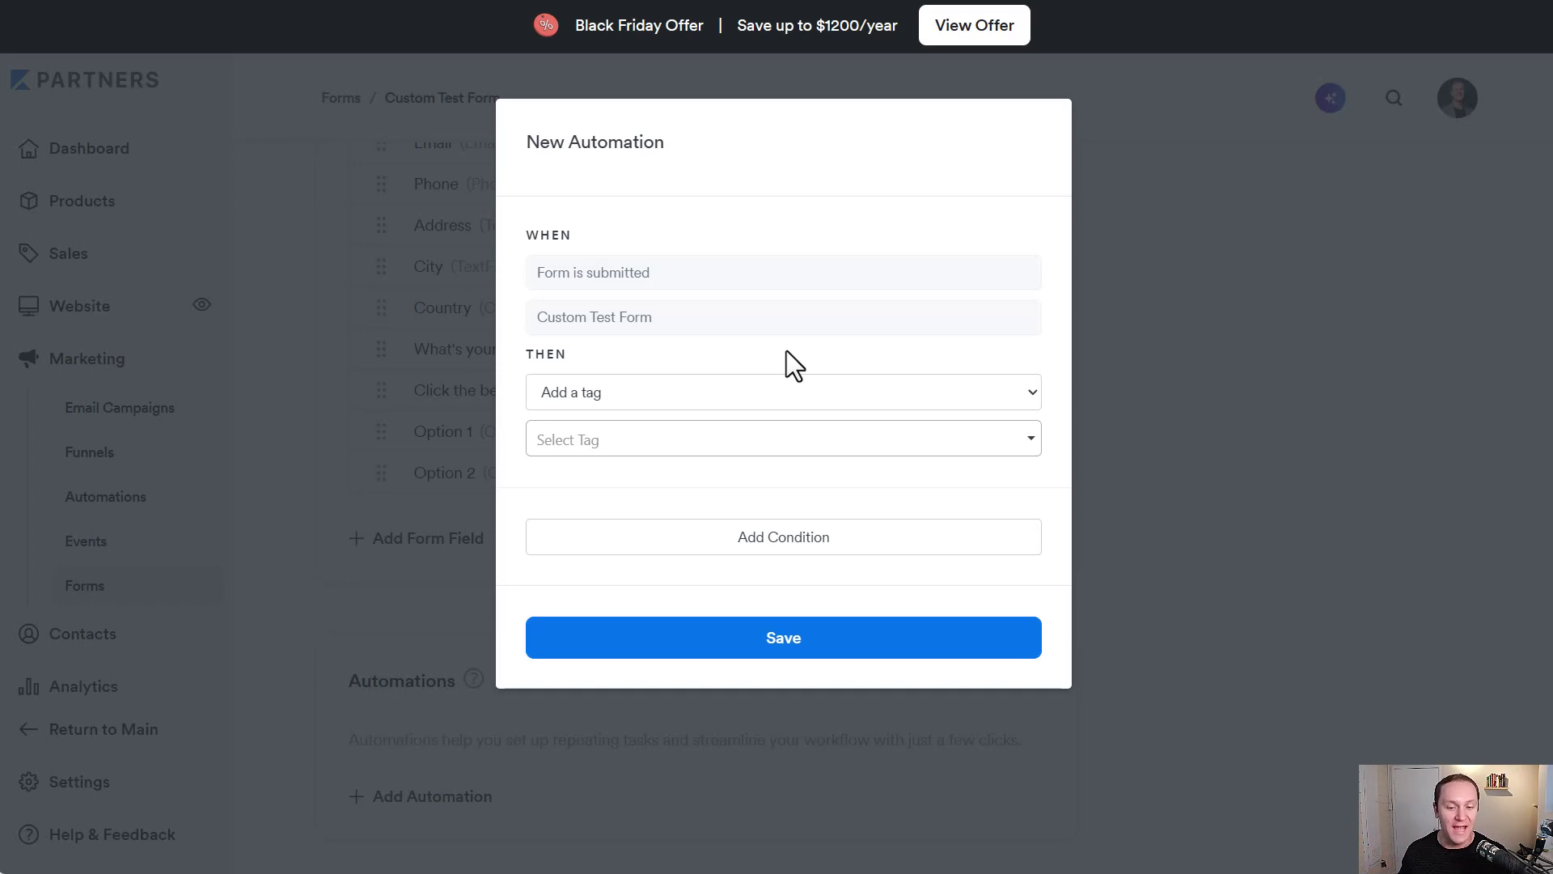
{"action": "left_click", "coordinate": [676, 453]}
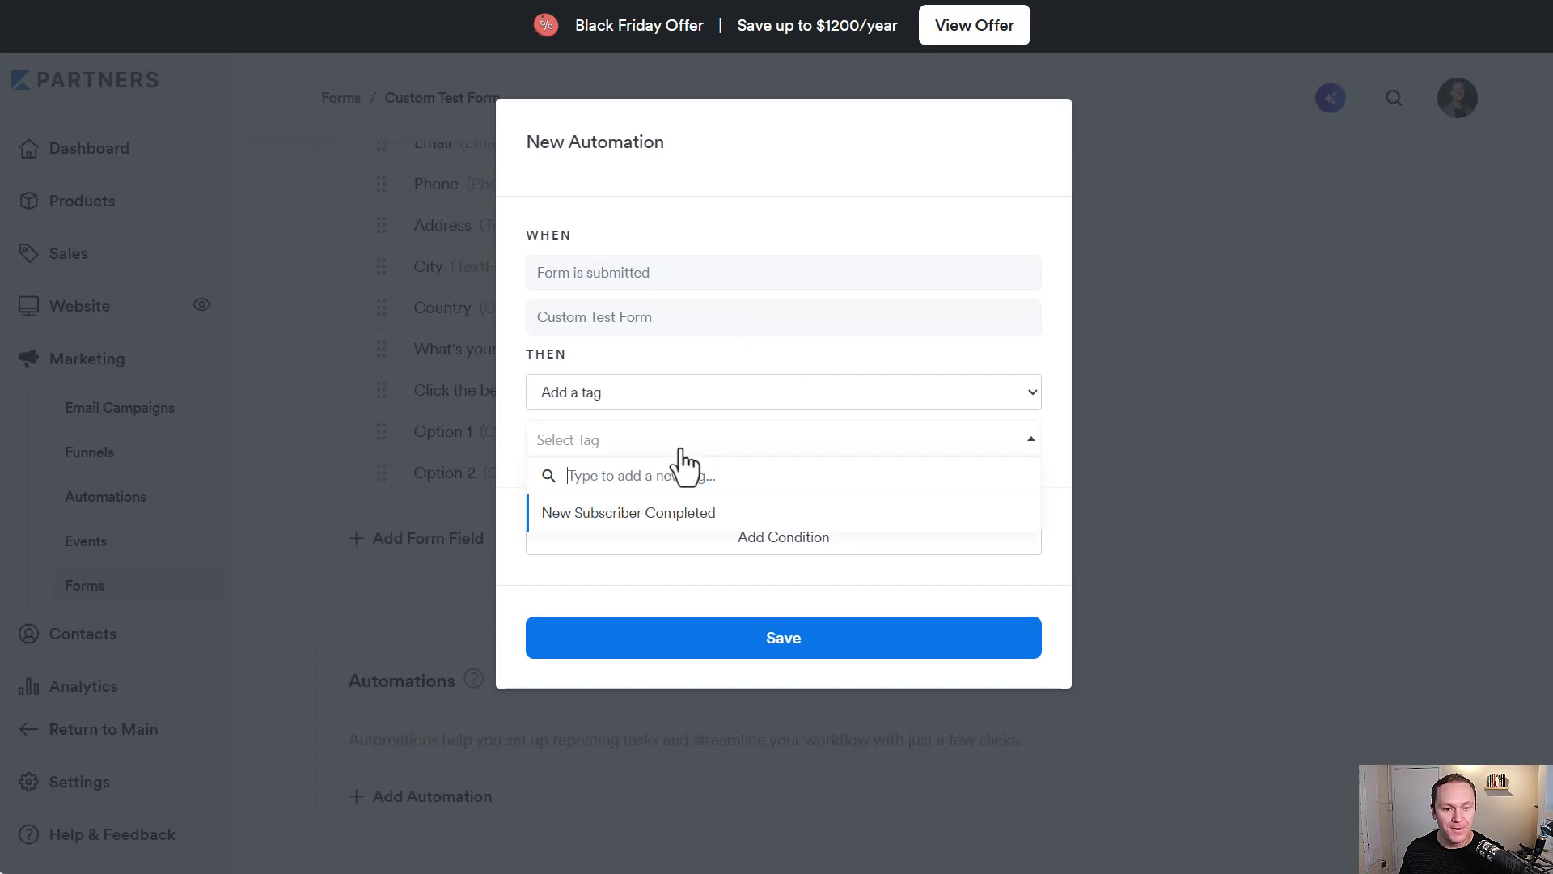
{"action": "left_click", "coordinate": [641, 517]}
Add a condition and browse the filter list, leaving no filter selected
{"action": "left_click", "coordinate": [661, 540]}
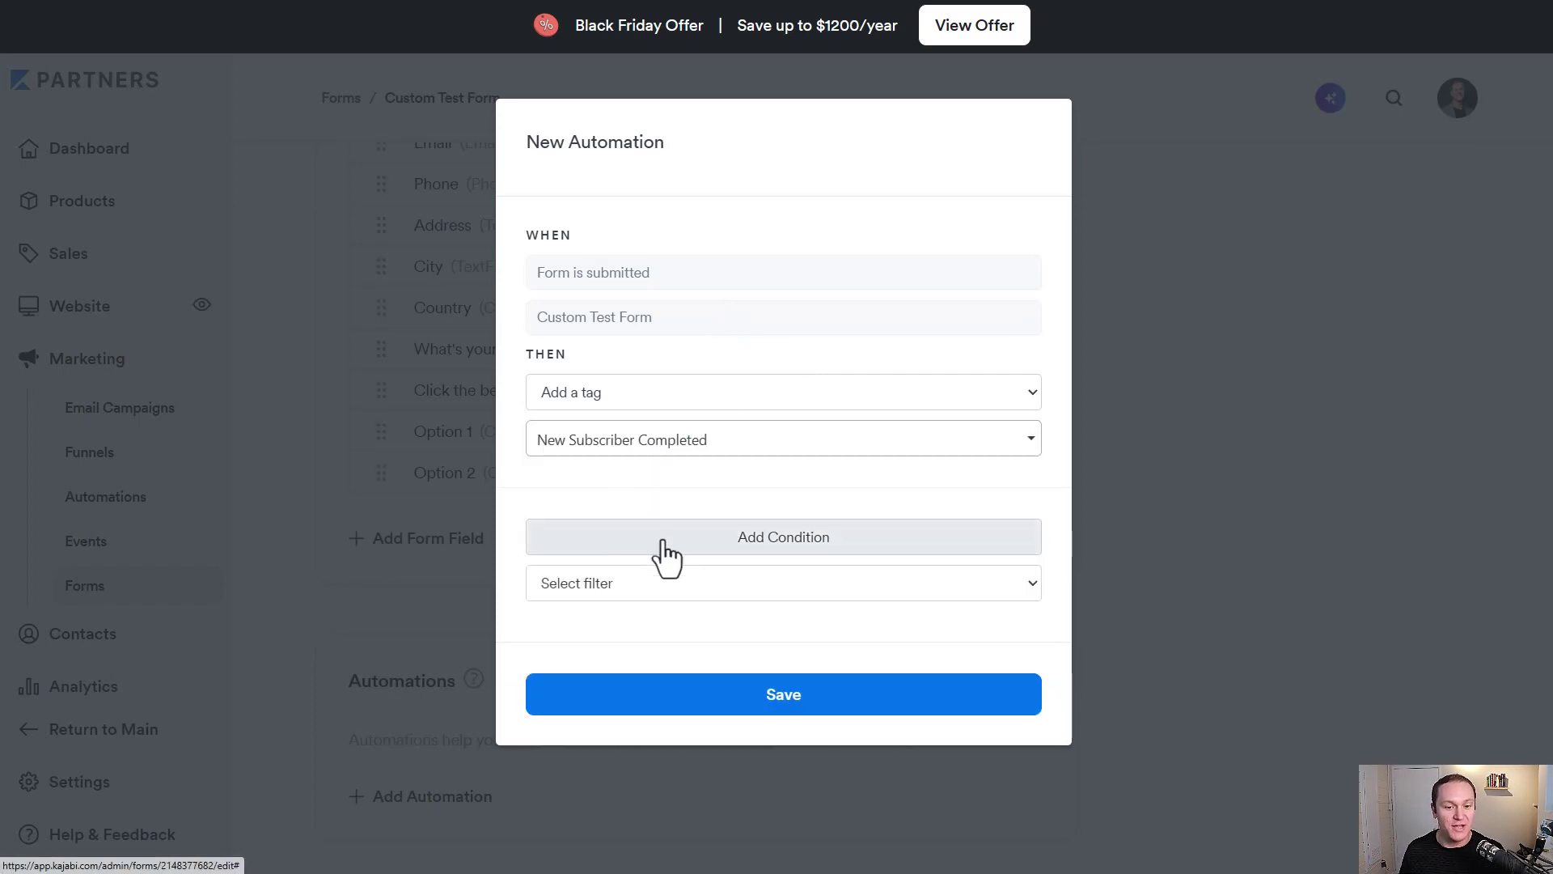
{"action": "left_click", "coordinate": [657, 583]}
{"action": "scroll", "coordinate": [688, 469], "scroll_direction": "down", "scroll_amount": 1}
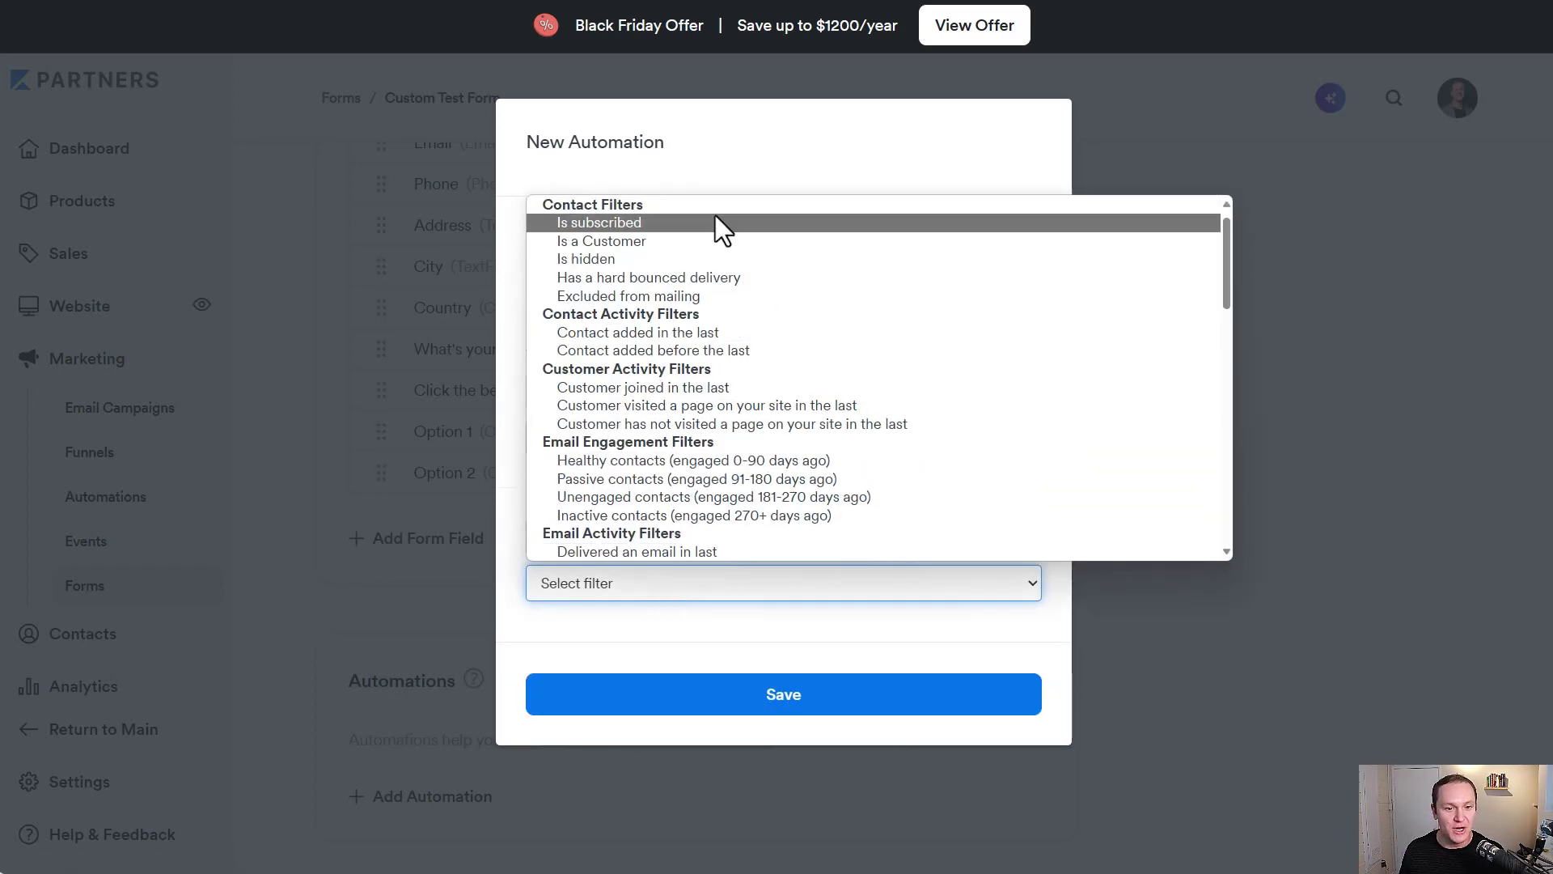
{"action": "scroll", "coordinate": [693, 393], "scroll_direction": "down", "scroll_amount": 3}
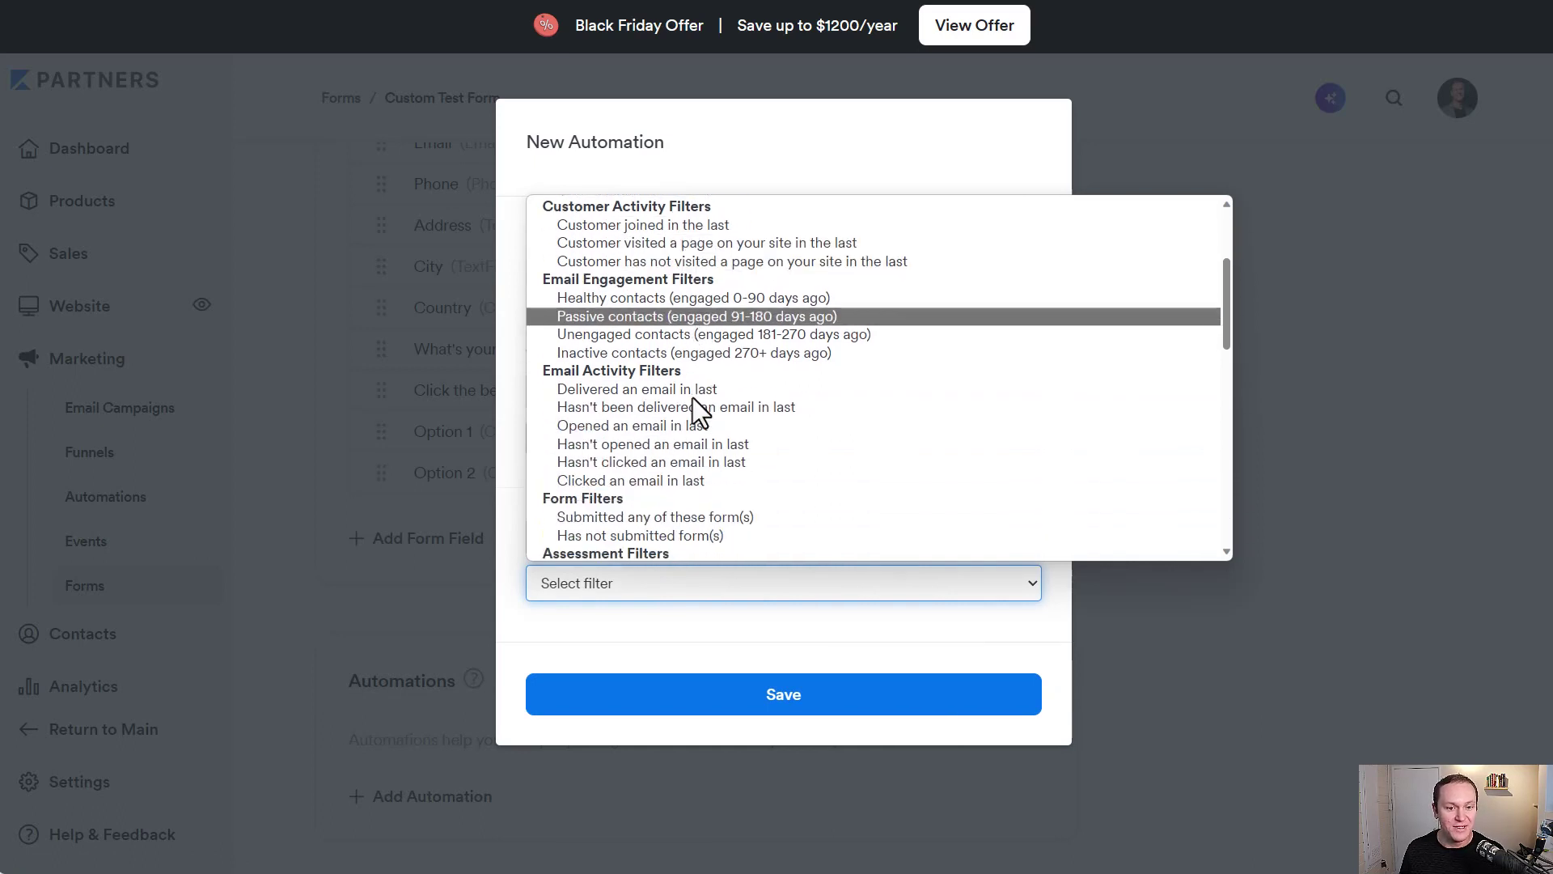
{"action": "scroll", "coordinate": [798, 386], "scroll_direction": "down", "scroll_amount": 1}
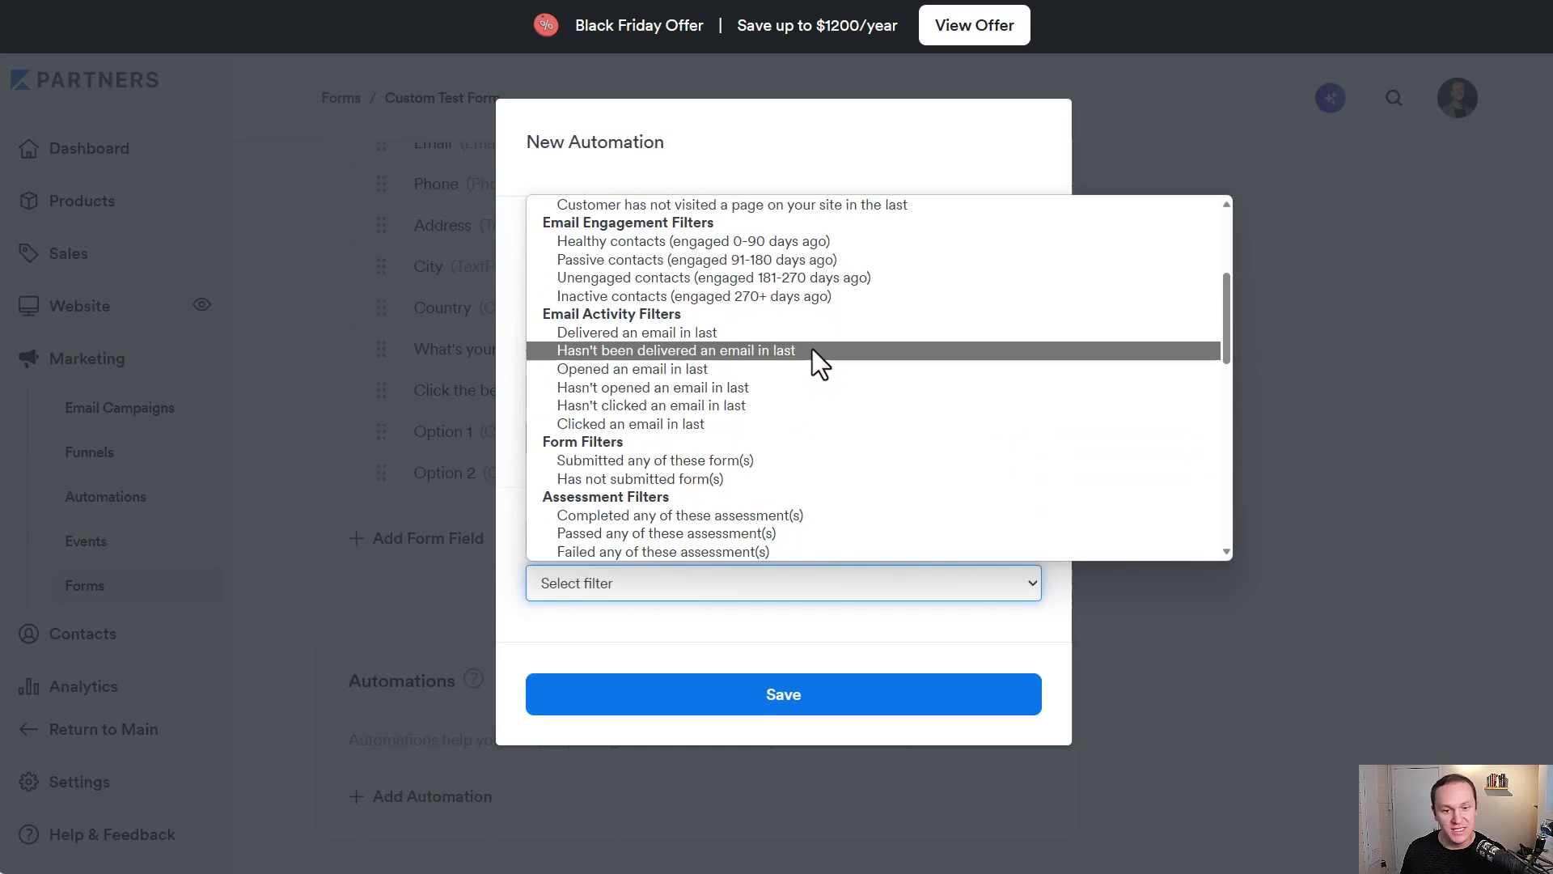
{"action": "scroll", "coordinate": [801, 381], "scroll_direction": "down", "scroll_amount": 1}
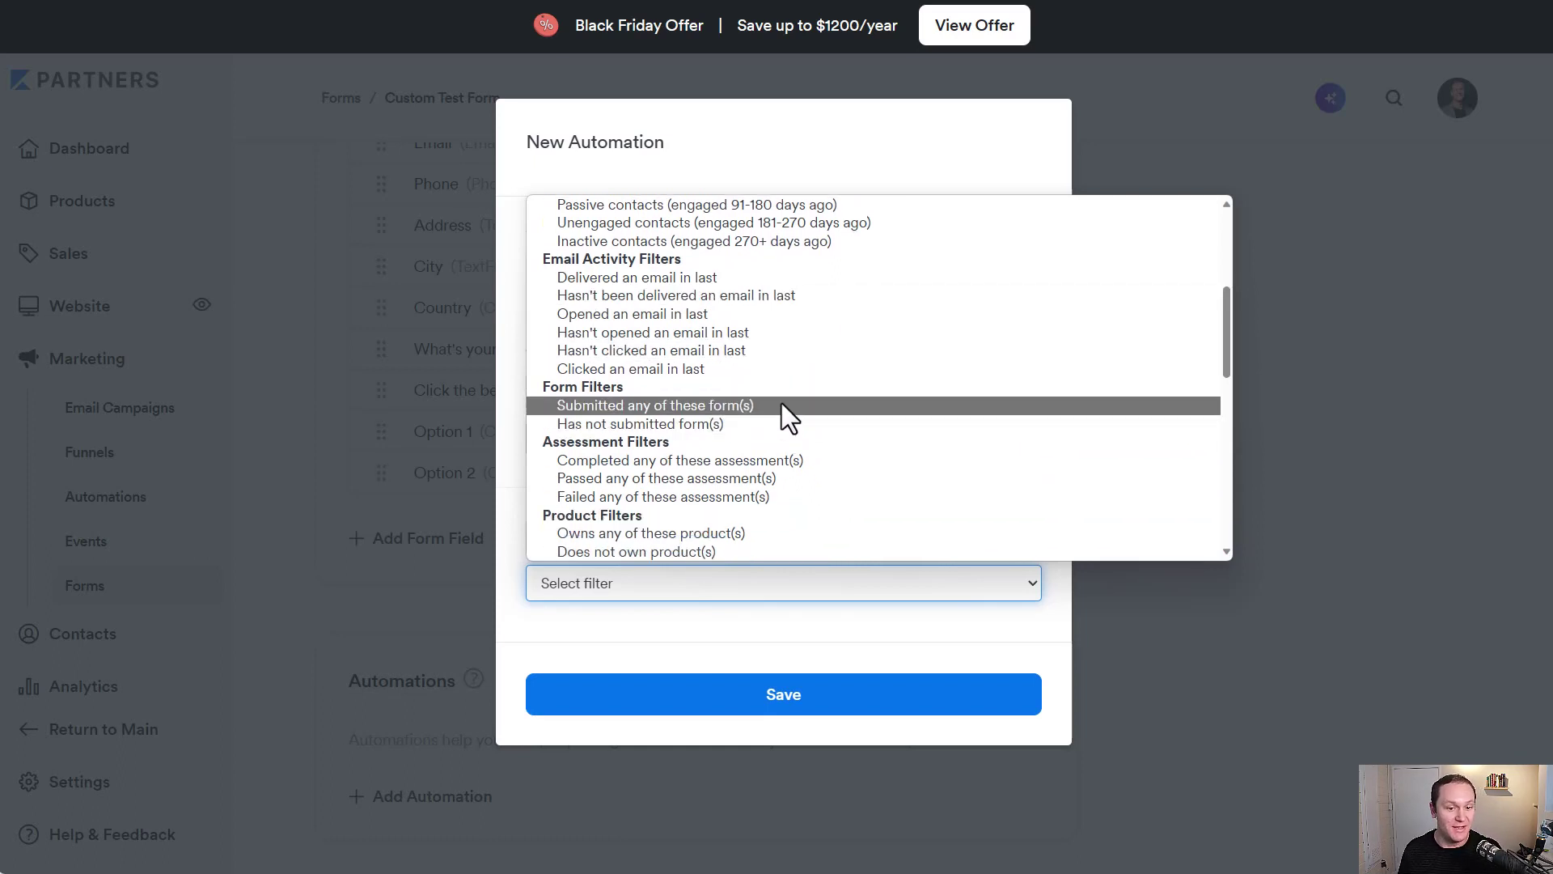
{"action": "scroll", "coordinate": [770, 537], "scroll_direction": "down", "scroll_amount": 1}
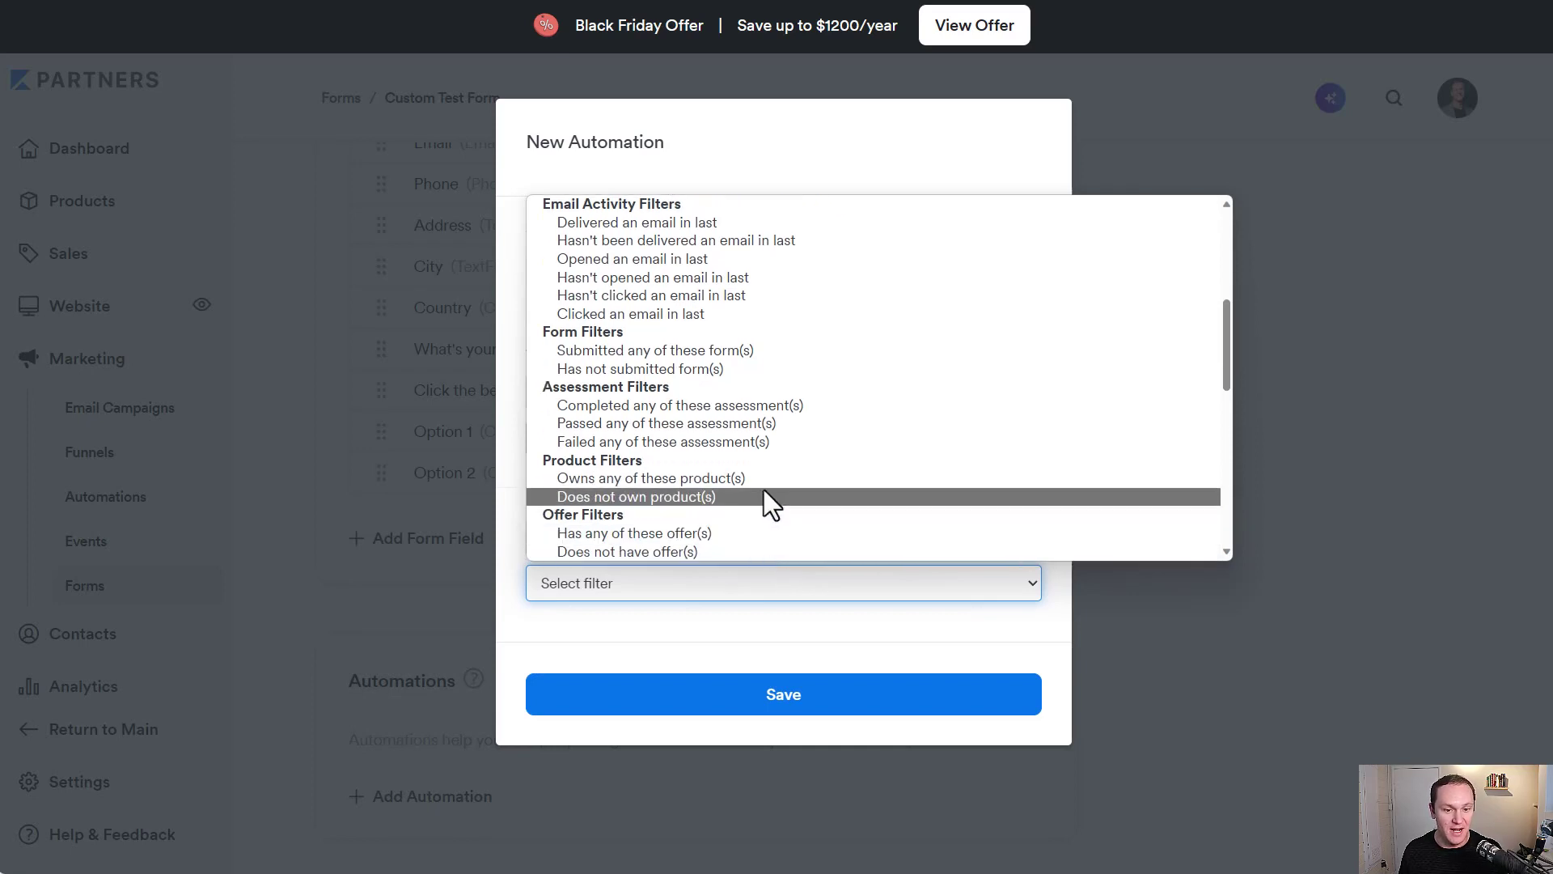
{"action": "left_click", "coordinate": [701, 637]}
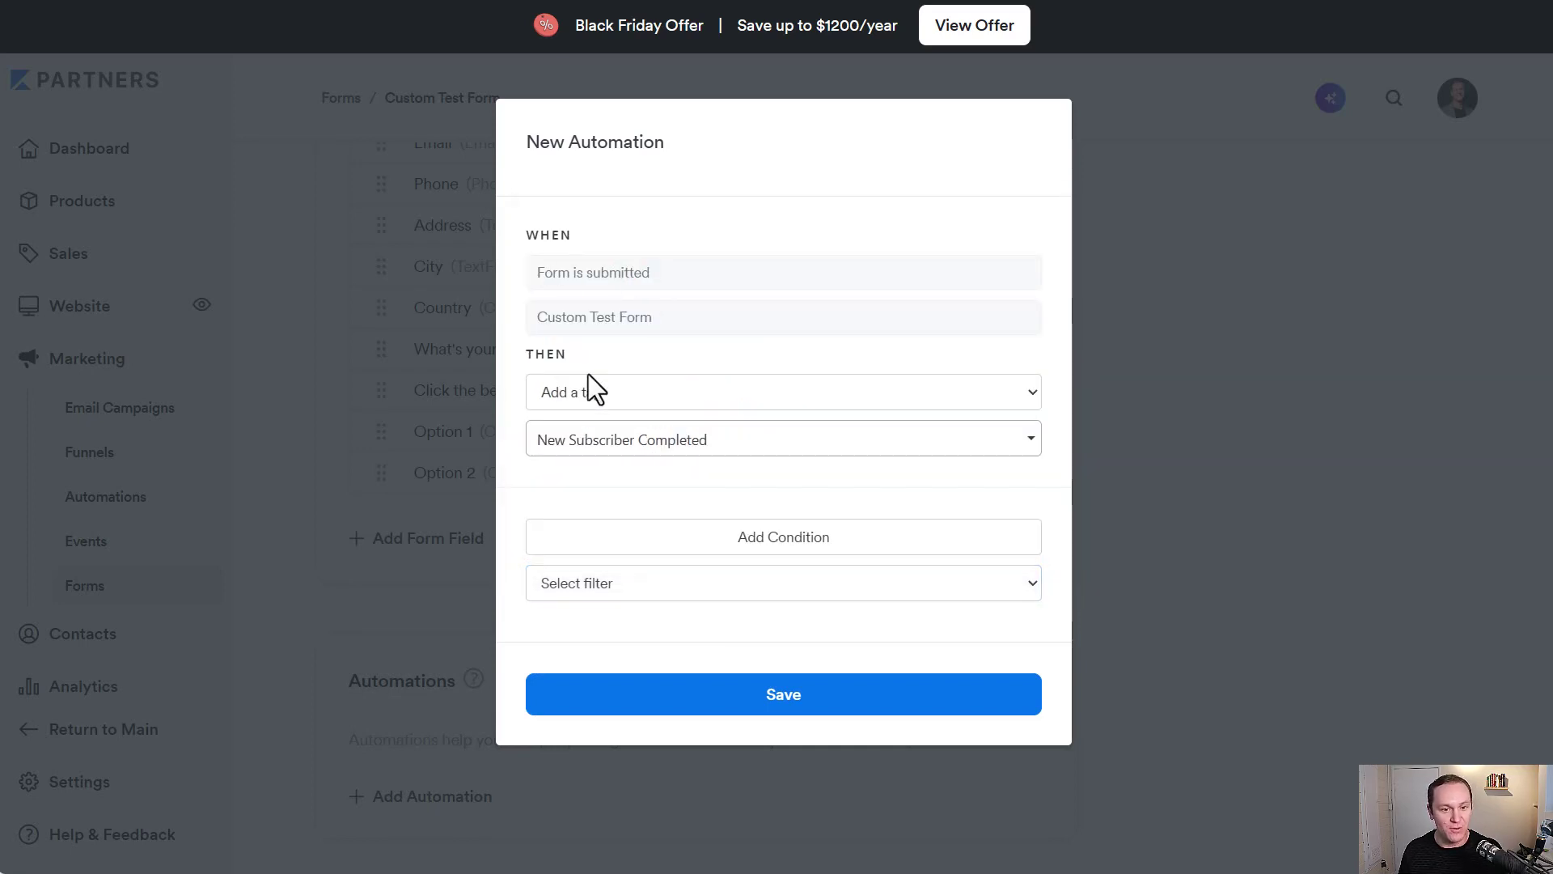
Save the automation and check it appears in Custom Test Form's Automations list
{"action": "left_click", "coordinate": [730, 706]}
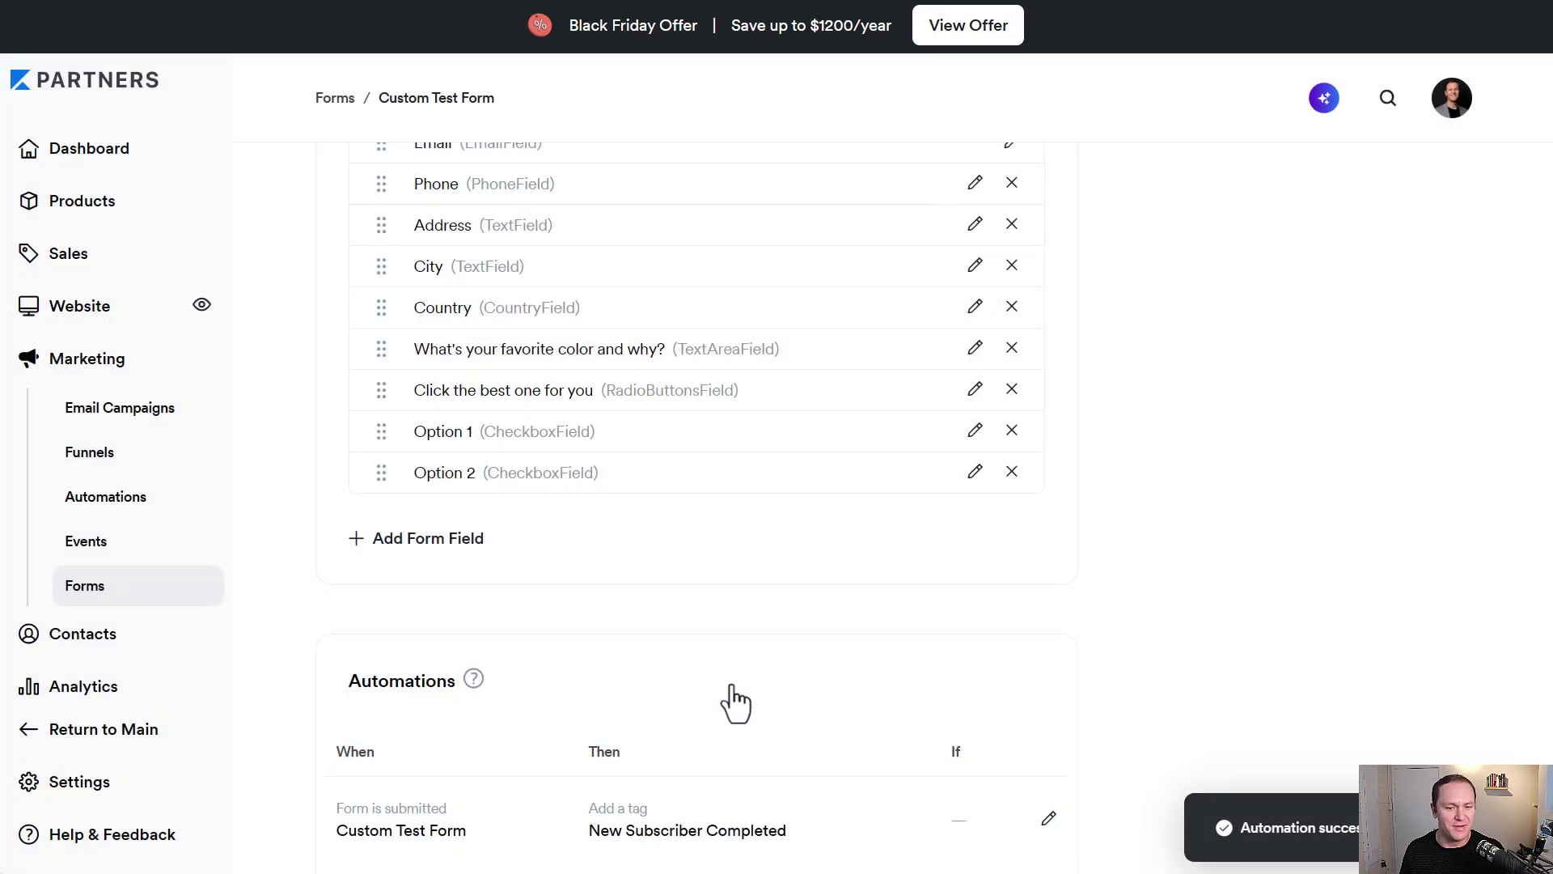
{"action": "scroll", "coordinate": [1183, 484], "scroll_direction": "up", "scroll_amount": 6}
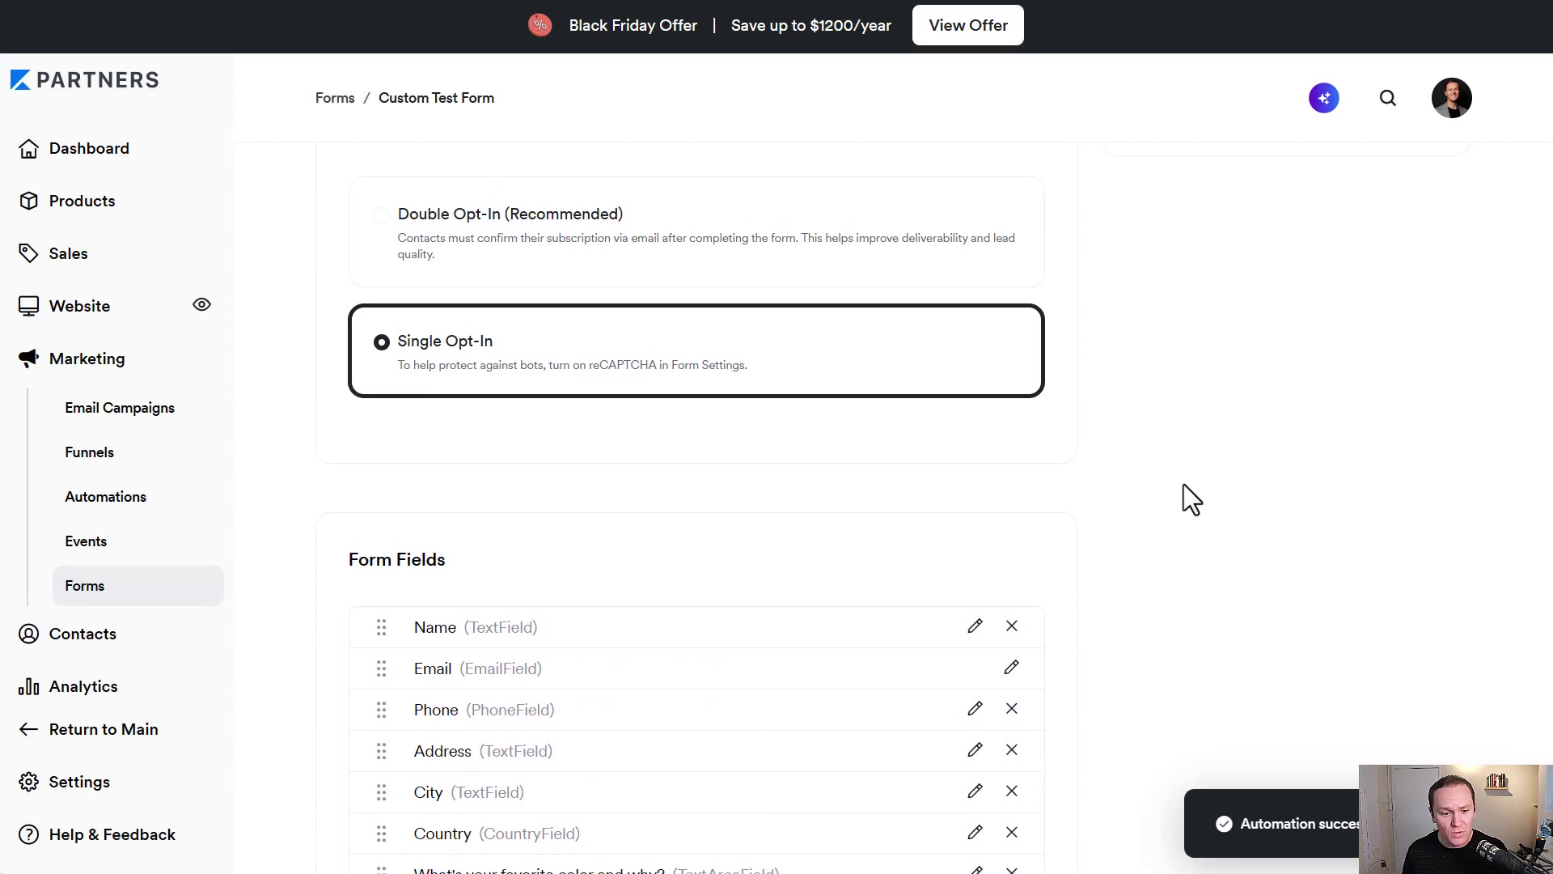
{"action": "scroll", "coordinate": [1183, 483], "scroll_direction": "down", "scroll_amount": 8}
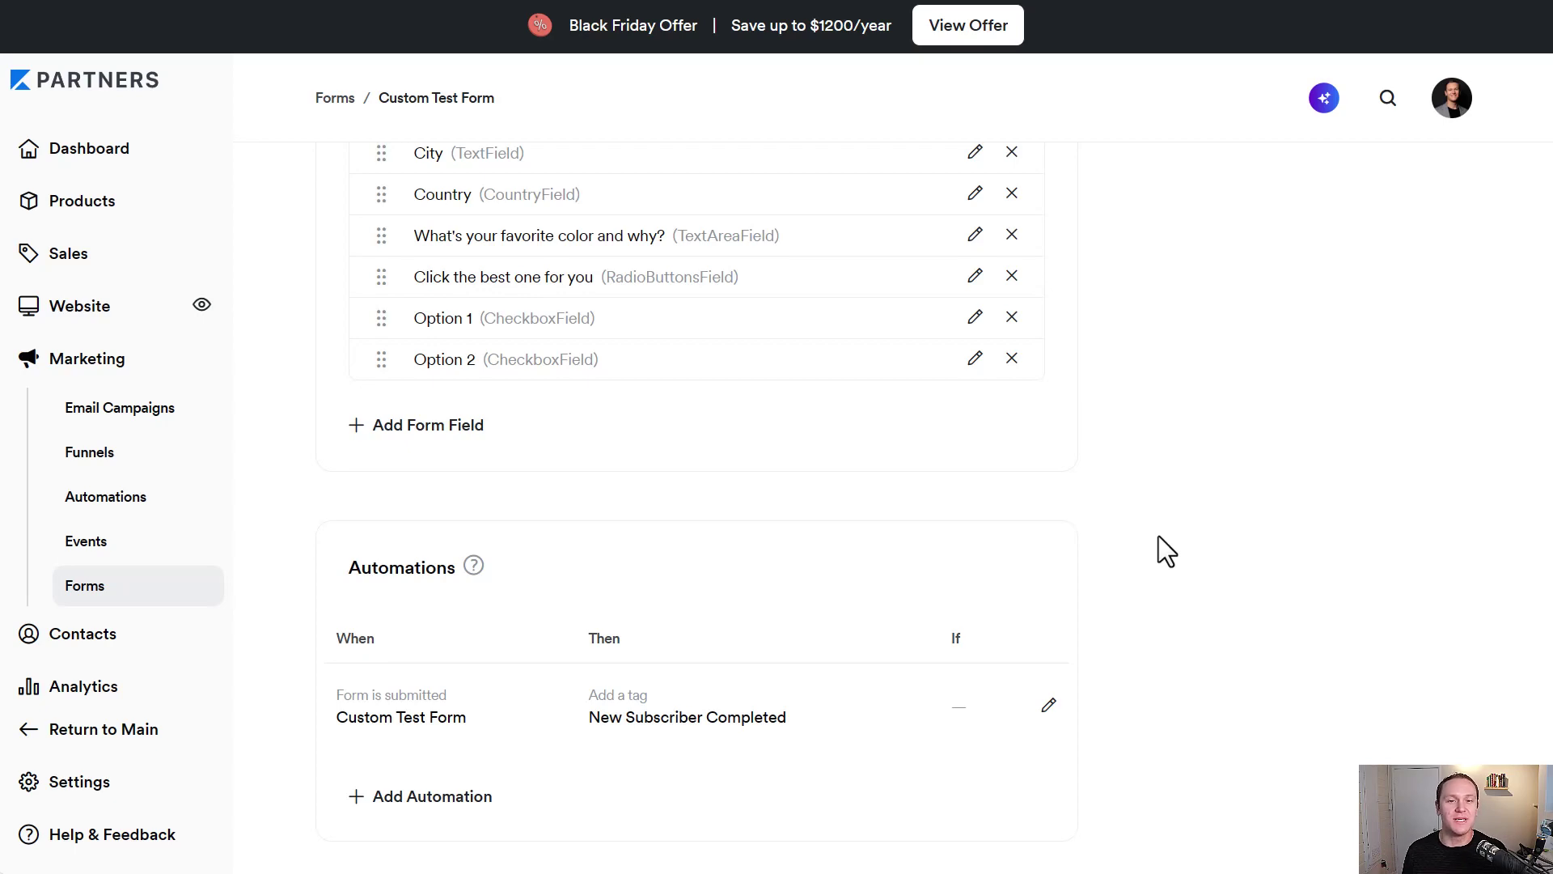
{"action": "scroll", "coordinate": [1148, 566], "scroll_direction": "up", "scroll_amount": 10}
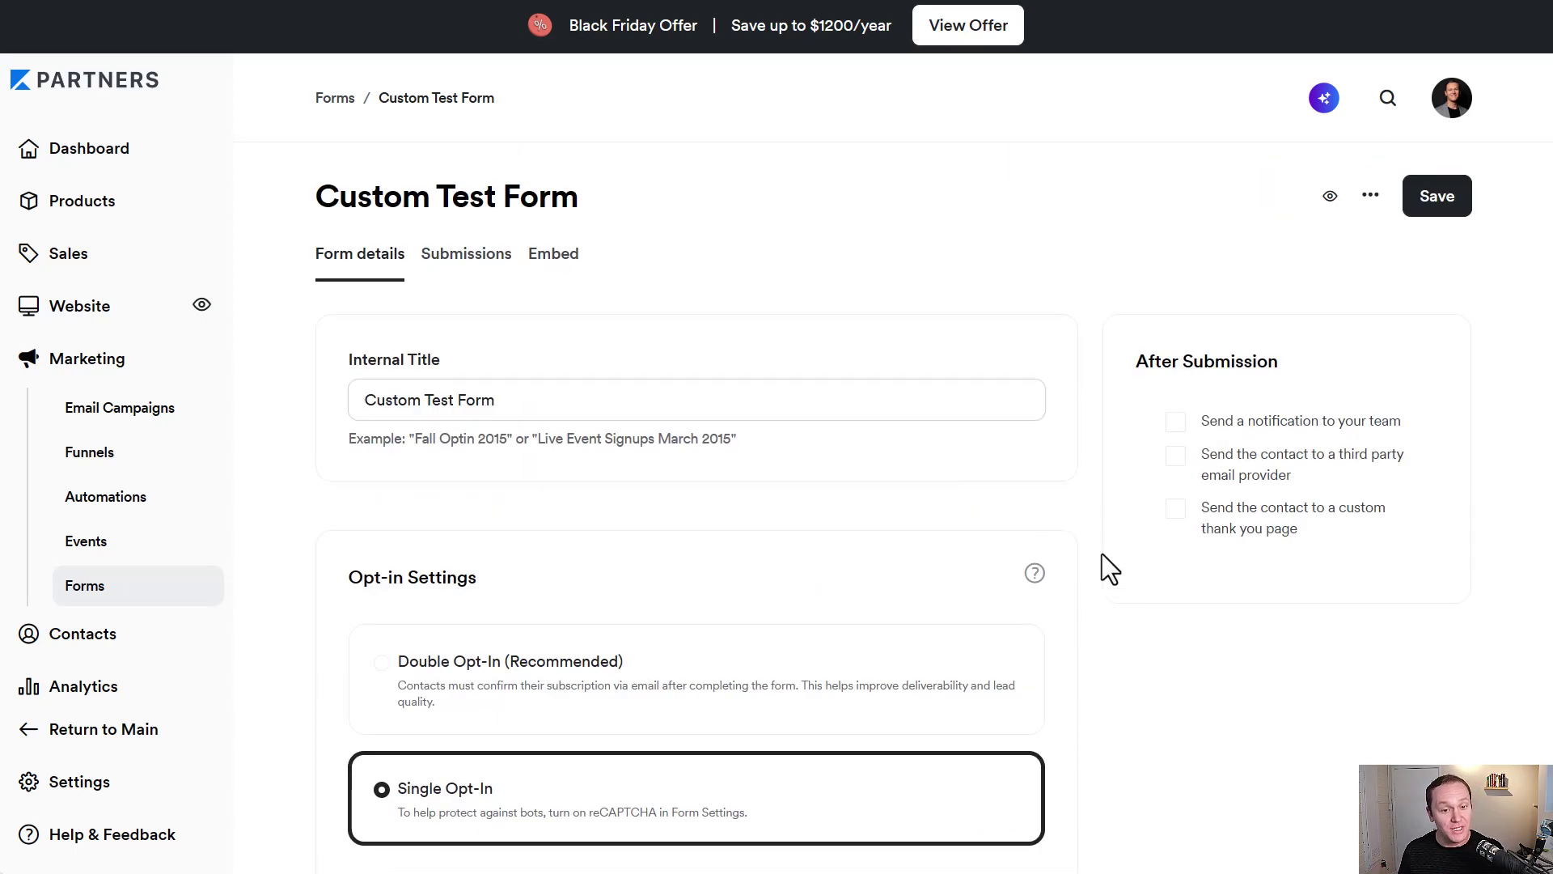